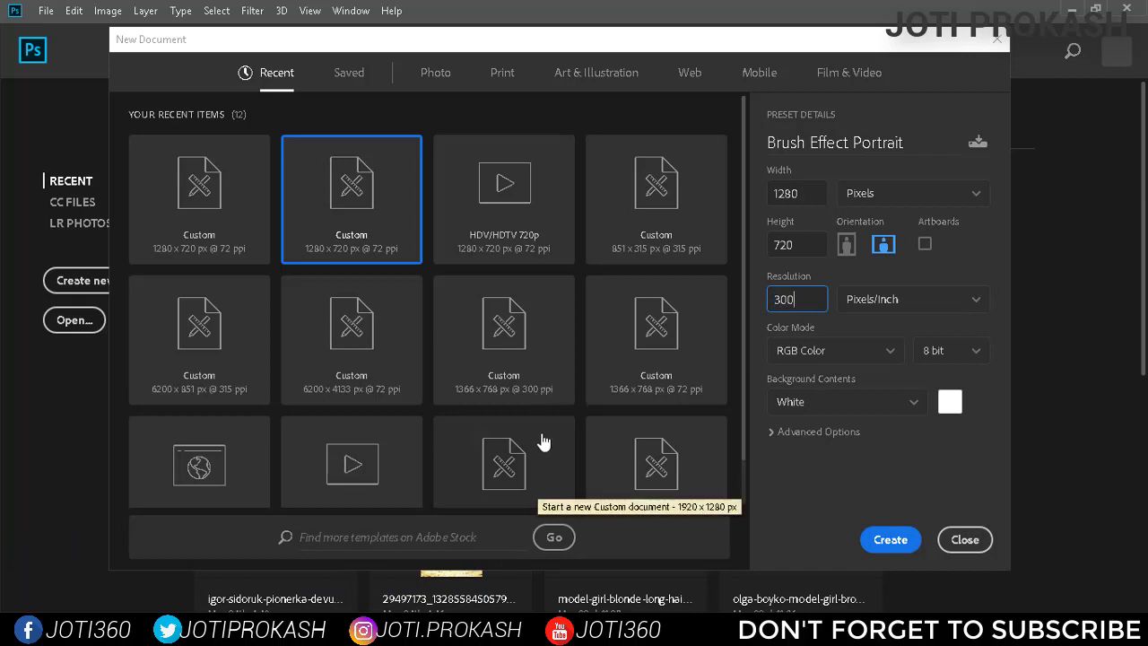
Step: Create the Brush Effect Portrait document at 1280 x 720 pixels and 300 pixels/inch, with a white background
key("Return")
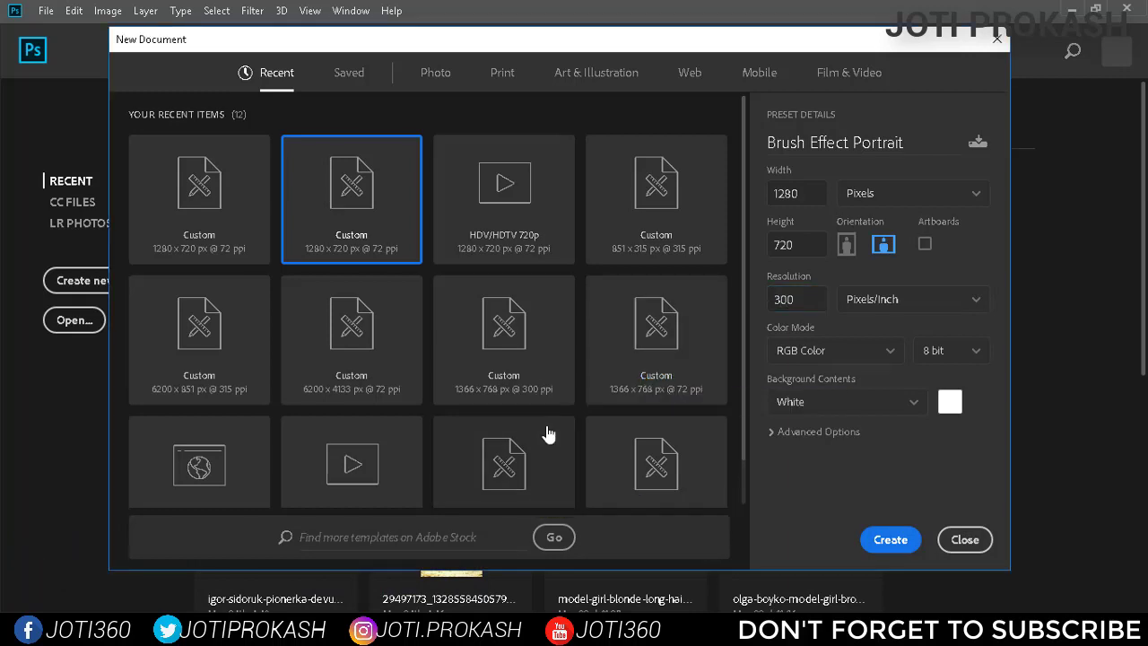
left_click(889, 540)
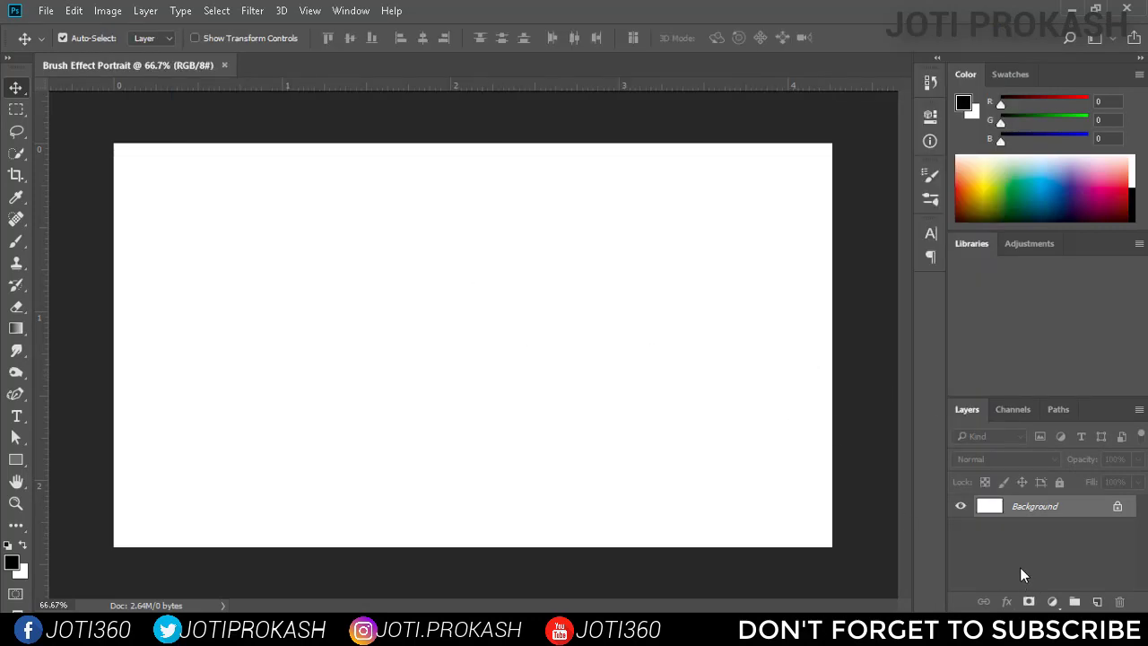
Step: Add a gradient fill layer above the background using the Black, White gradient preset
left_click(1053, 602)
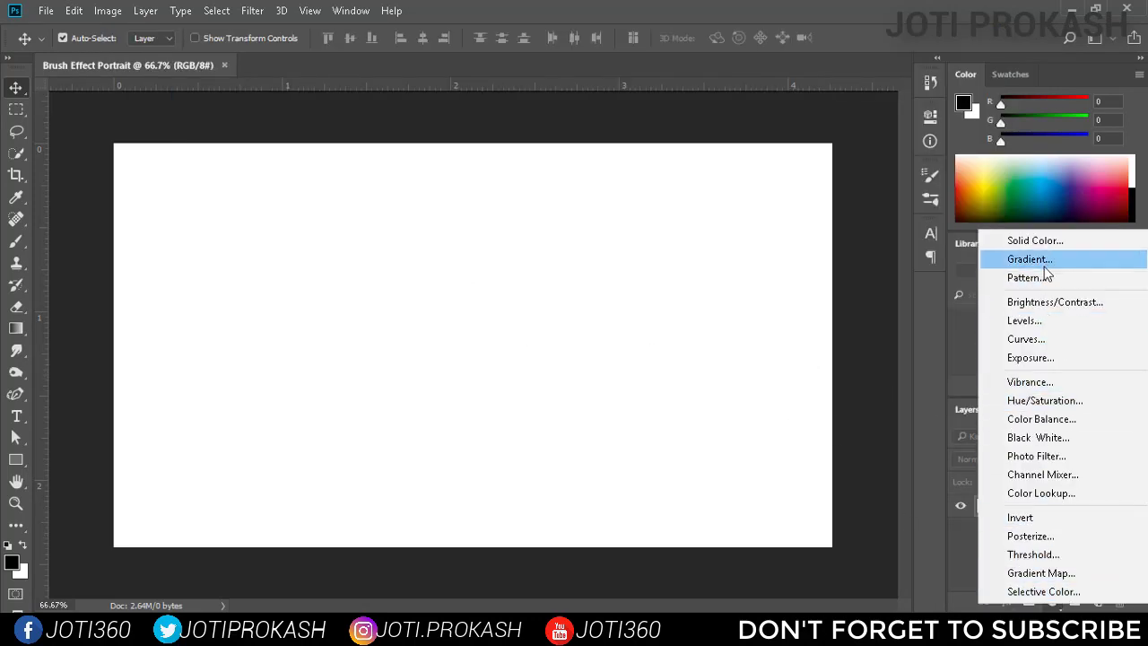
left_click(1014, 258)
left_click(746, 164)
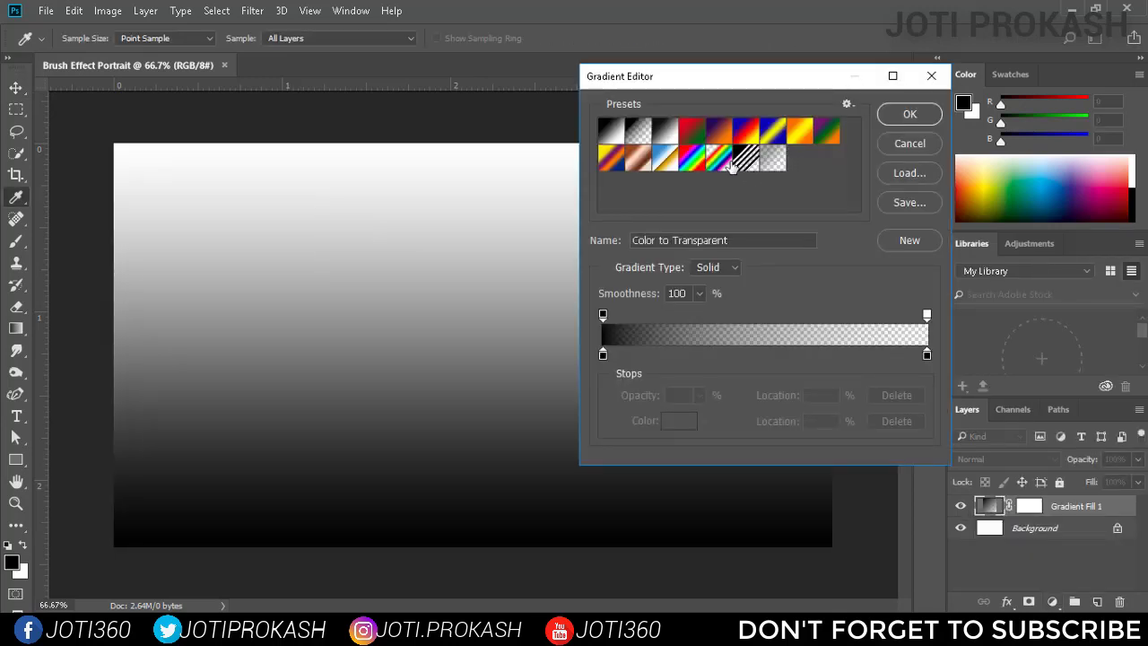
left_click(668, 131)
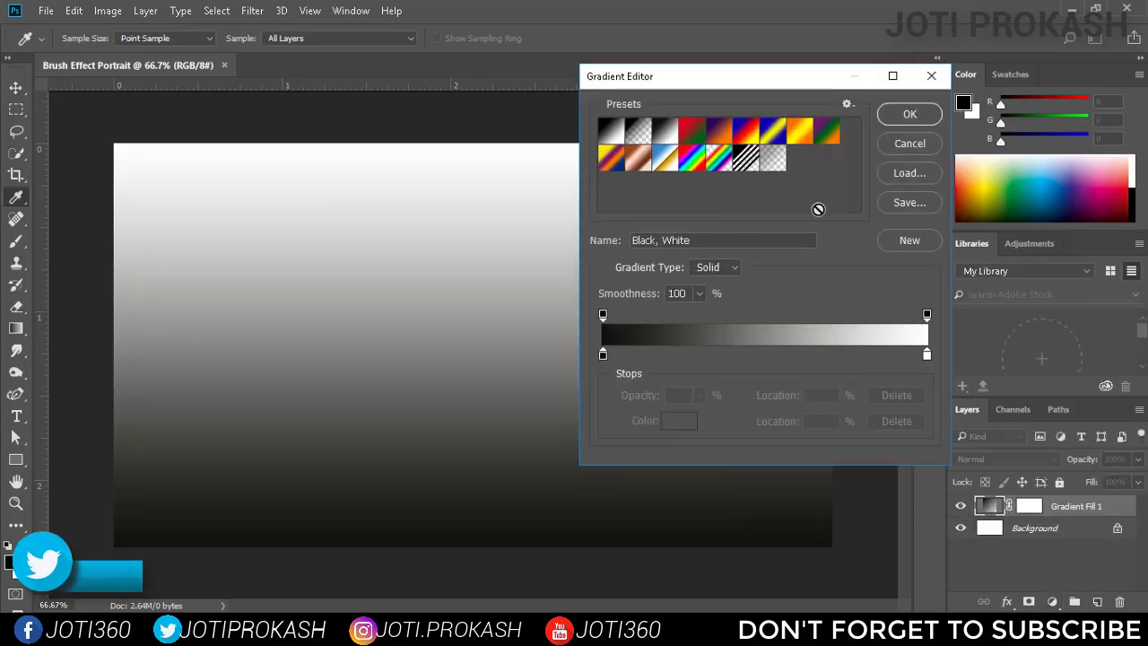
left_click(904, 118)
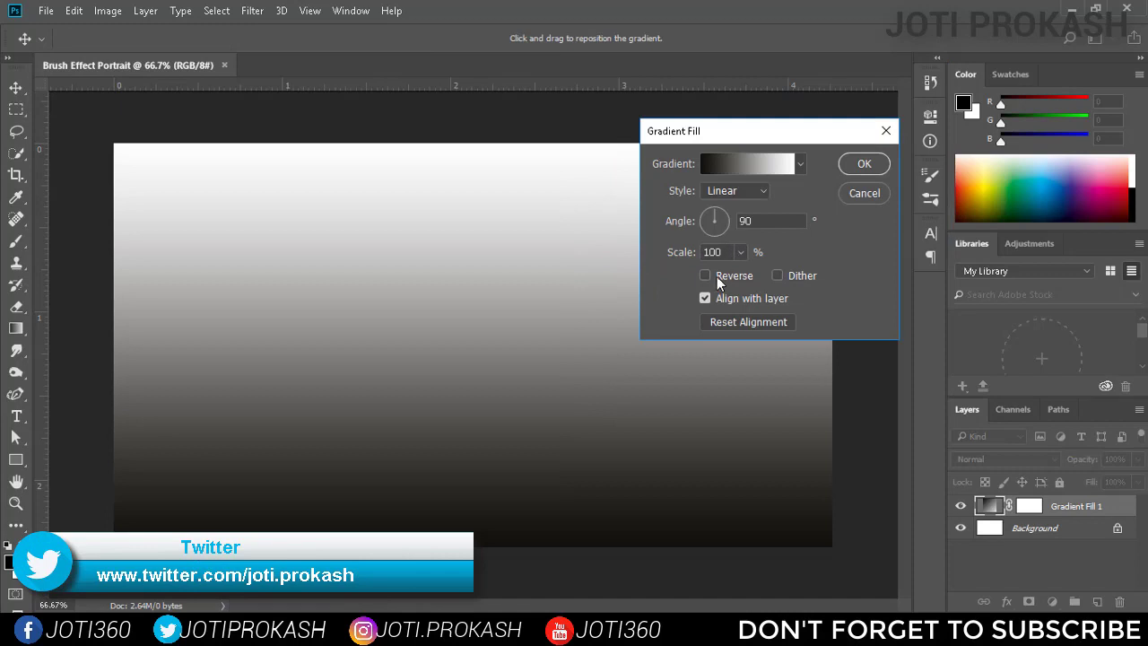
Step: Make the gradient fill radial and reversed, with a 45° angle and 250% scale, and apply it
left_click(735, 191)
left_click(738, 219)
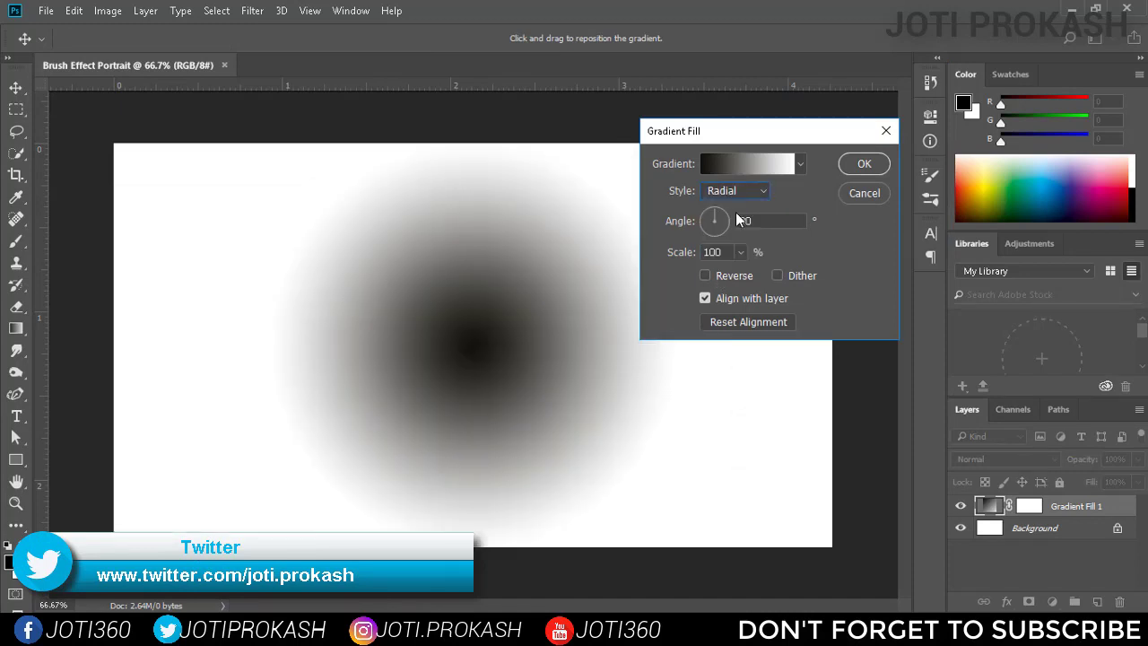
left_click(707, 275)
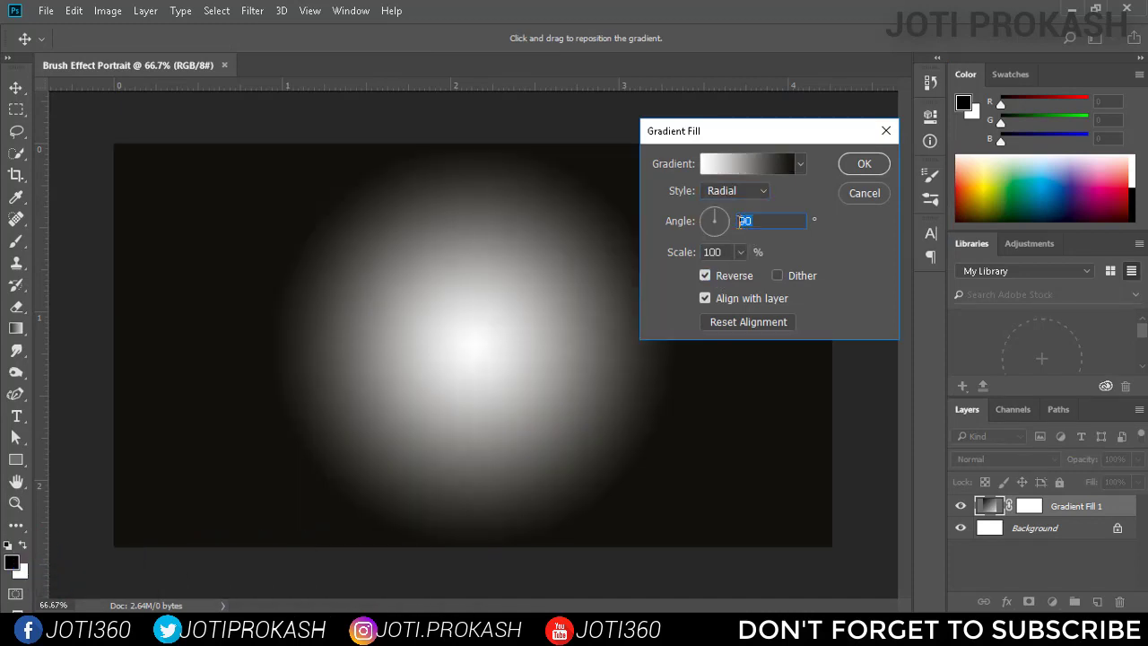
type("45")
left_click(741, 252)
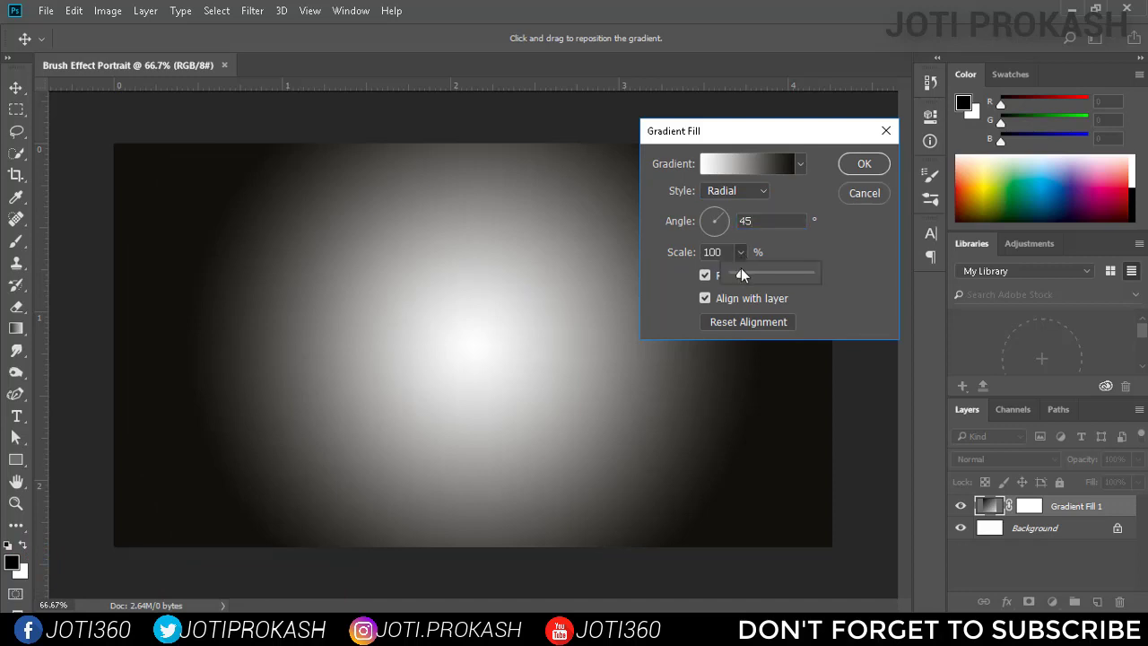
left_click_drag(740, 269, 755, 273)
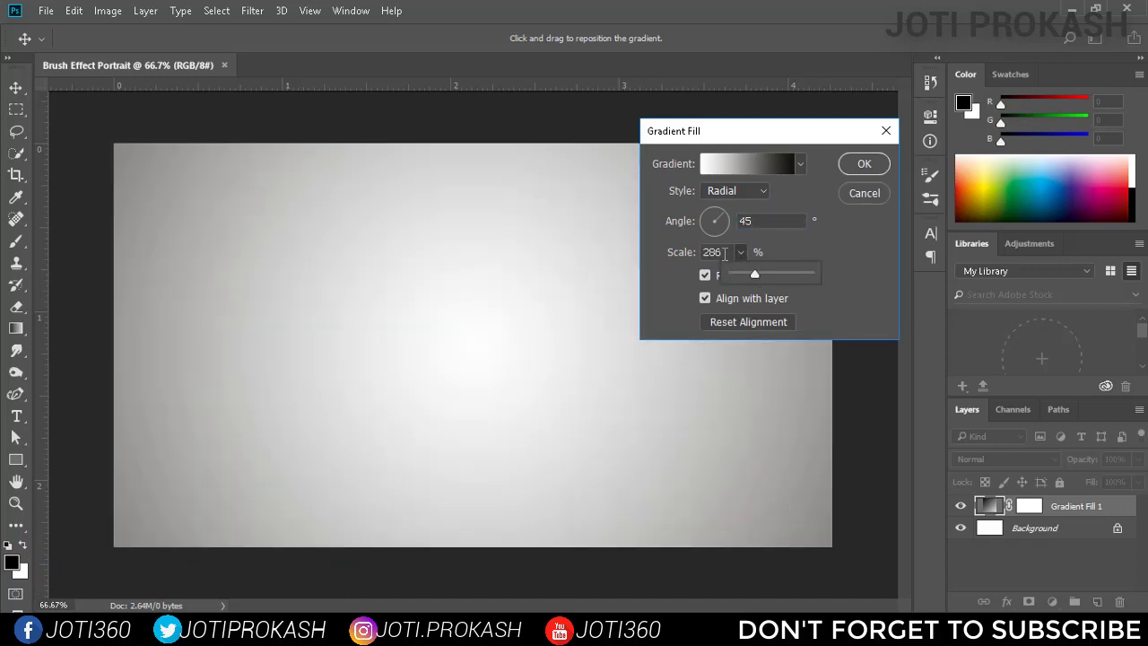
double_click(723, 253)
type("250")
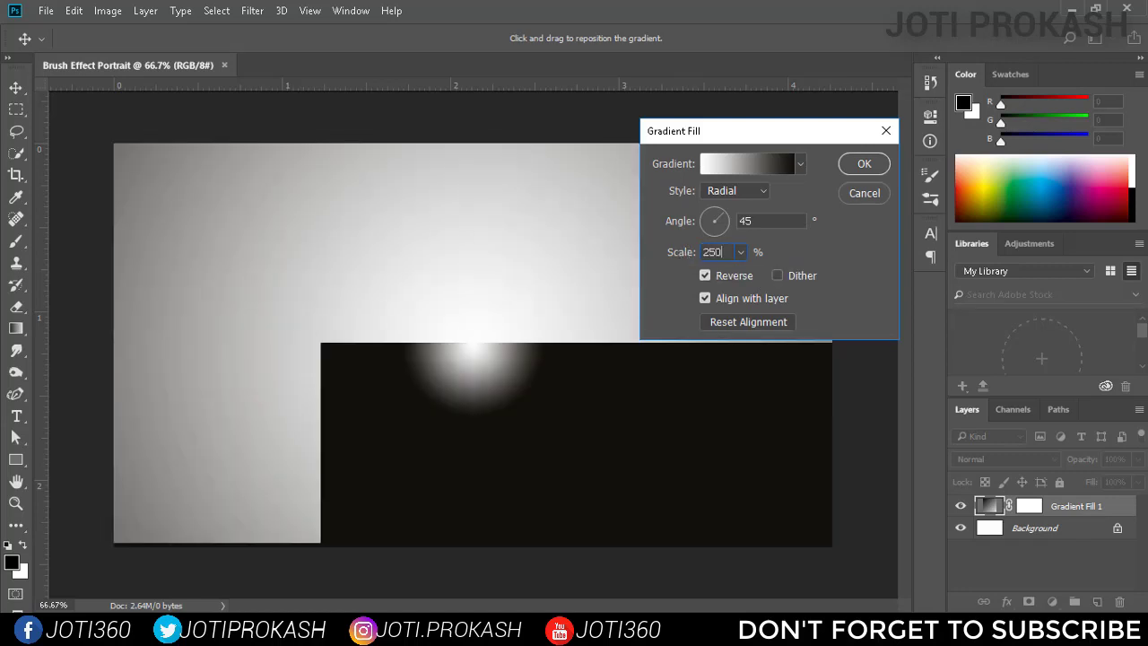
left_click(855, 166)
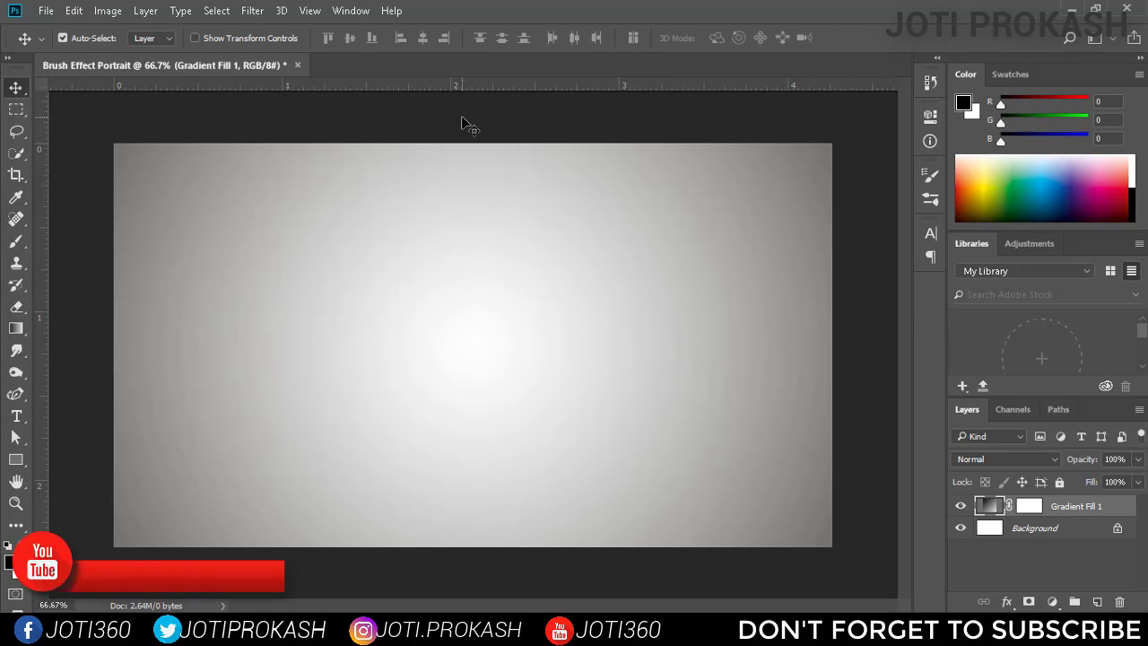
Step: Open the photo blurred-background-car-daylight-793253 and bring it into the Brush Effect Portrait document as a layer covering the canvas
key("ctrl+o")
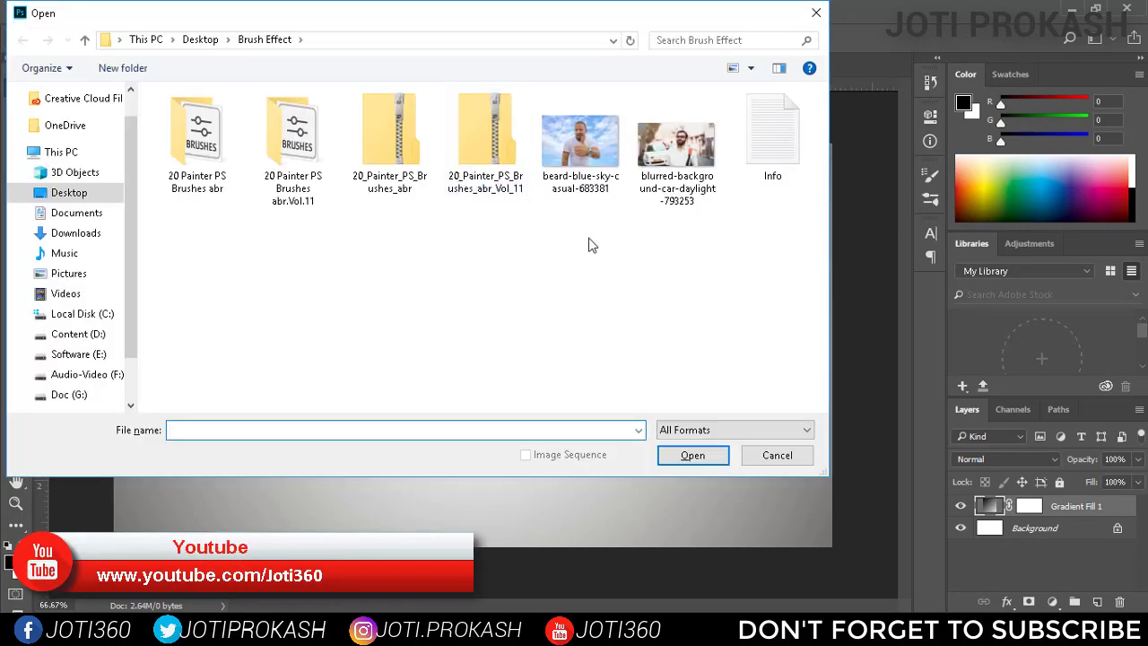
left_click(664, 172)
left_click(689, 455)
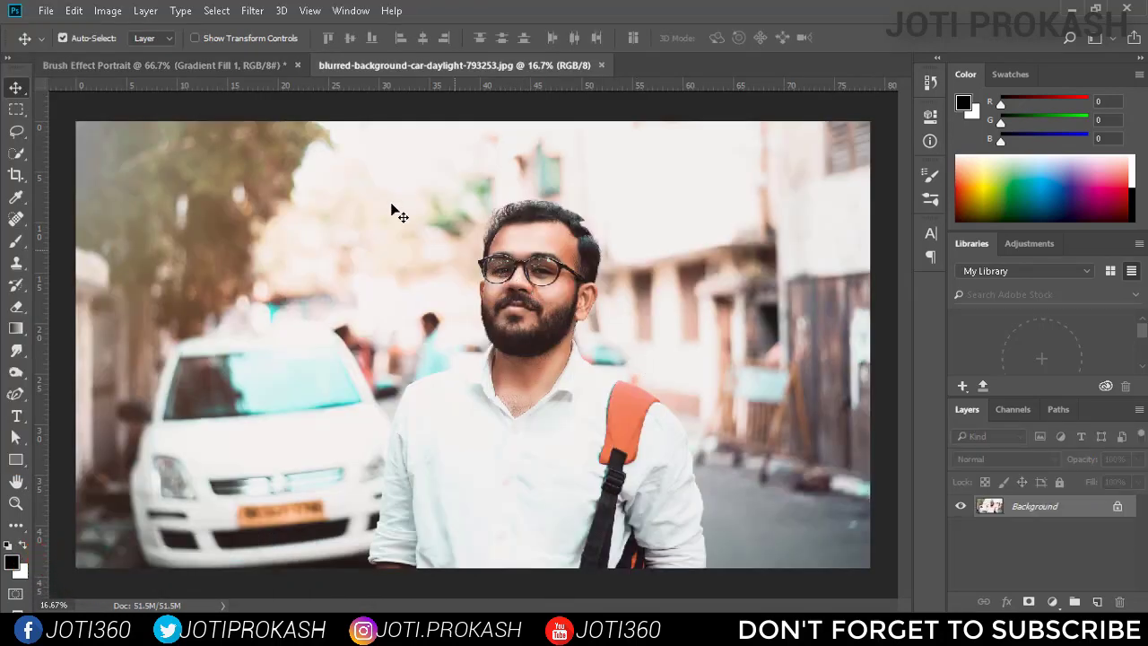
left_click_drag(270, 67, 334, 216)
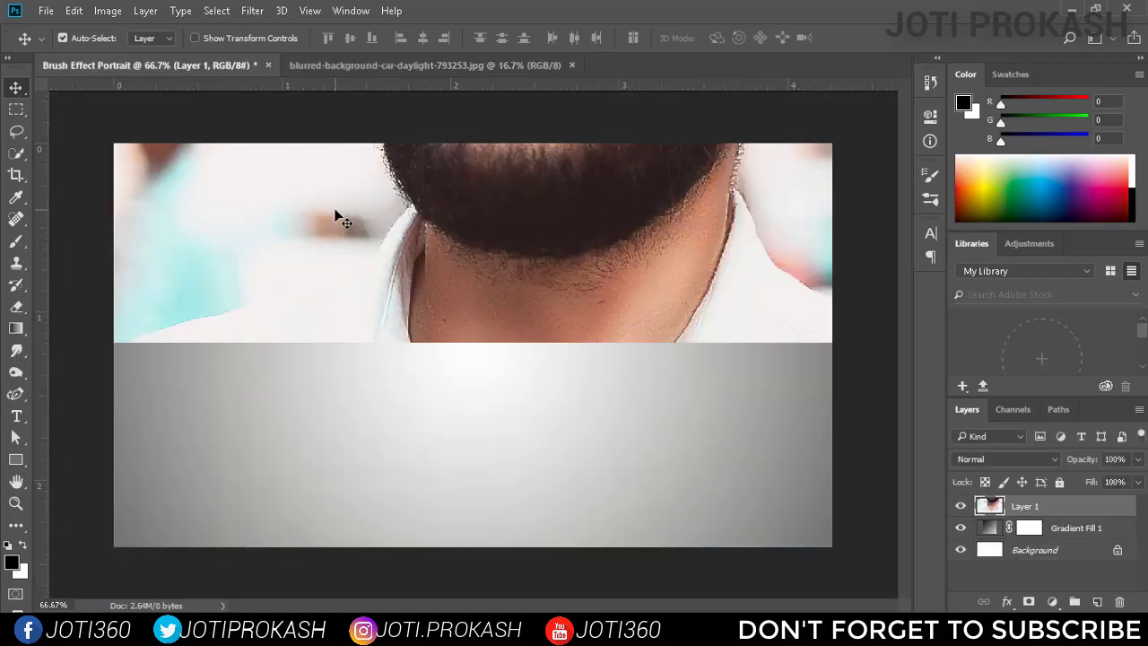
left_click_drag(477, 254, 483, 386)
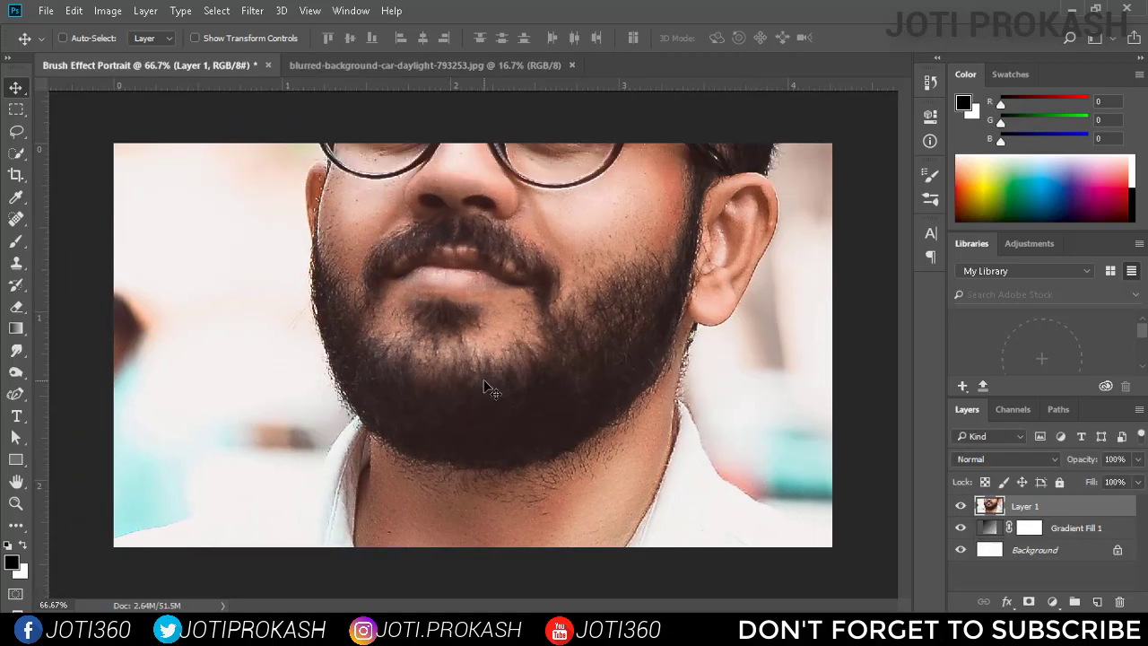
Step: Scale the photo layer down to about 37% and move it so the man's head and shoulders sit within the canvas
key("ctrl+minus")
key("ctrl+minus")
key("ctrl+minus")
key("ctrl+minus")
key("ctrl+t")
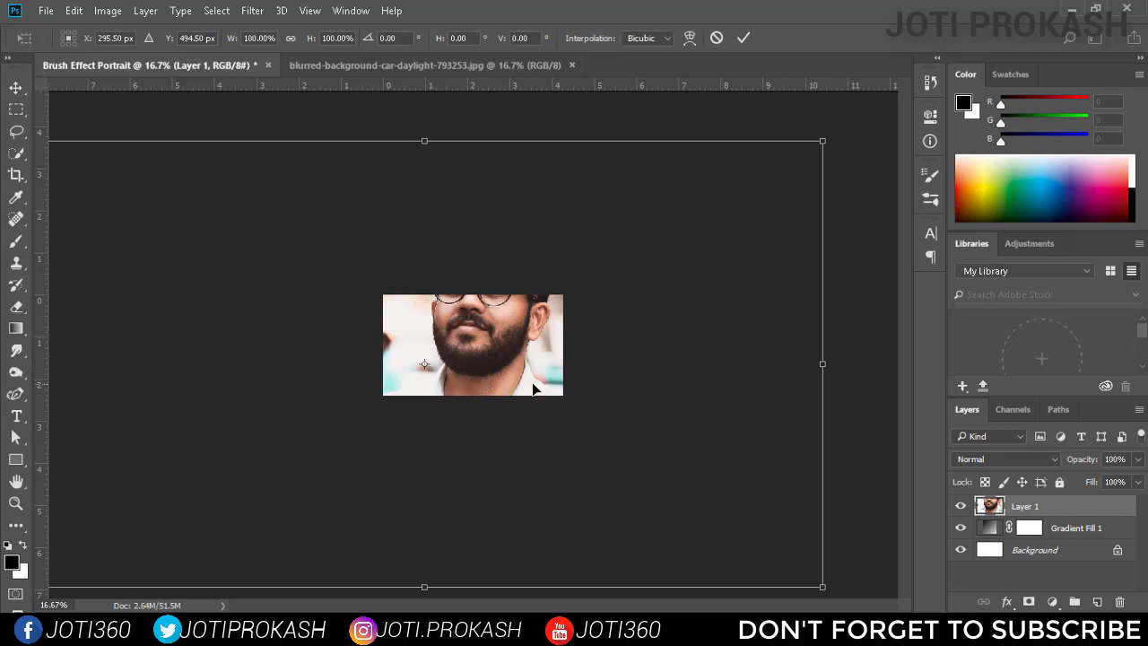
left_click_drag(822, 141, 634, 247)
mouse_move(486, 326)
left_mouse_down()
mouse_move(529, 326)
mouse_move(501, 337)
left_mouse_up()
left_click_drag(650, 258, 601, 296)
left_click_drag(511, 338, 519, 328)
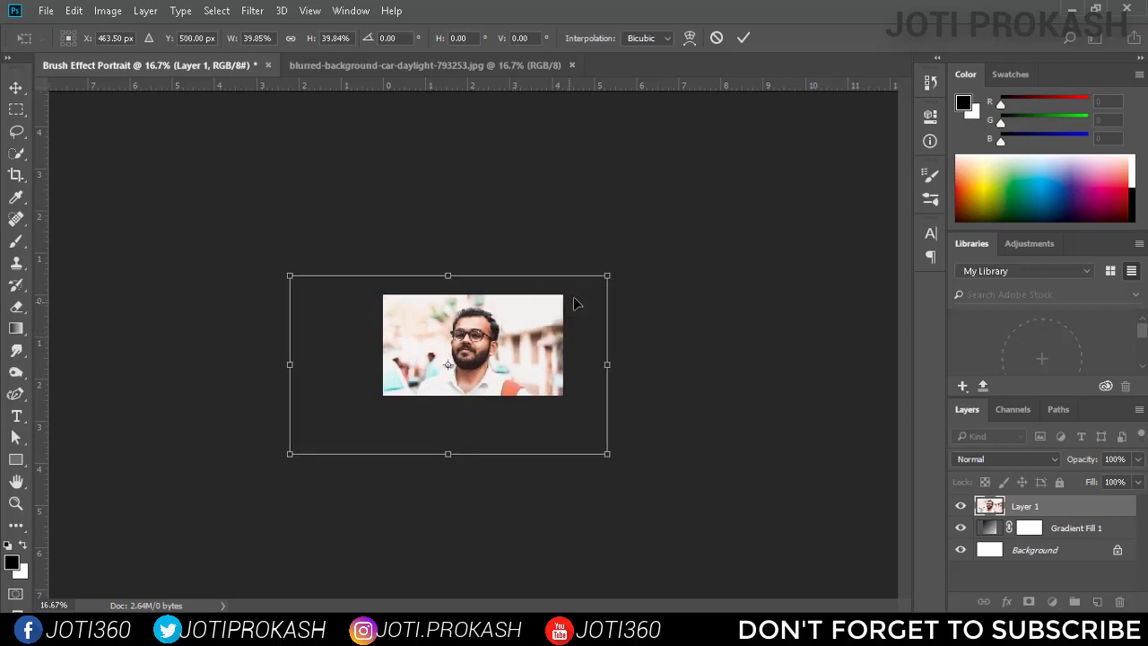
left_click_drag(607, 274, 593, 282)
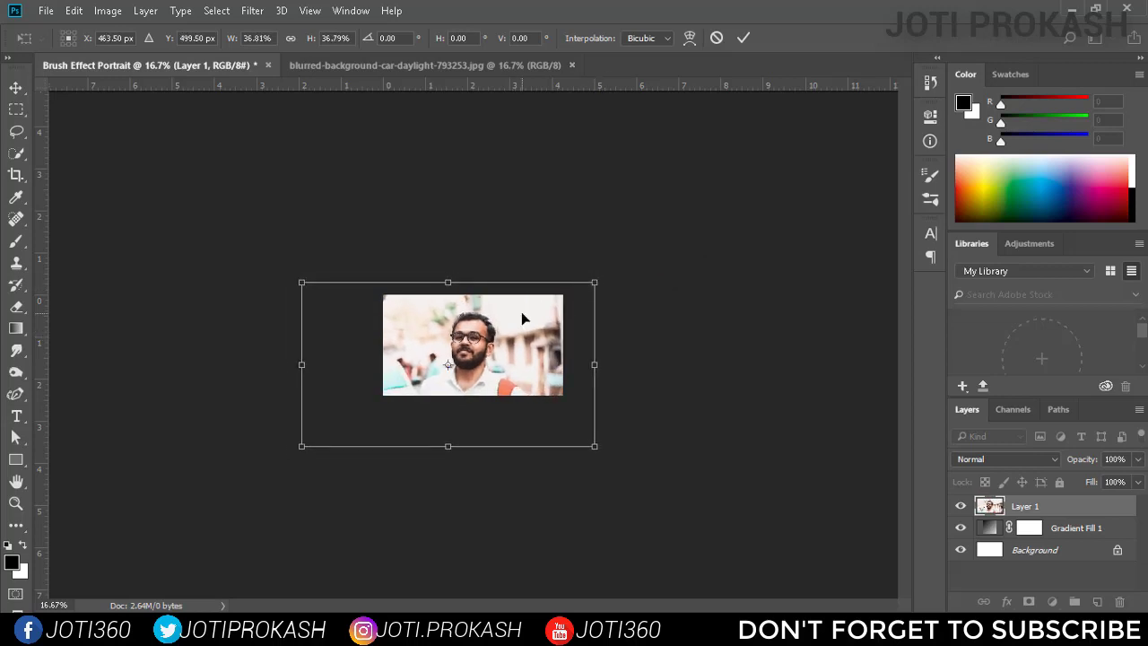
left_click_drag(523, 318, 526, 313)
Step: Reduce the photo further to about 29%, position the man near the canvas centre, and apply the transform
key("ctrl+plus")
key("ctrl+plus")
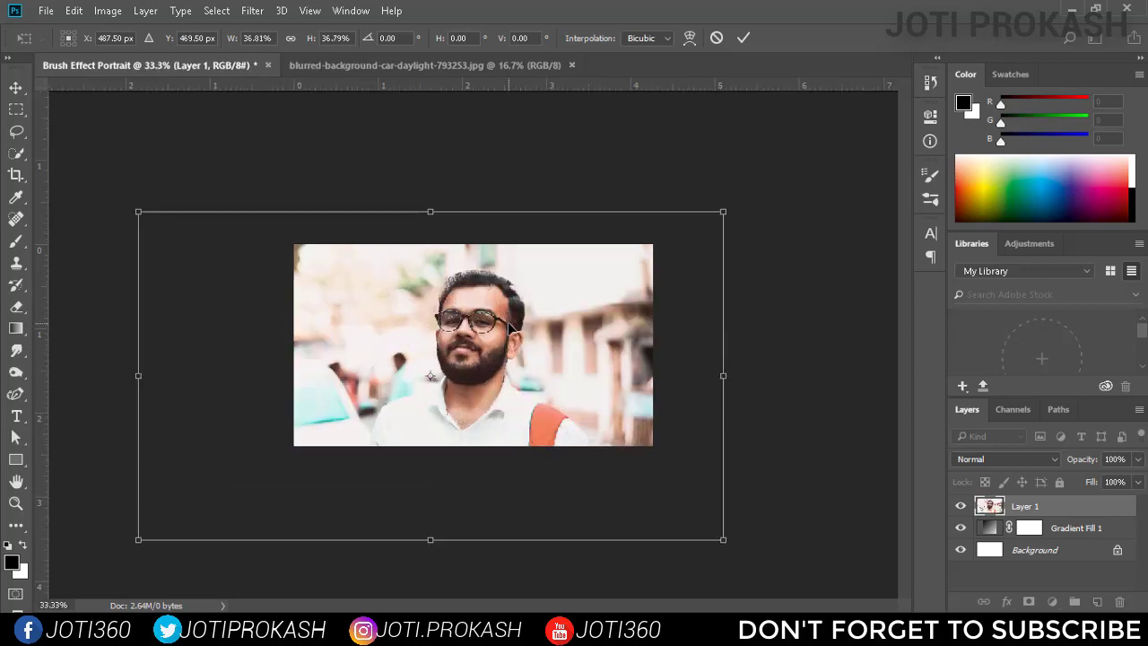
key("ctrl+plus")
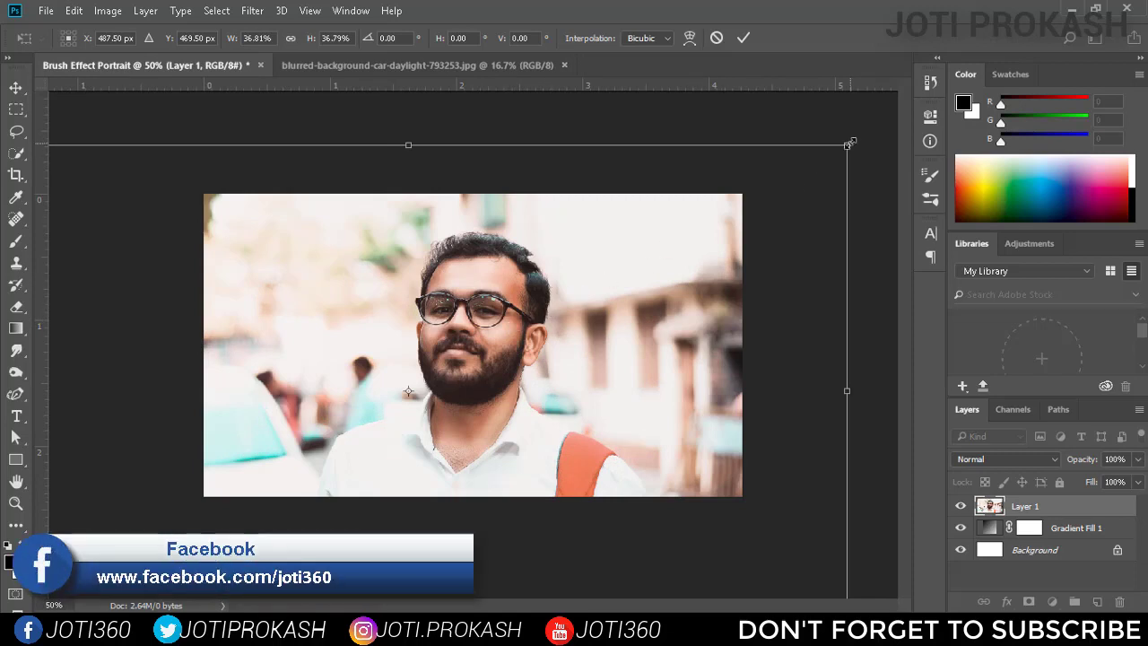
left_click_drag(850, 141, 787, 181)
left_click_drag(524, 324, 549, 319)
left_click_drag(792, 181, 775, 191)
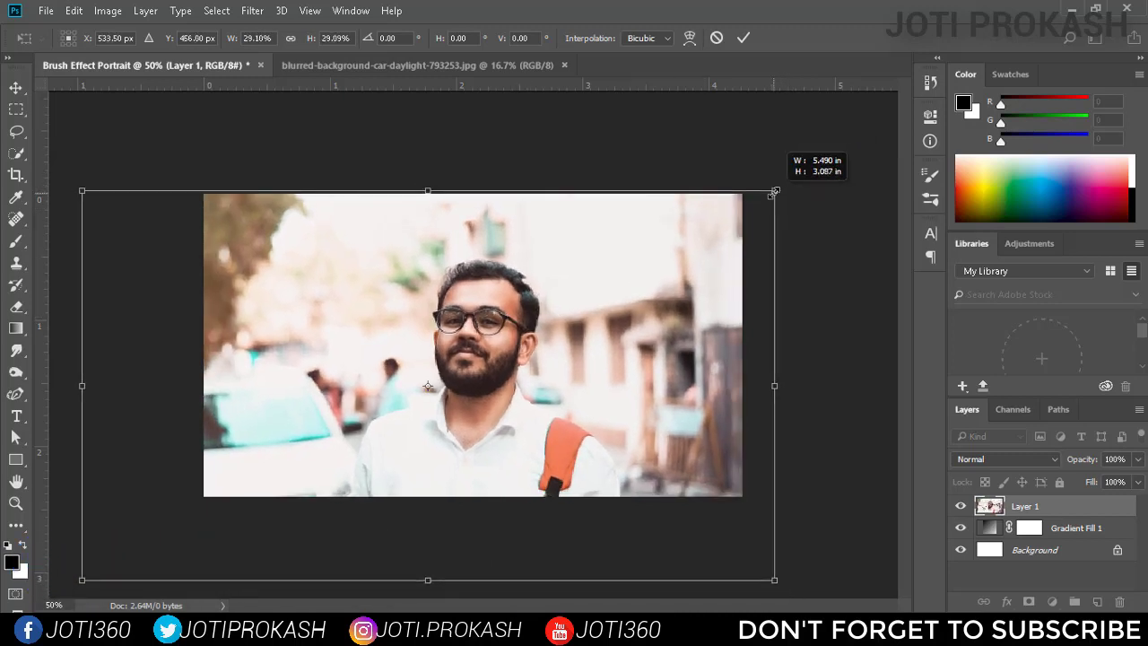
left_click_drag(580, 301, 575, 290)
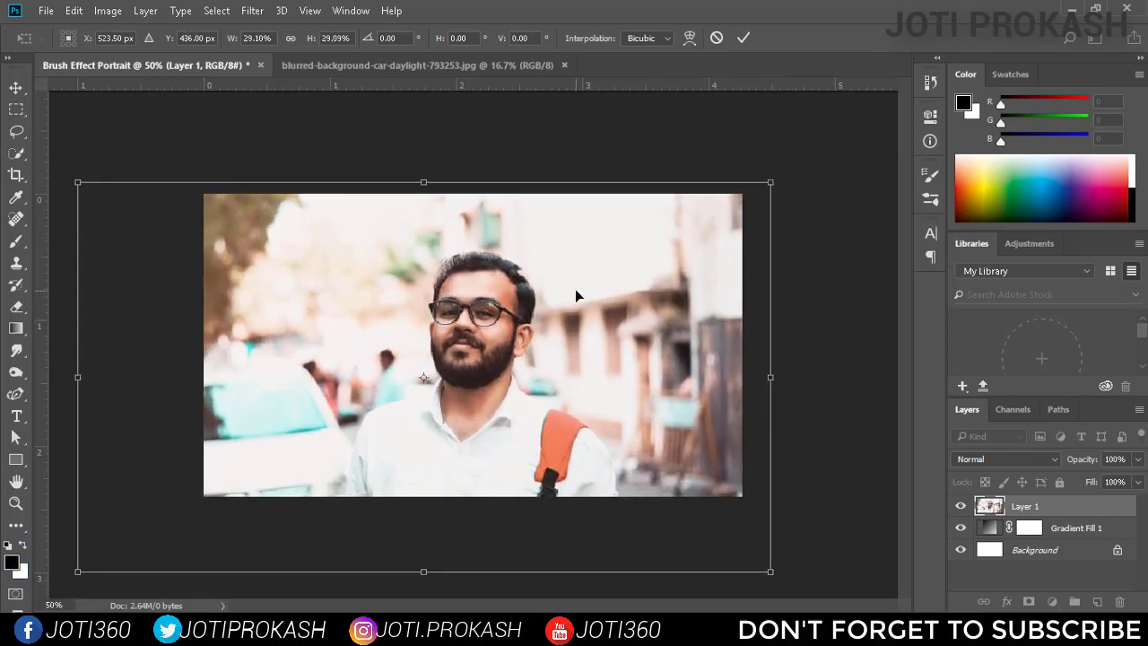
key("Return")
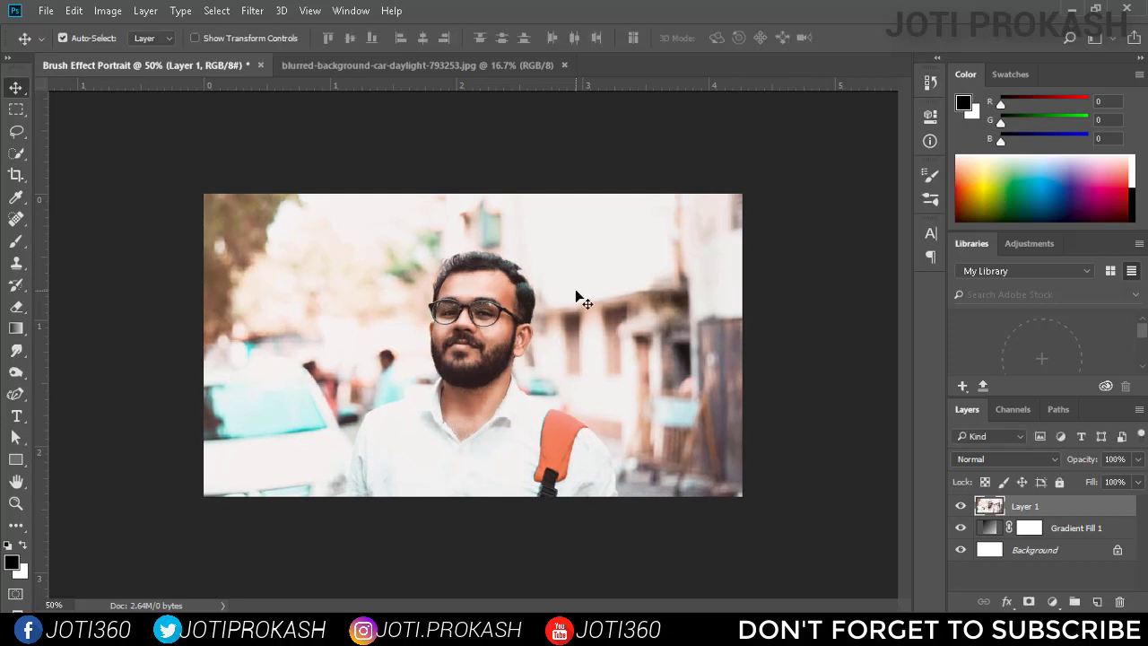
Step: Add a layer mask to the photo layer and invert it to black to hide the photo
left_click(1028, 604)
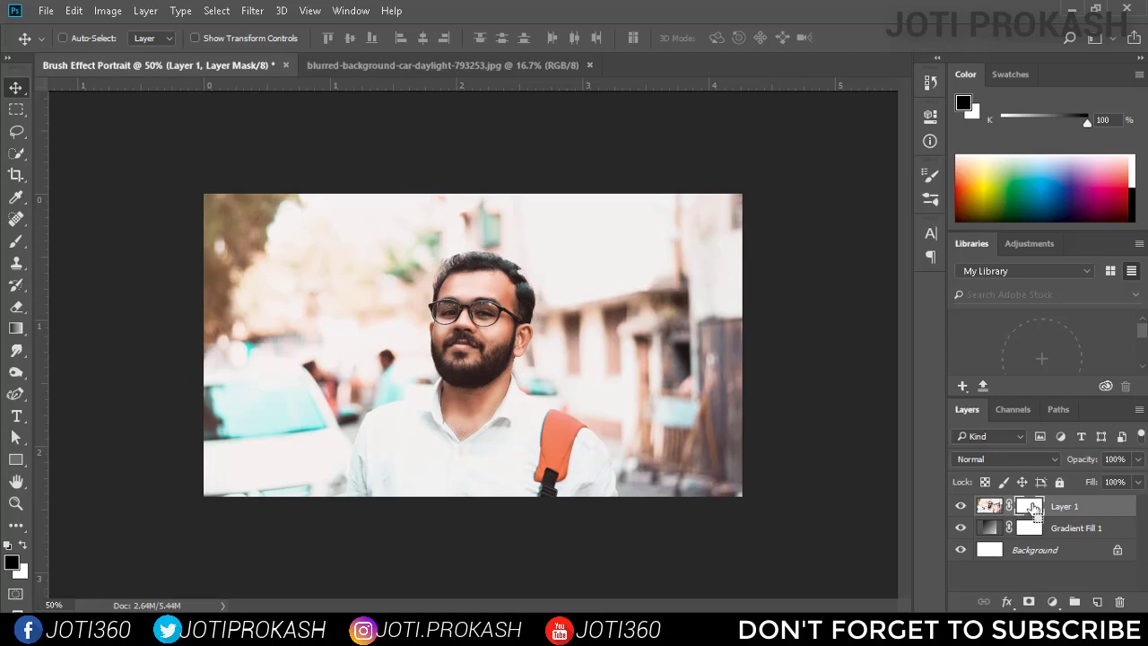
key("ctrl+i")
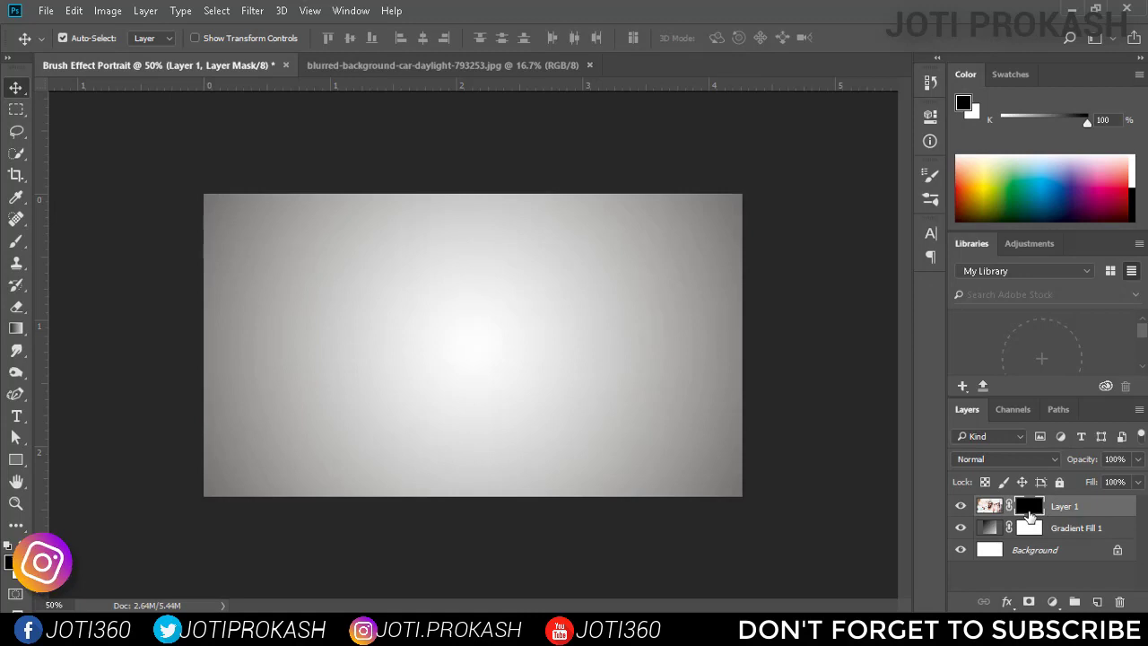
key("ctrl+i")
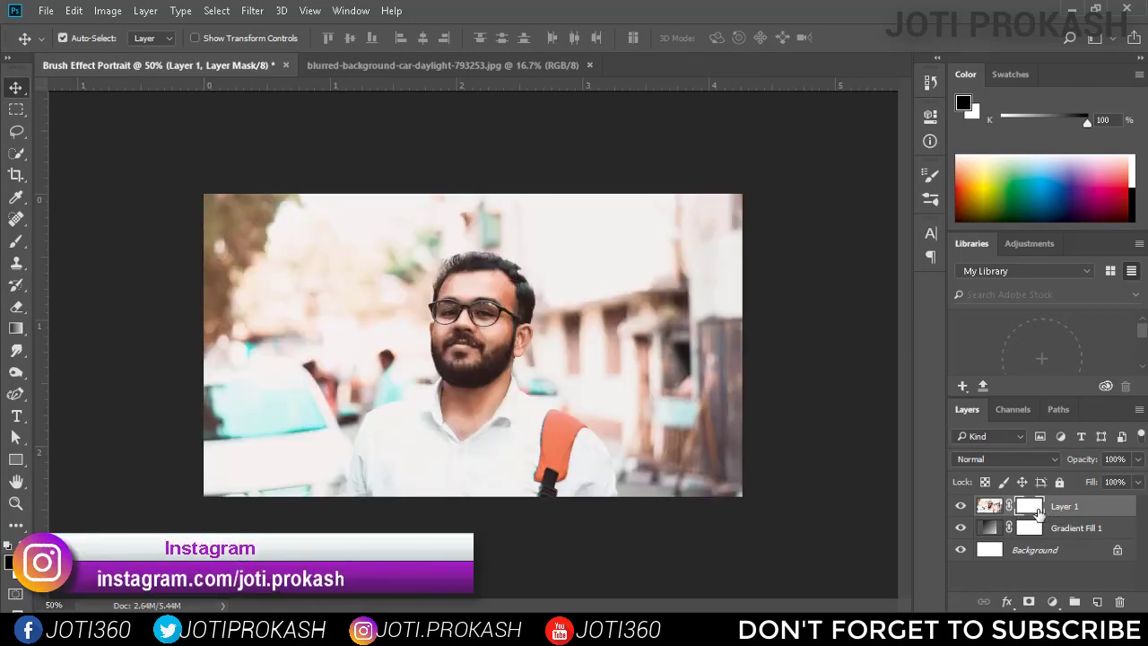
key("ctrl+i")
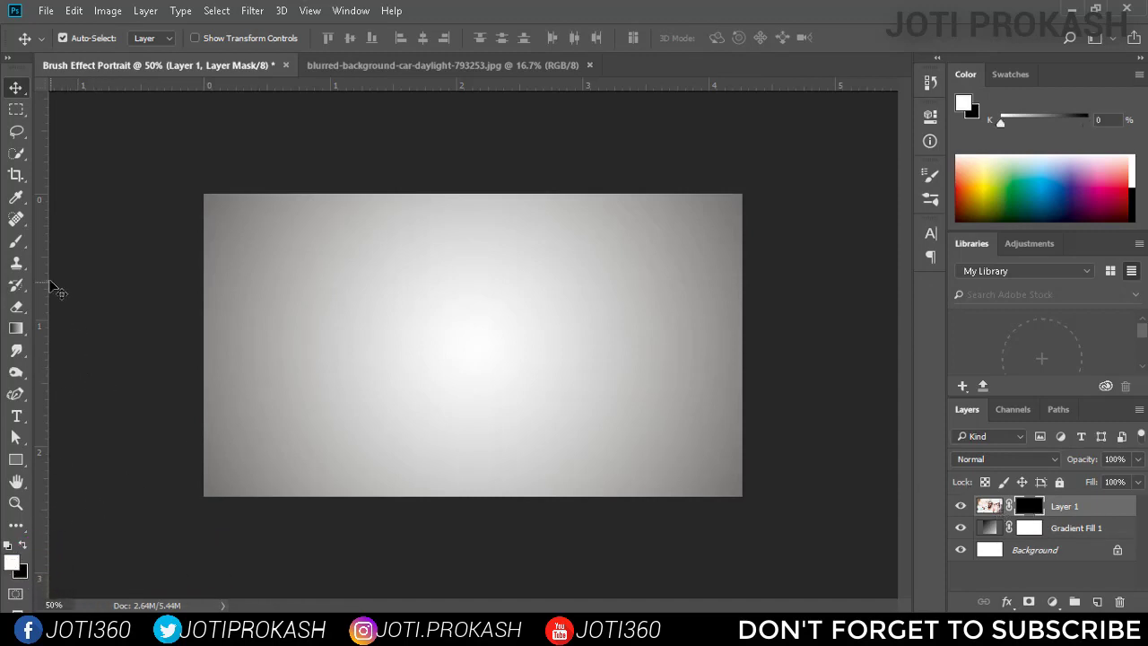
Step: Activate the Brush tool and choose the Painter 8 brush preset for painting on the photo's mask
left_click(16, 242)
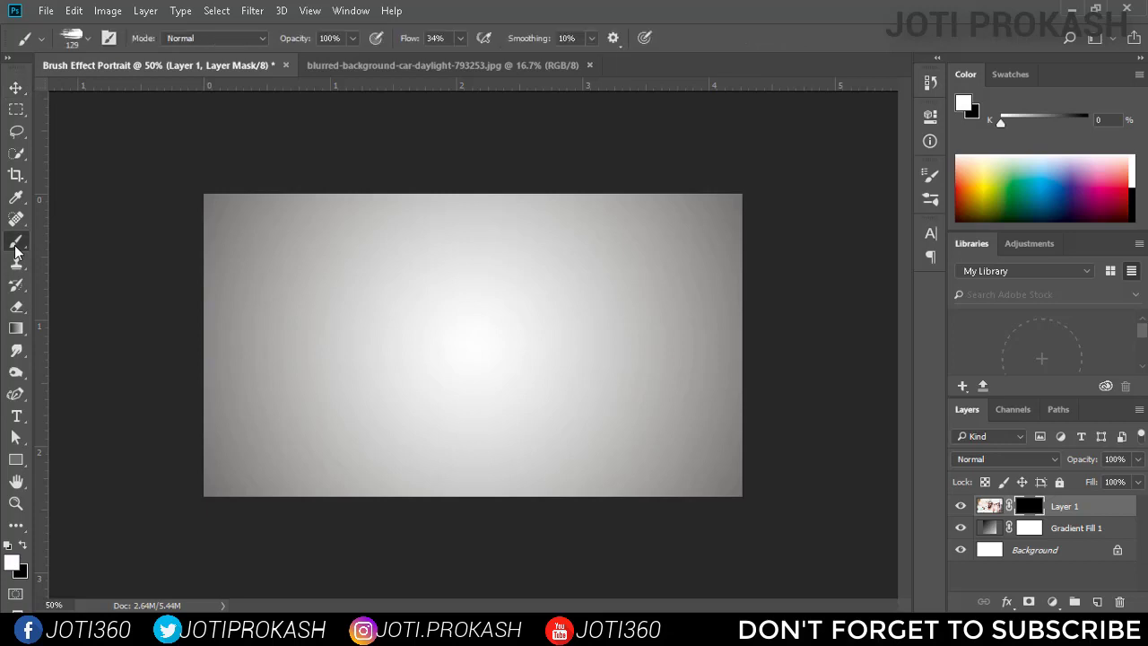
left_click(87, 41)
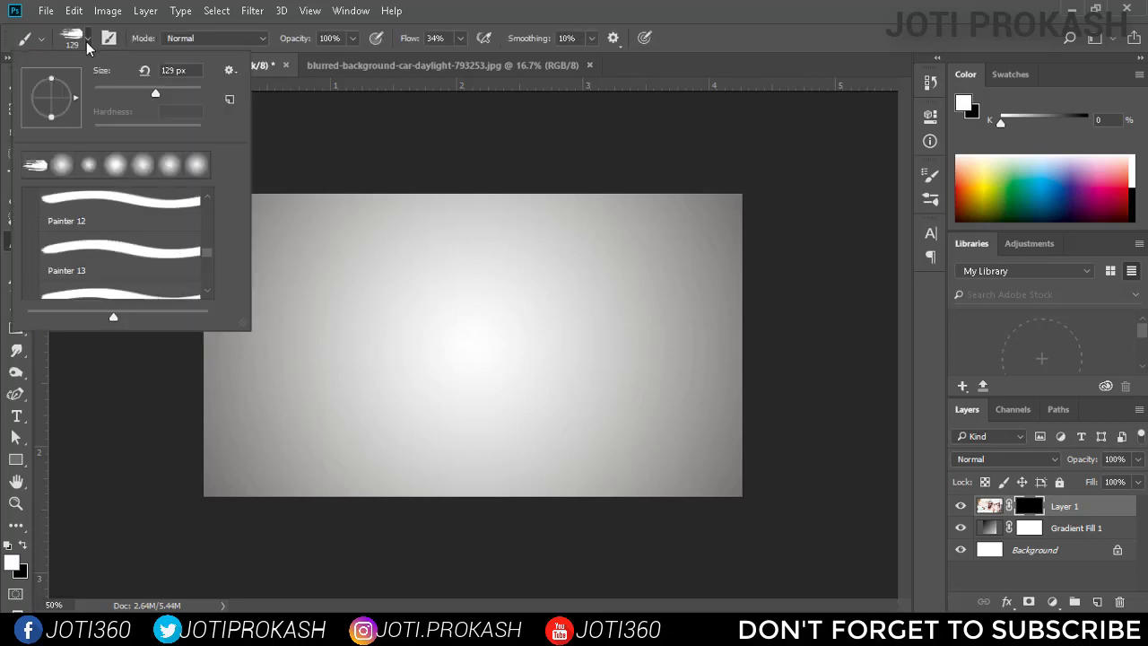
right_click(176, 230)
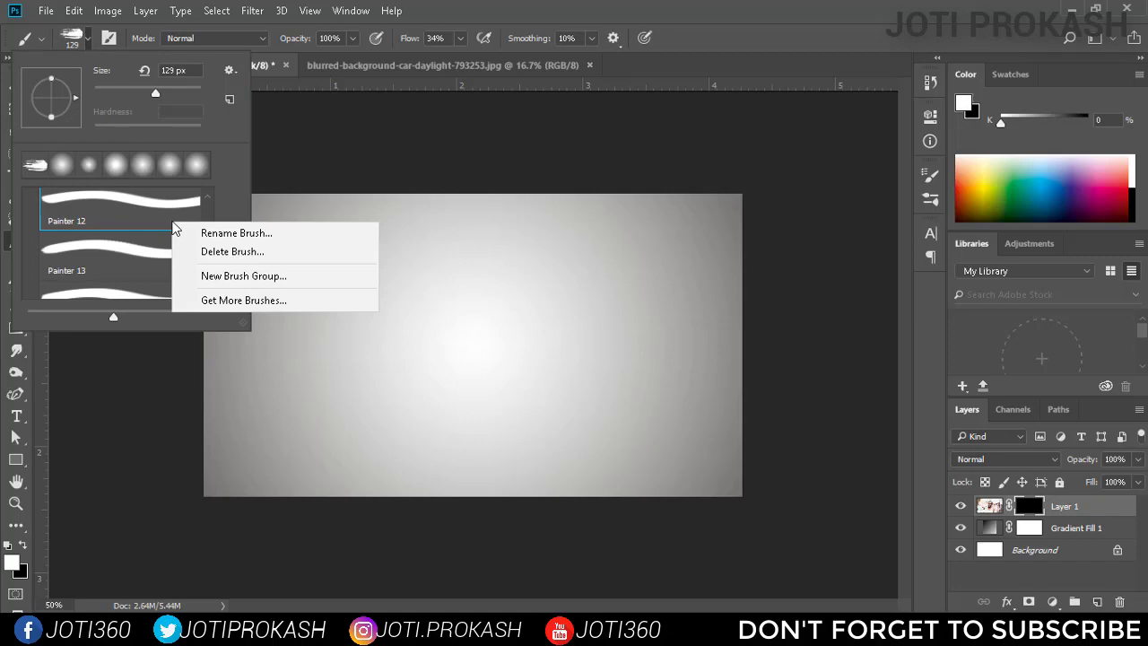
left_click(61, 235)
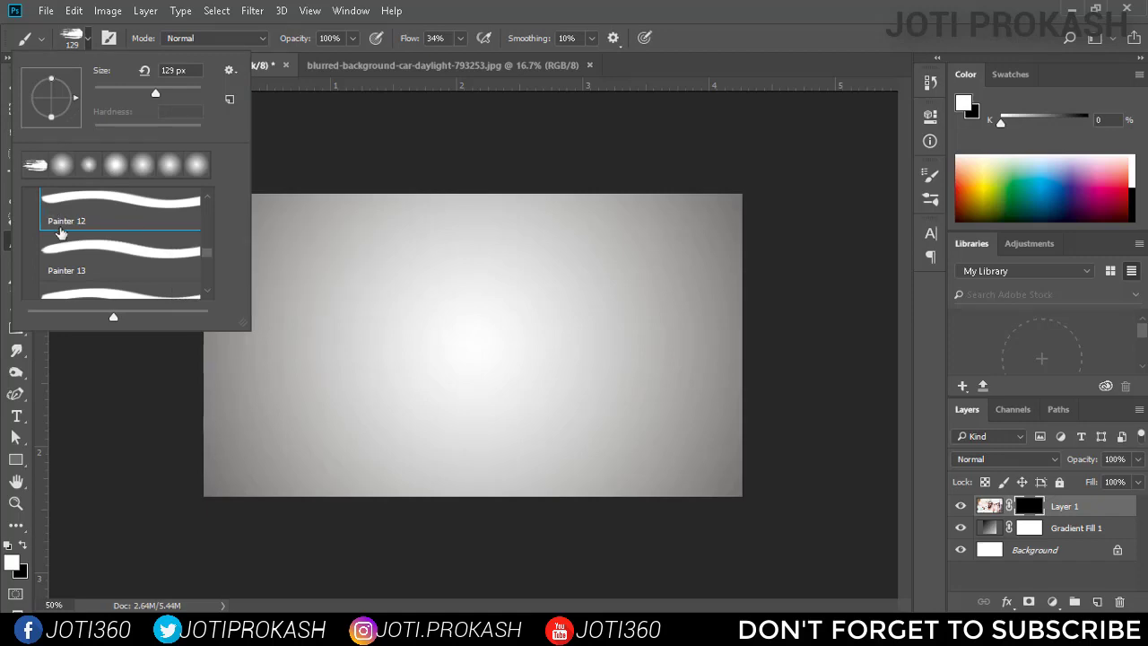
left_click(82, 259)
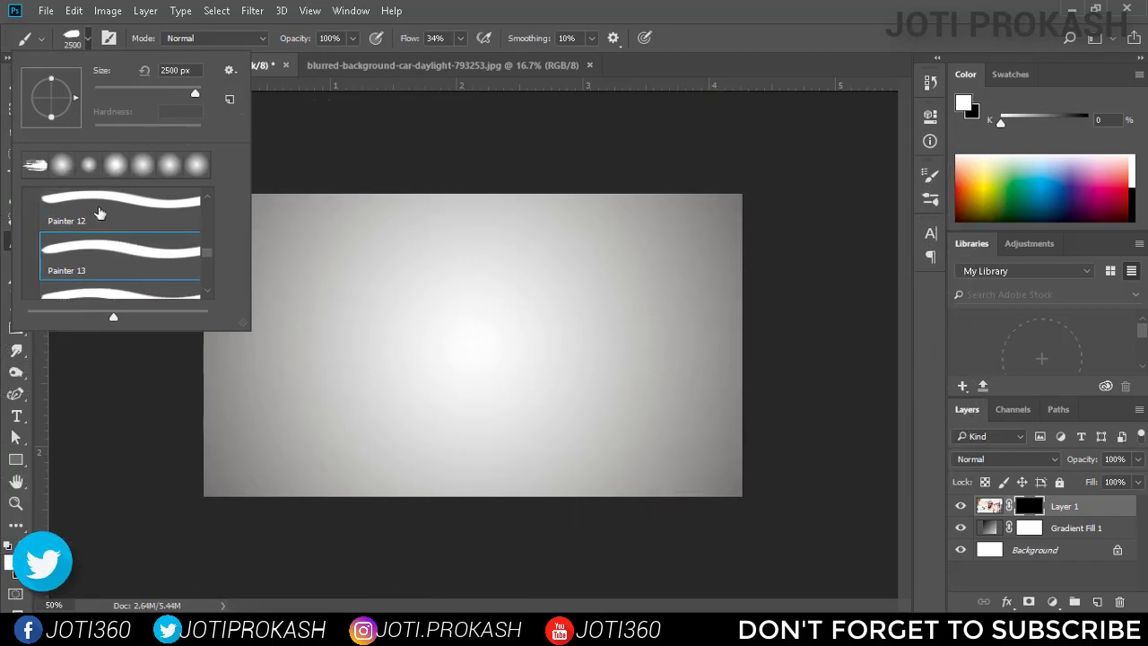
scroll(128, 231, "up", 4)
scroll(129, 235, "down", 1)
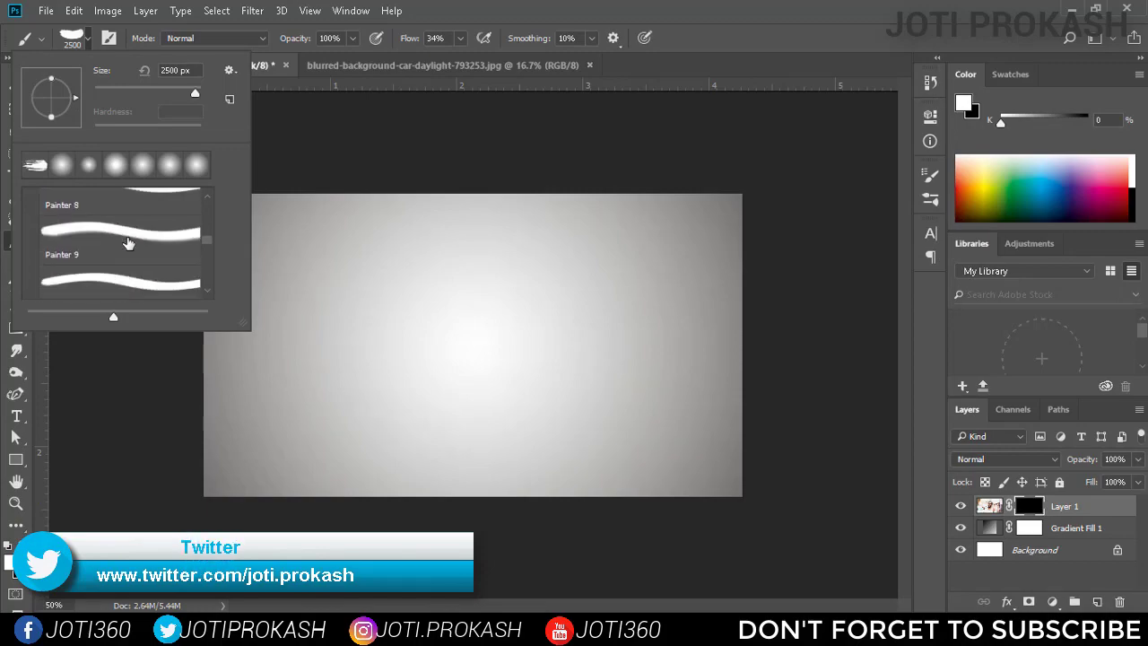
scroll(131, 242, "up", 1)
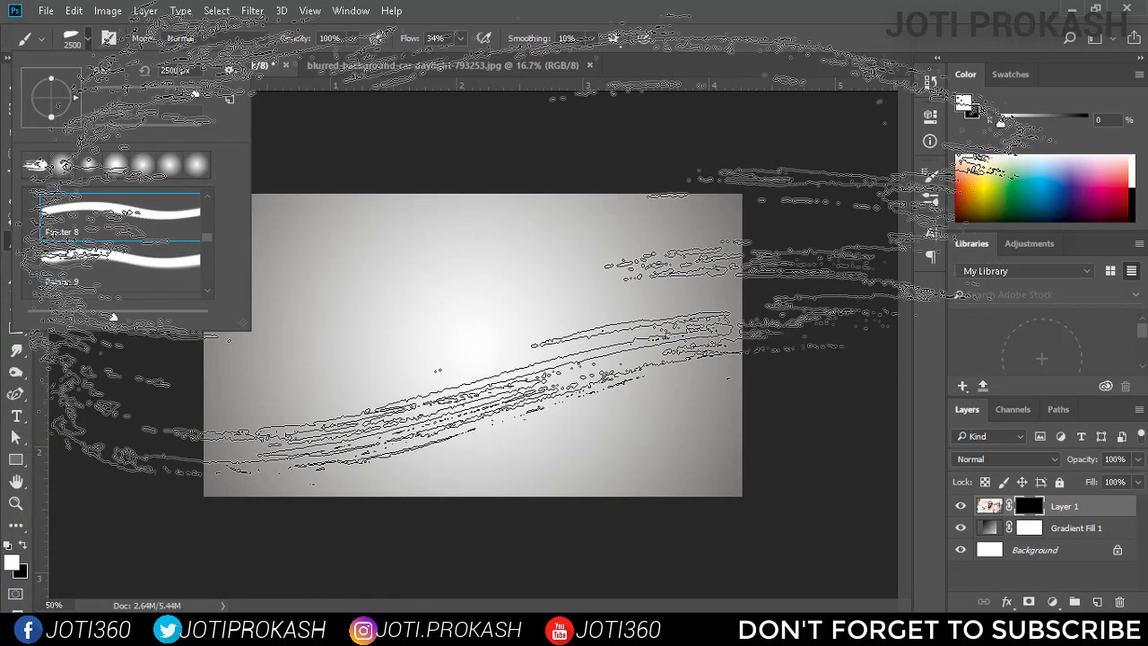
Step: Reduce the brush size to 500 px so the stroke shape fits within the canvas
left_click(766, 12)
key("bracketleft")
key("bracketleft")
key("bracketleft")
key("bracketleft")
key("bracketleft")
key("bracketleft")
key("bracketleft")
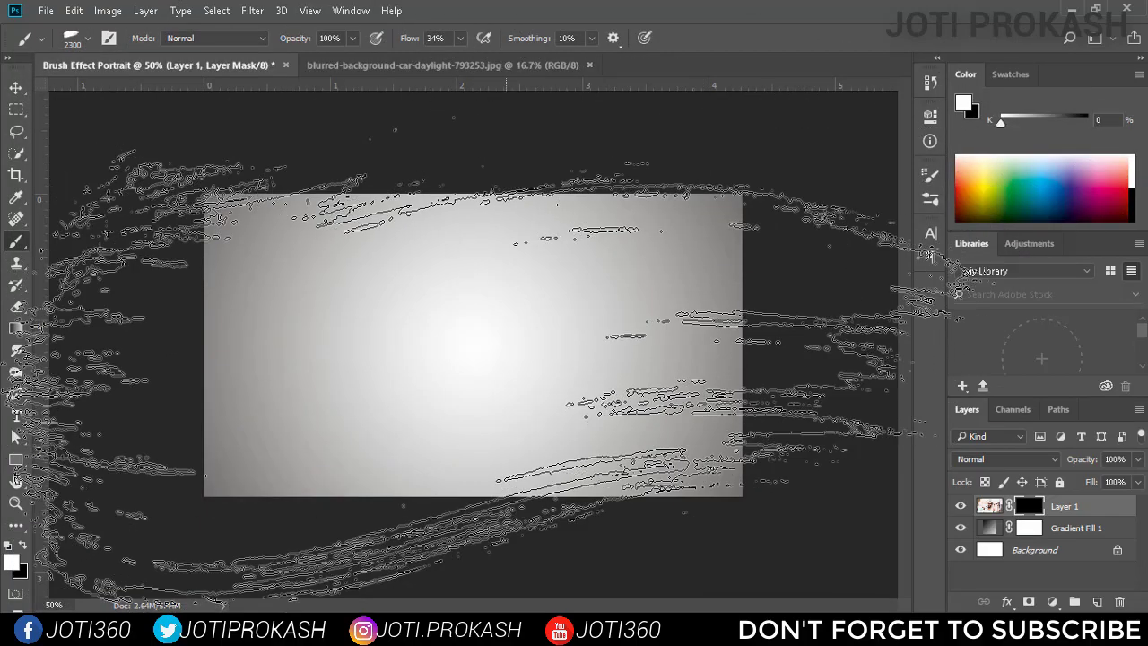
key("bracketleft")
key("bracketleft")
key("bracketleft")
key("bracketleft")
key("bracketleft")
key("bracketleft")
key("bracketleft")
key("bracketleft")
key("bracketleft")
key("bracketleft")
key("bracketleft")
key("bracketleft")
key("bracketleft")
key("bracketleft")
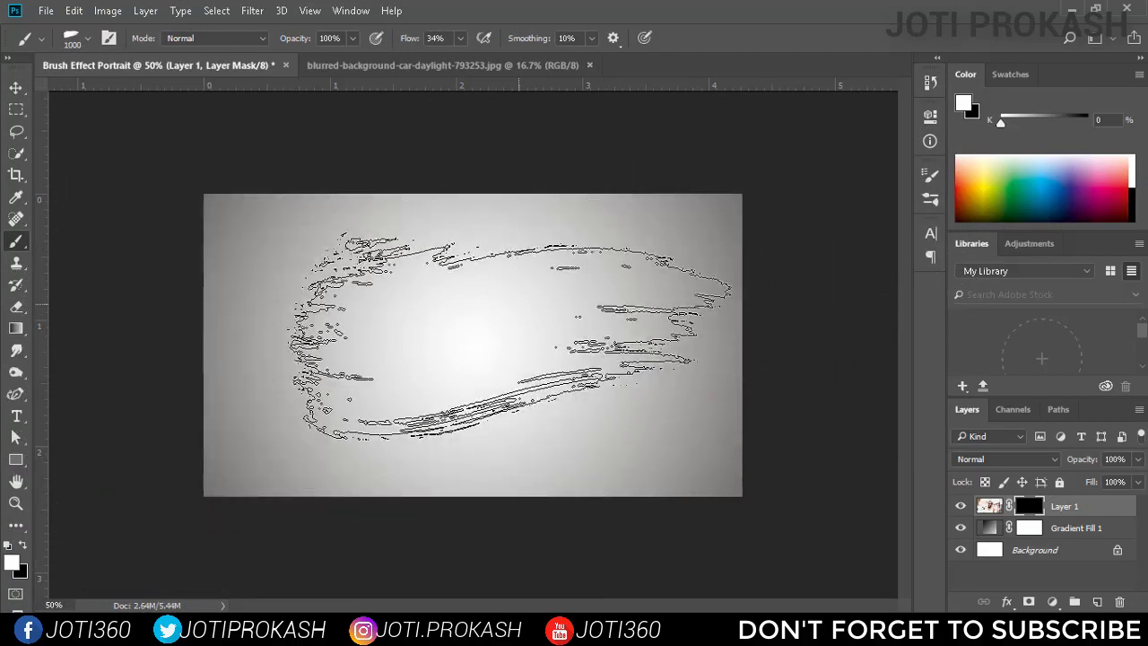
key("bracketright")
Step: Try revealing the man's face with 500 px brush dabs on the mask, undoing each one, and fit the canvas to the window
left_click(495, 325)
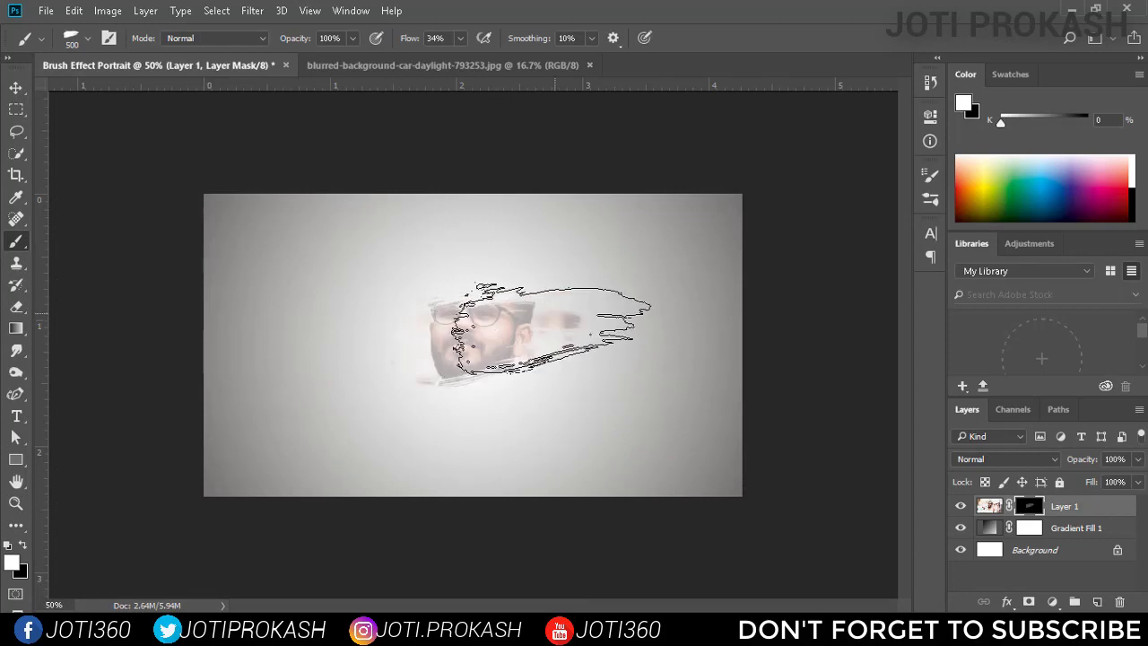
key("ctrl+z")
key("ctrl+plus")
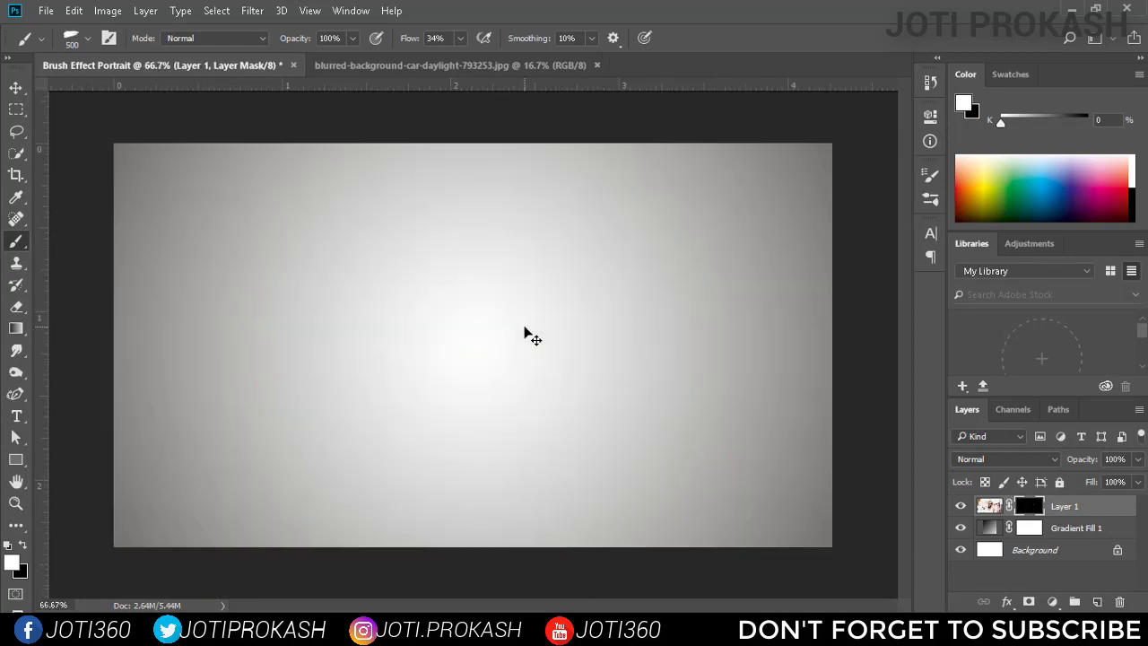
key("ctrl+0")
left_click(524, 348)
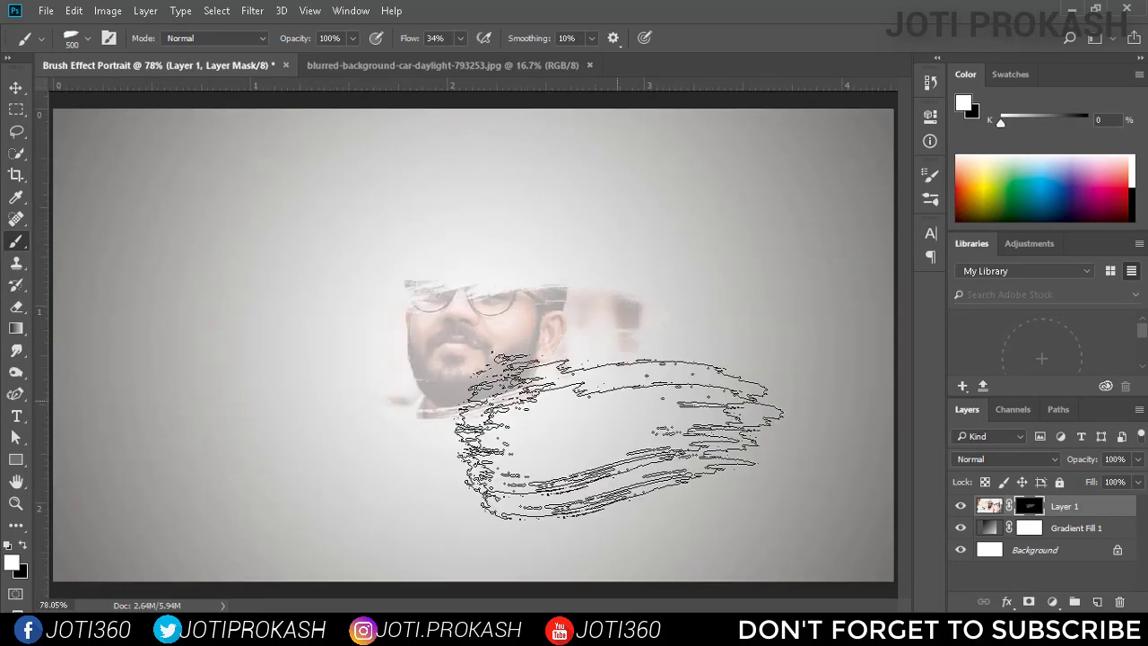
key("ctrl+z")
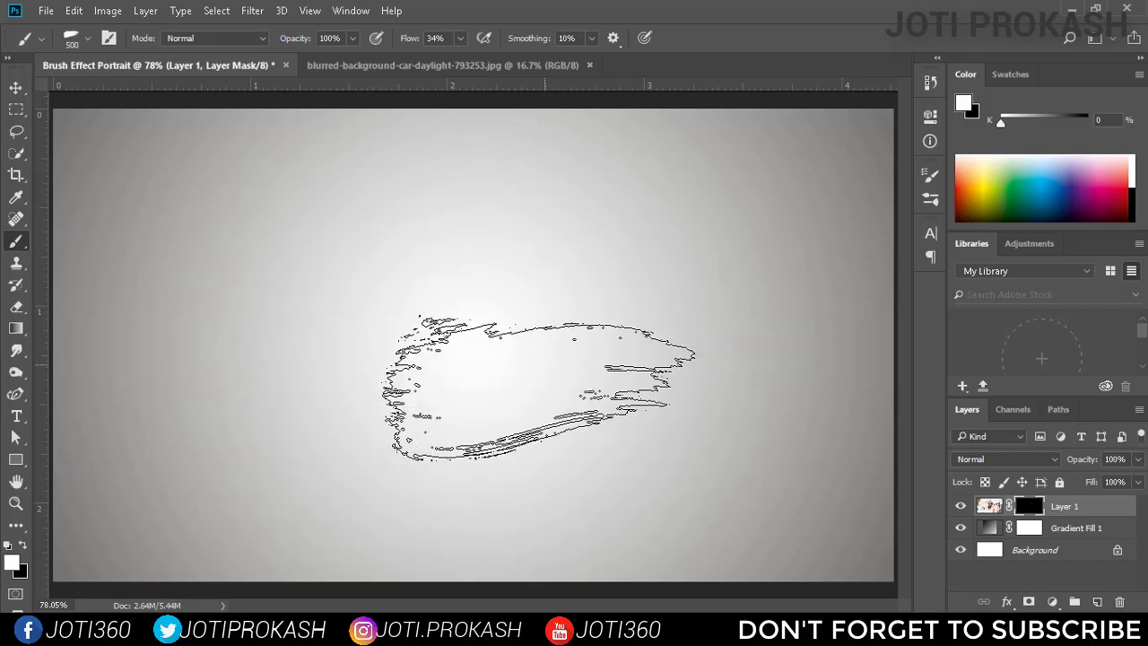
Step: Set the brush size to 385 px and dab once on the mask to reveal the man's lower face
left_click(88, 38)
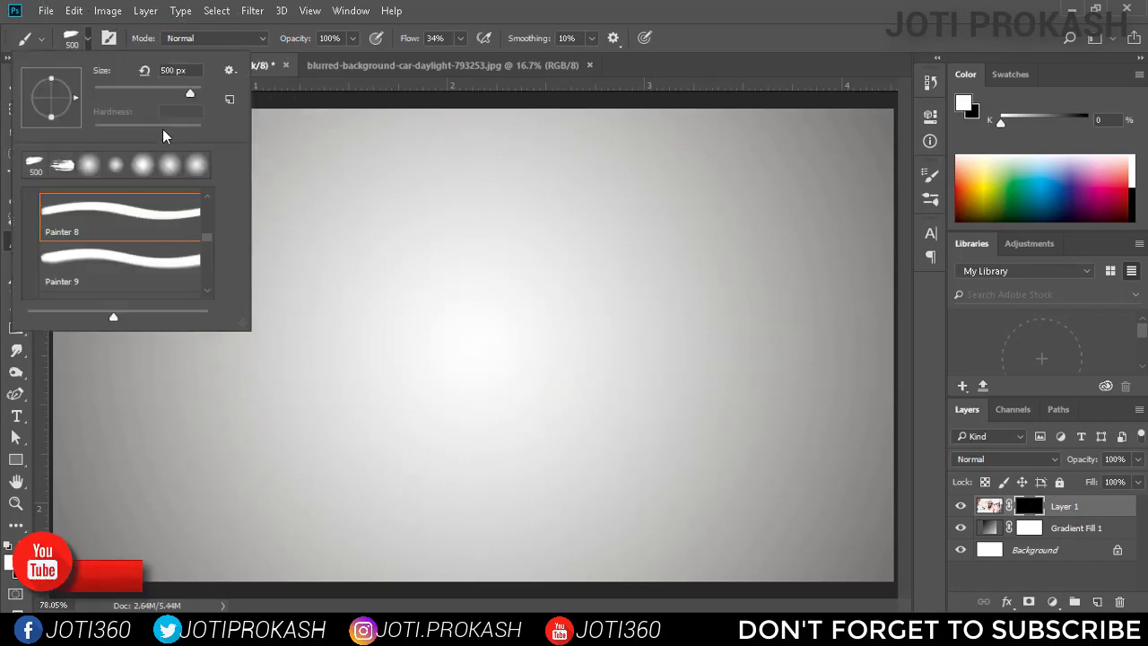
left_click_drag(190, 94, 185, 95)
left_click(514, 362)
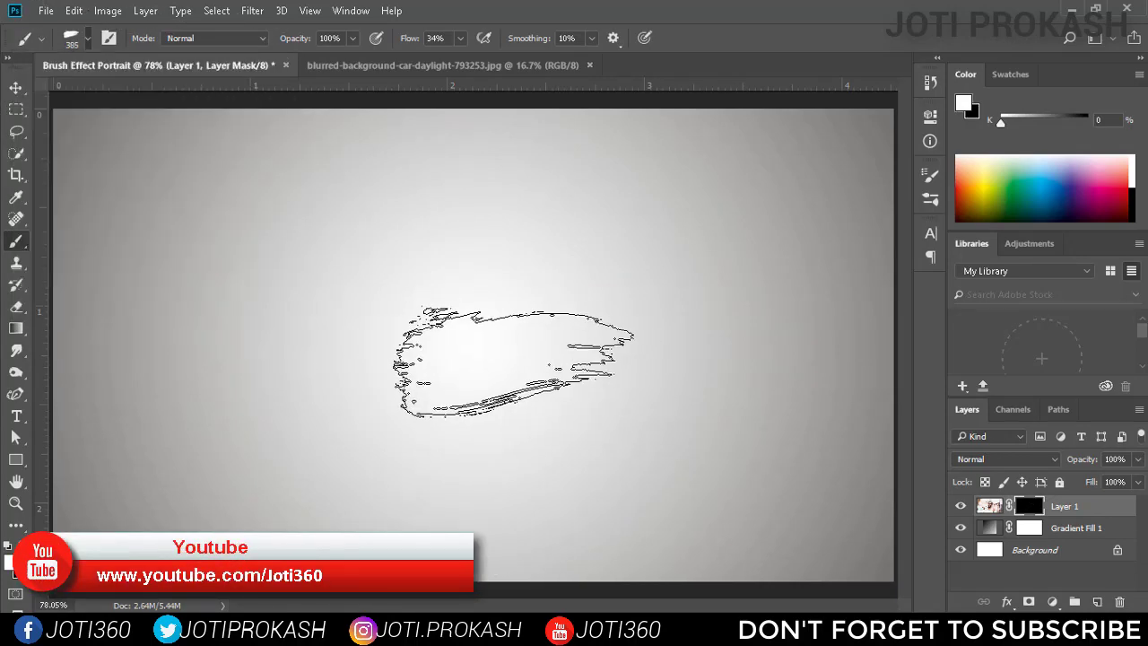
Step: Rotate the 385 px brush tip to slope diagonally downward and dab over the man's beard and neck
left_click(88, 37)
left_click_drag(66, 108, 61, 114)
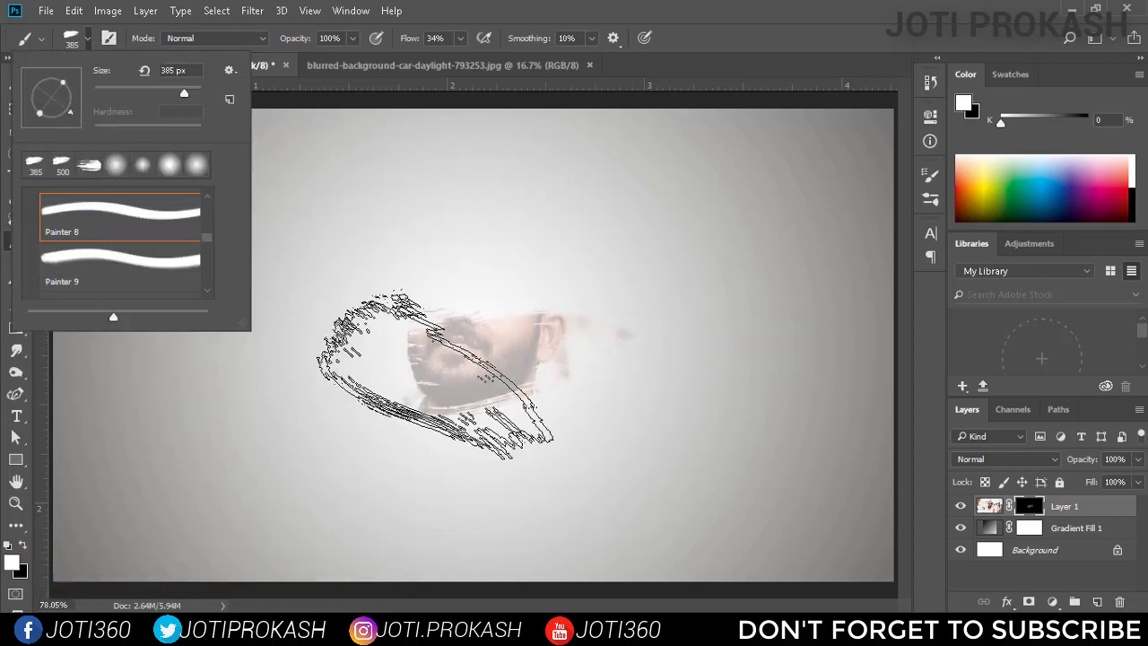
left_click(510, 381)
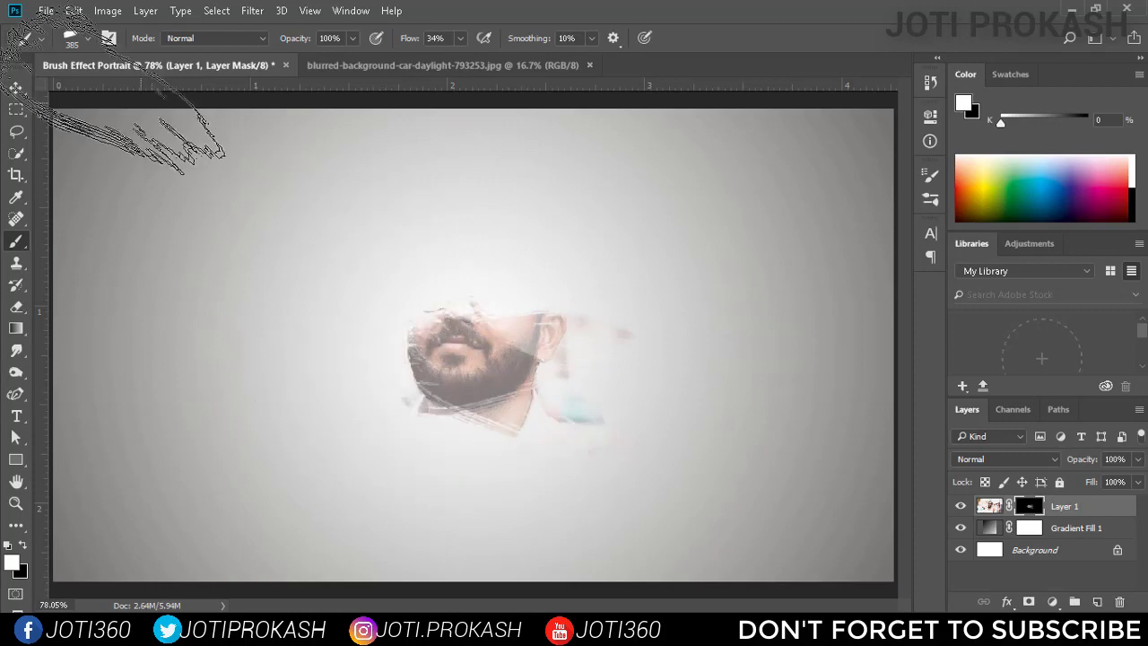
Step: Choose Painter 9 at 338 px, angle its tip steeply, and reveal the man's glasses and forehead
left_click(89, 40)
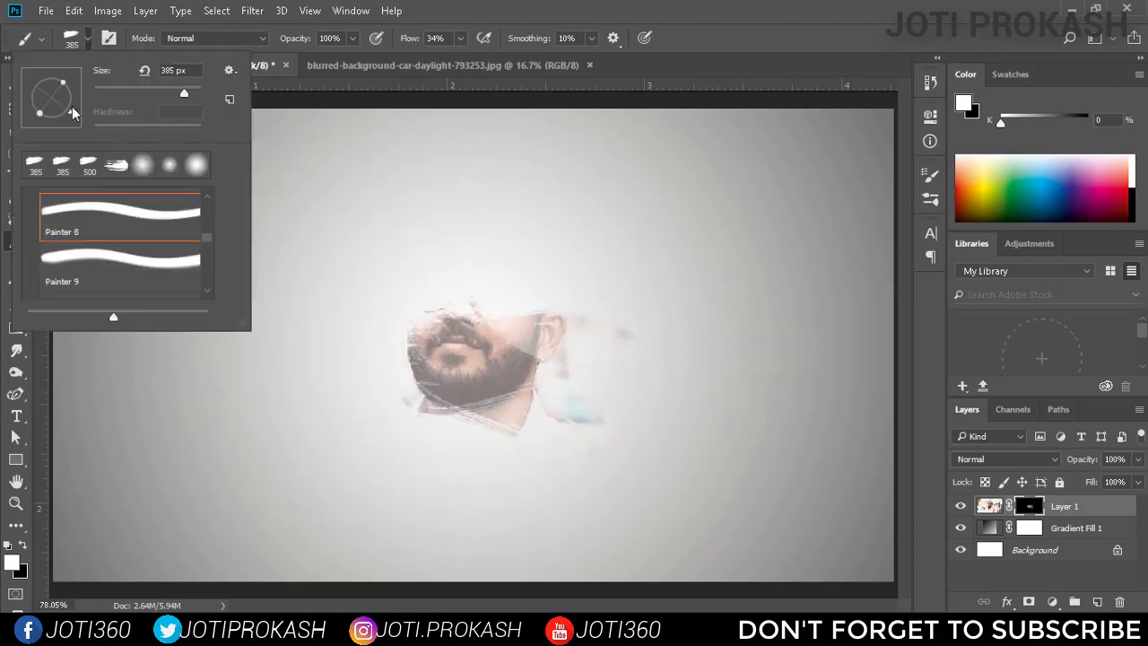
left_click(110, 272)
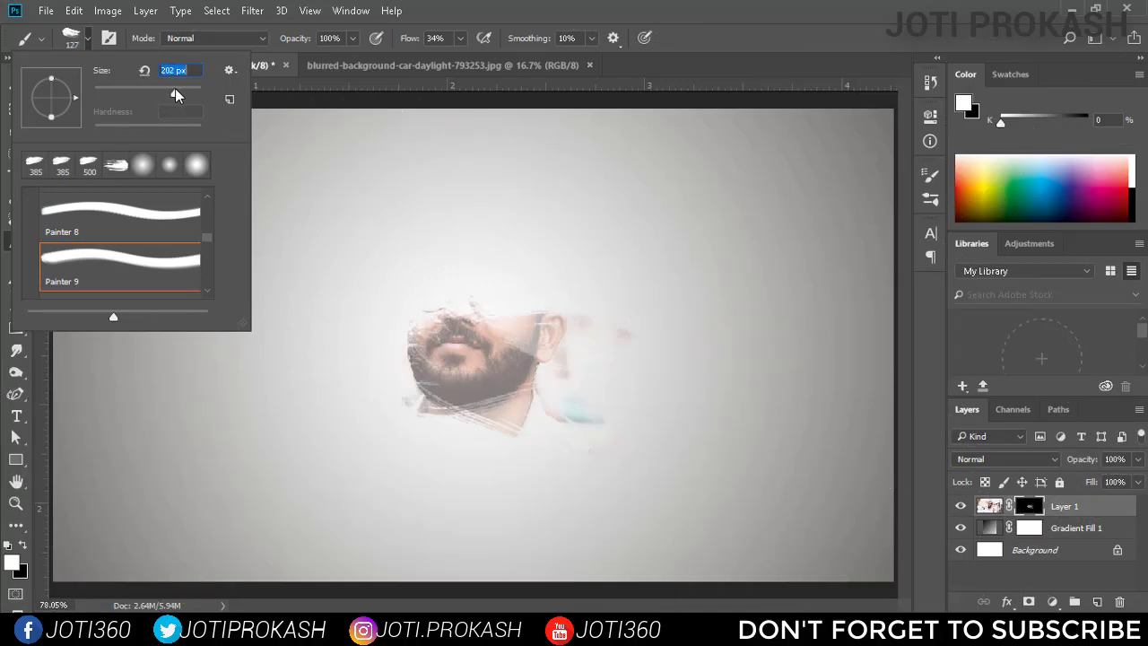
left_click_drag(181, 90, 183, 90)
left_click_drag(428, 326, 436, 296)
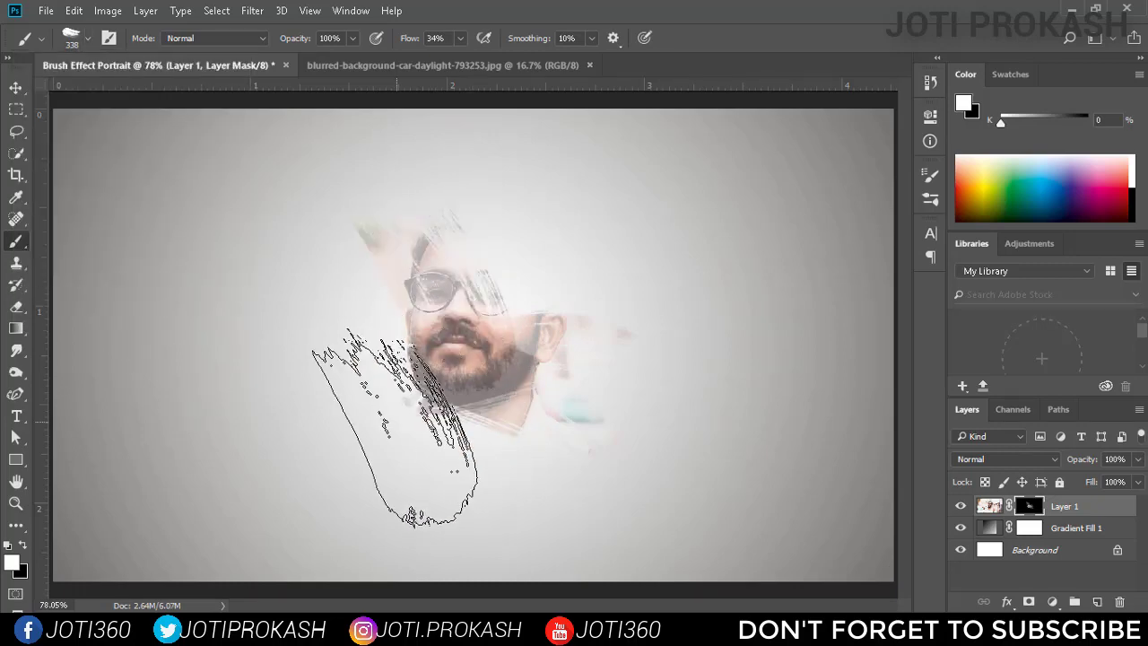
Step: Switch to the recently used 385 px brush, angle its tip diagonally, and dab across the man's glasses and cheek
left_click(86, 38)
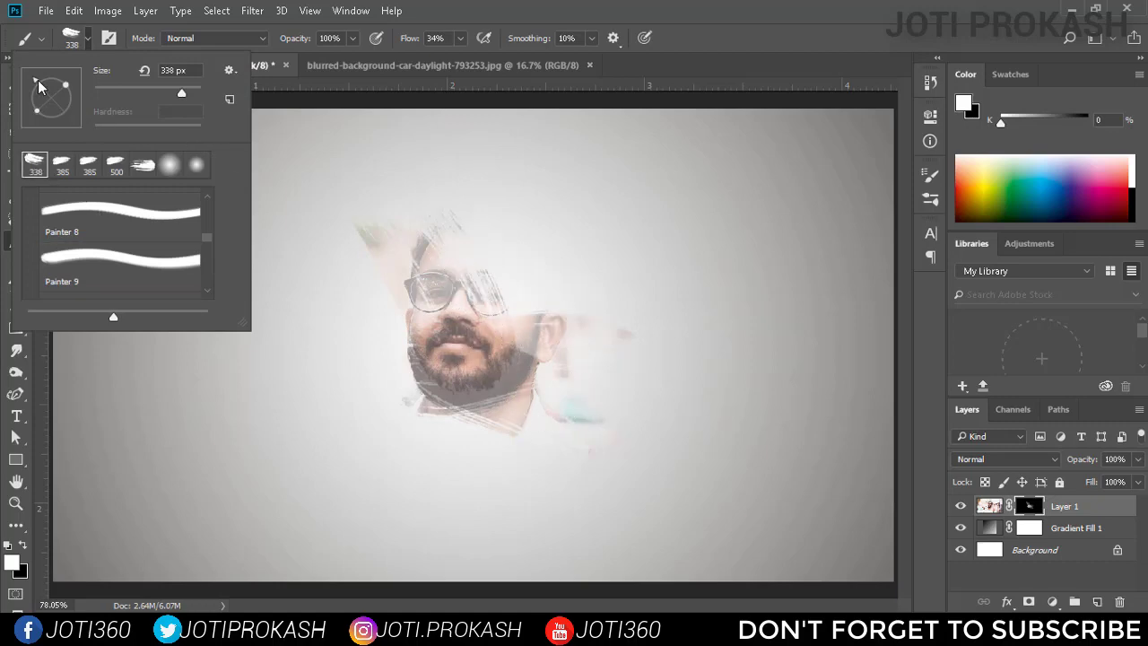
left_click(88, 165)
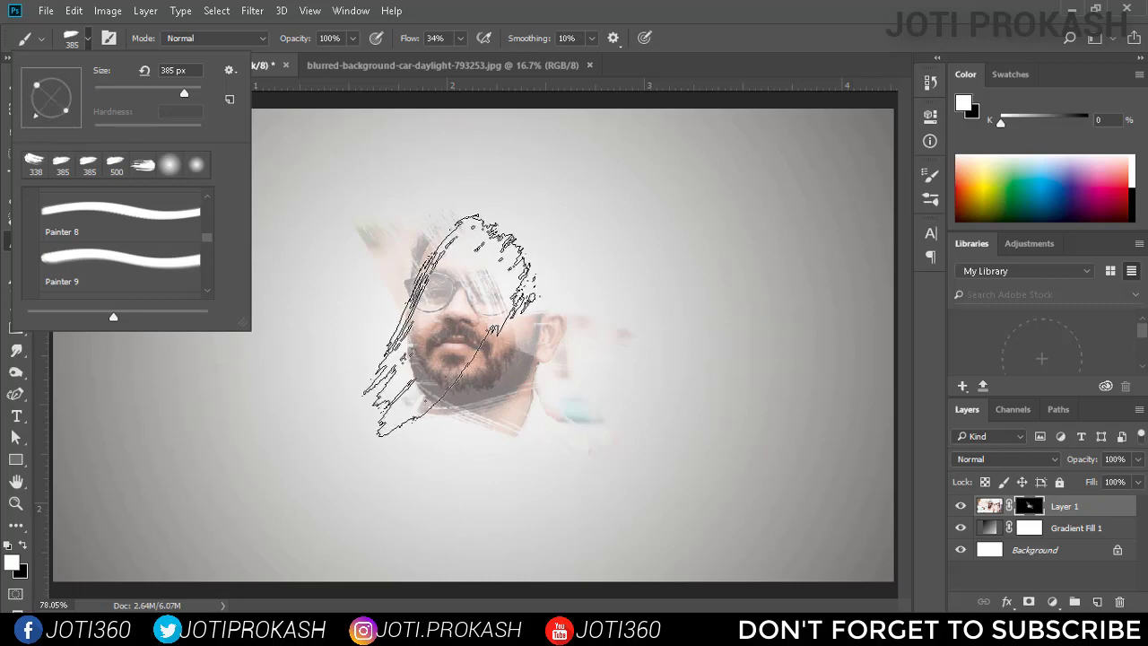
left_click(430, 354)
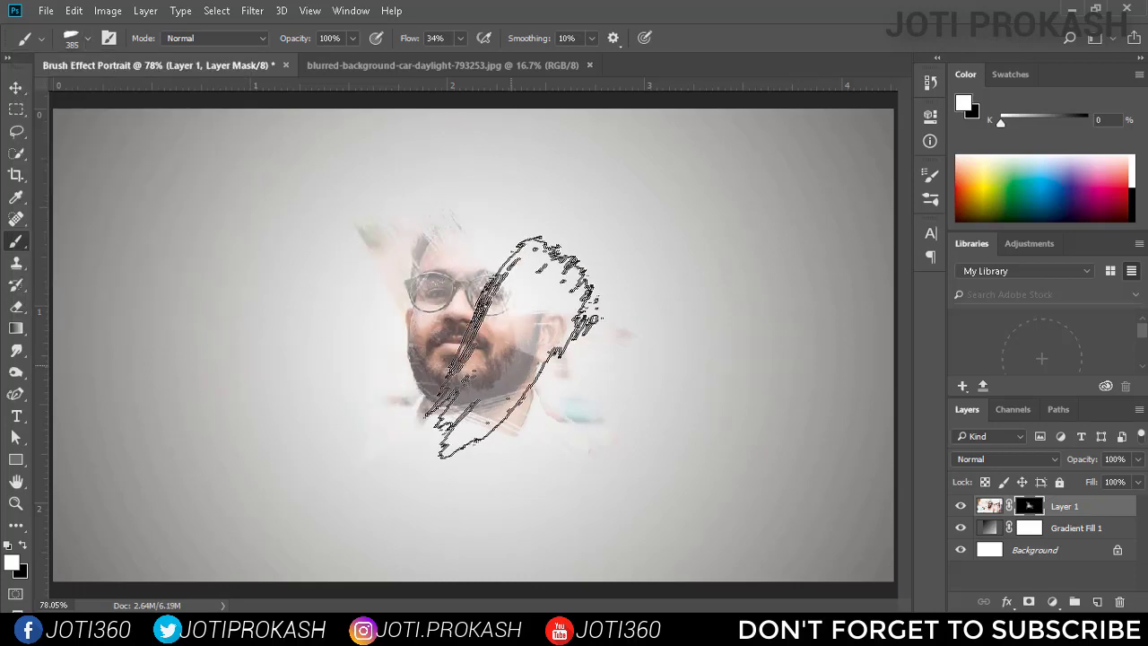
Step: Use a streaky 385 px brush at different tip angles to reveal the forehead, hair and temple on the right of the man's head
left_click(88, 38)
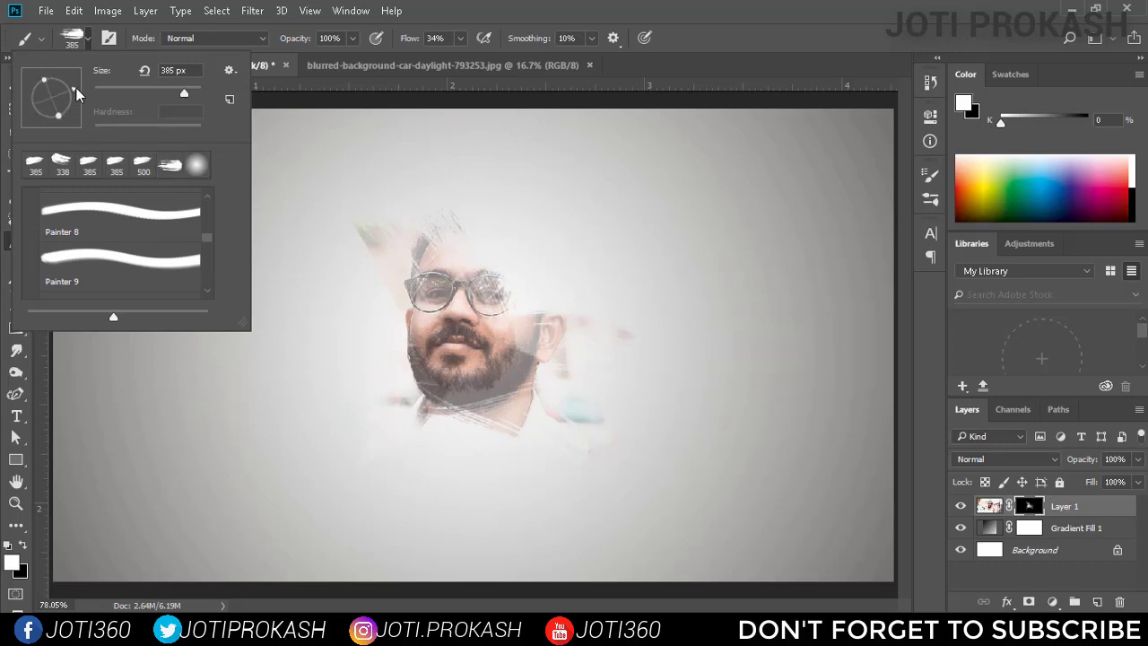
left_click_drag(72, 87, 27, 125)
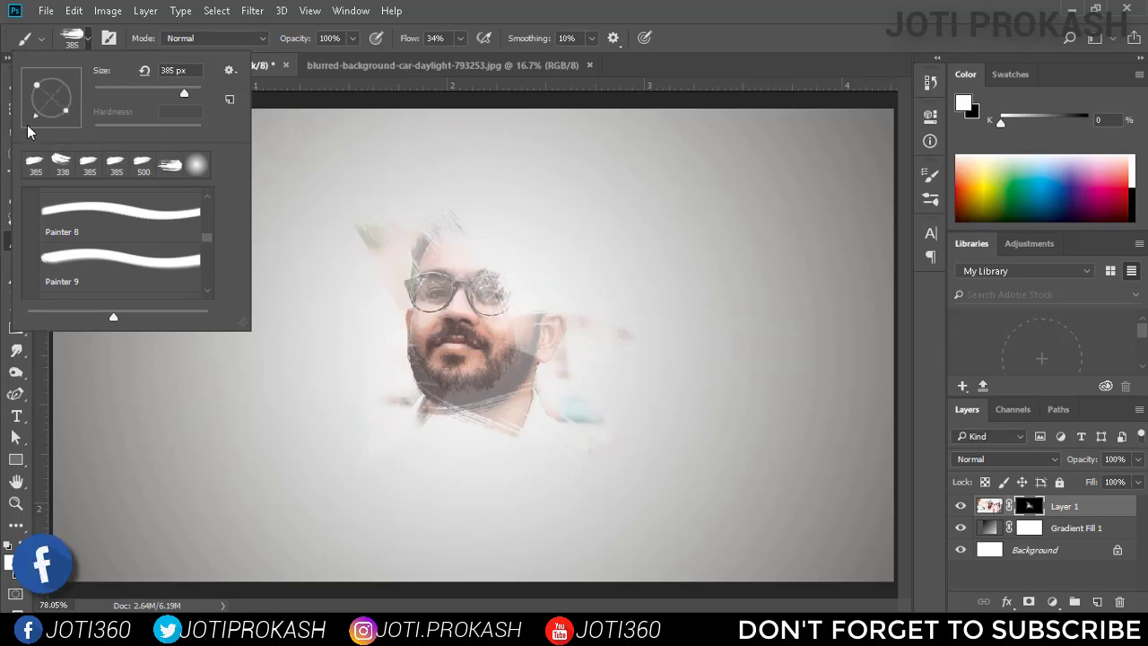
left_click(510, 296)
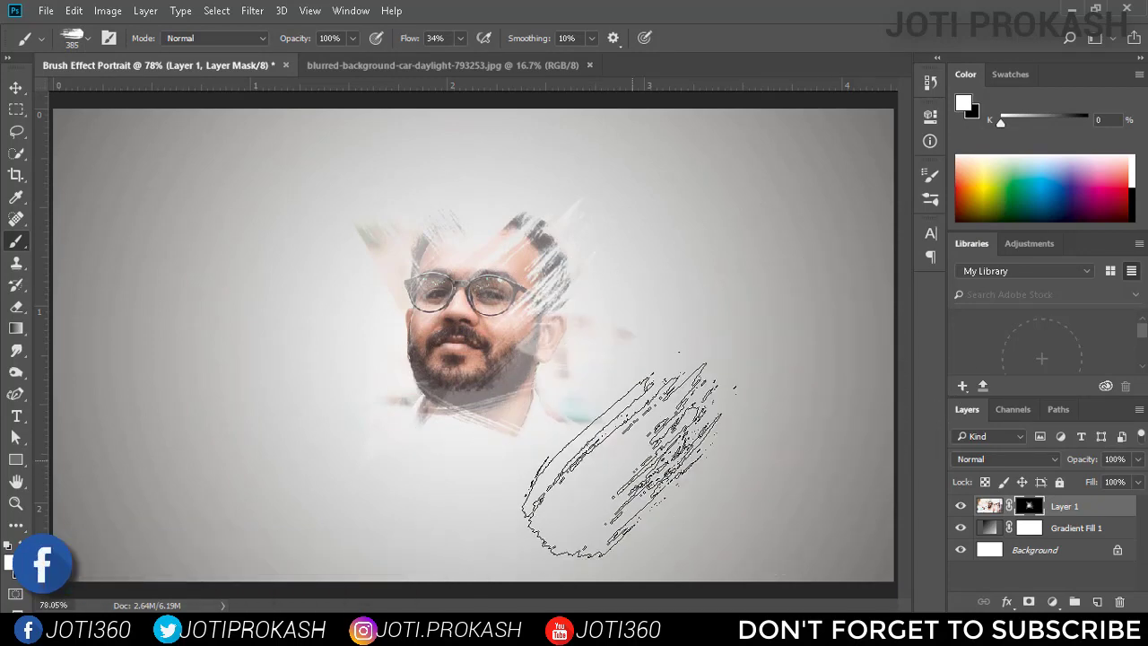
left_click(88, 39)
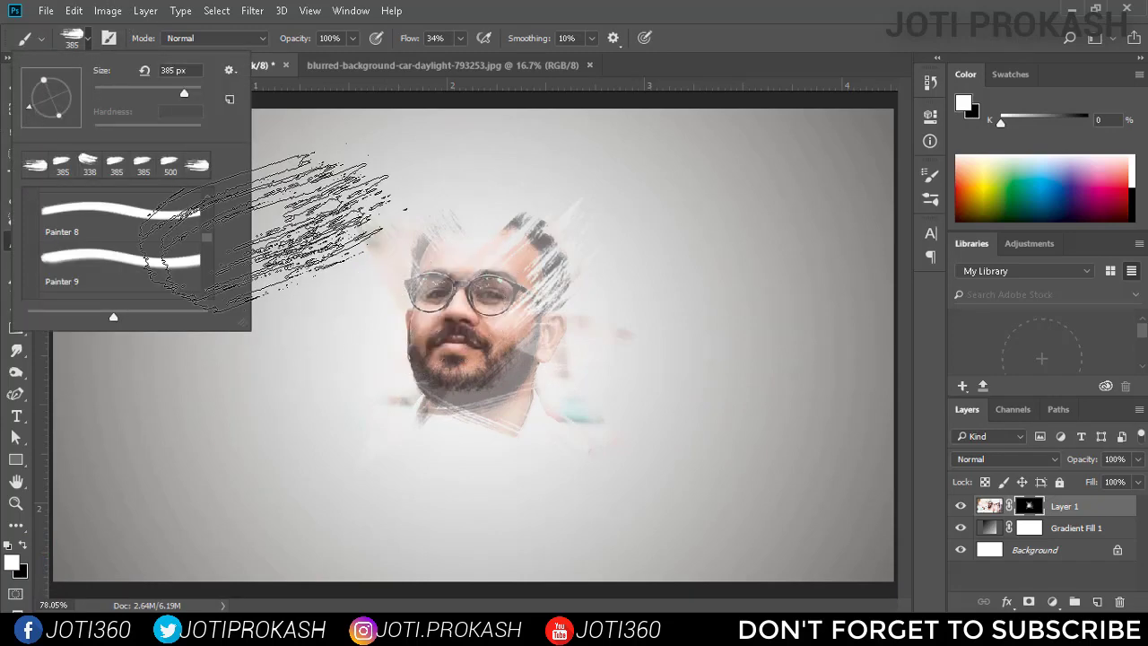
left_click(504, 323)
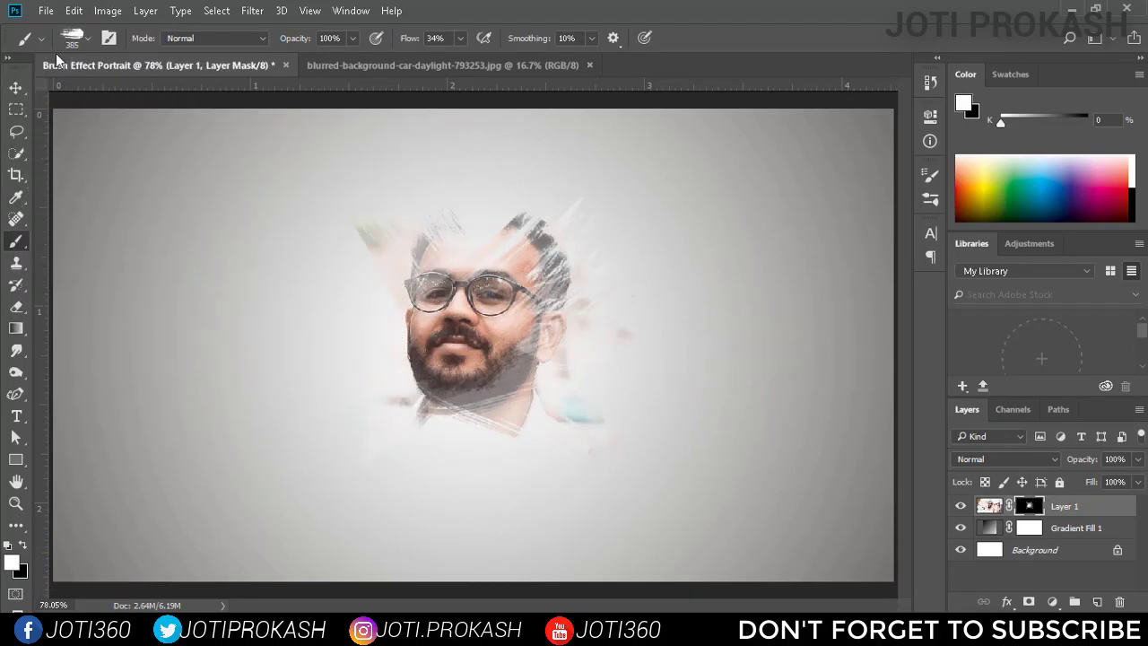
Step: Choose Painter 12 at 369 px and dab over the man's beard, collar and the area left of his face
left_click(89, 39)
scroll(106, 273, "down", 3)
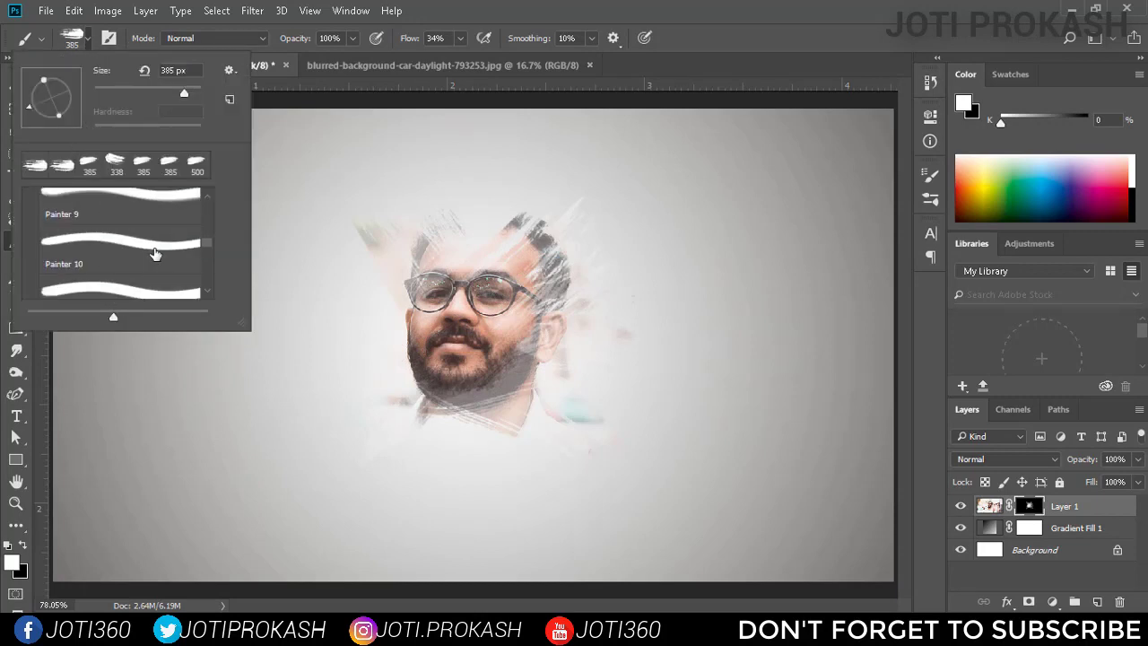
left_click(144, 254)
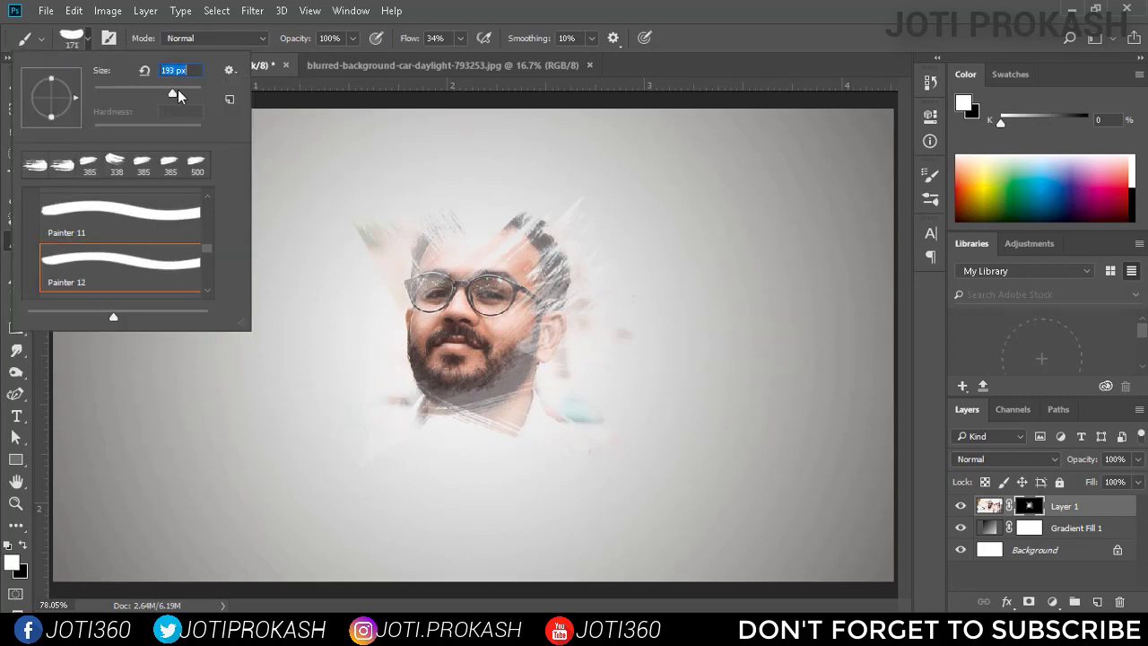
left_click_drag(182, 89, 185, 90)
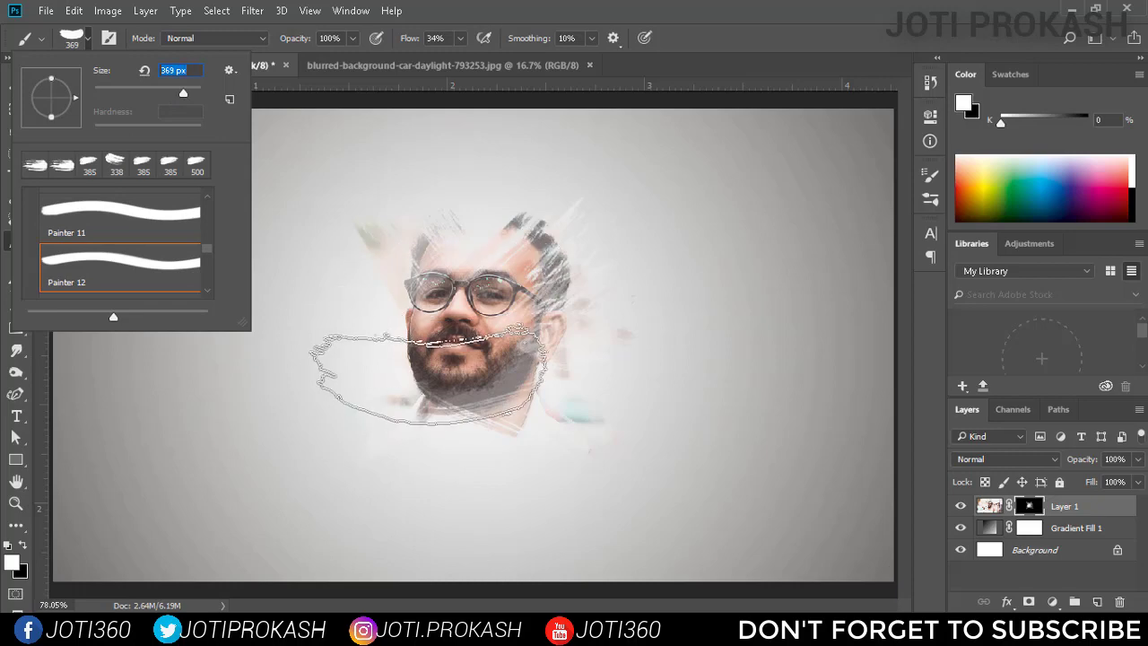
left_click(430, 365)
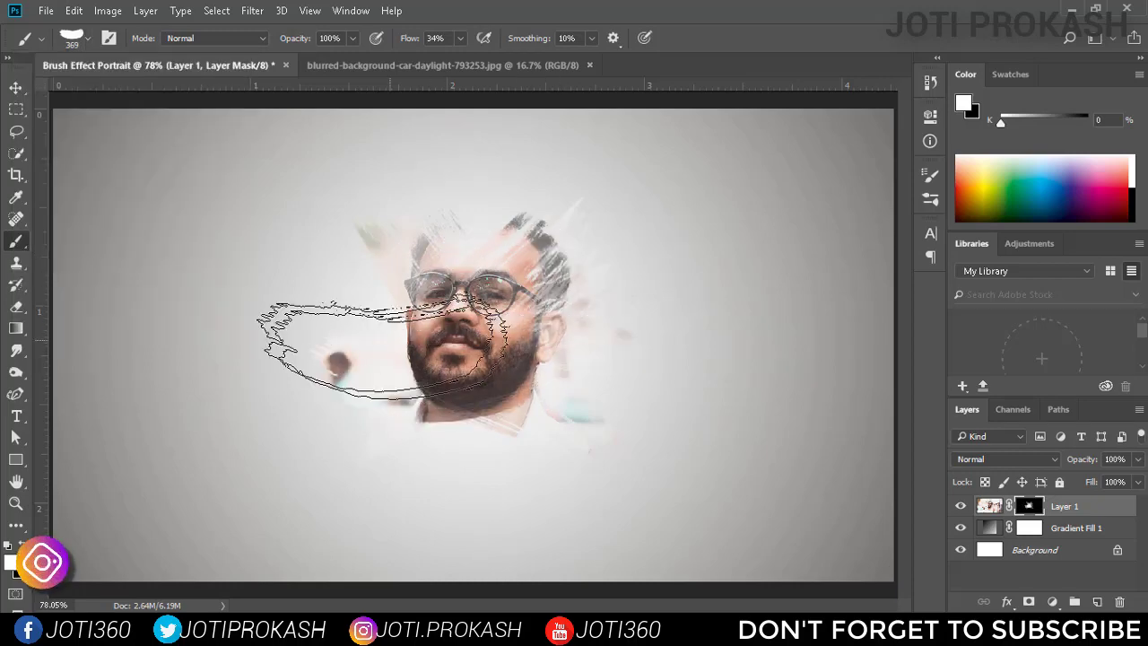
Step: Choose Painter 15 at 338 px, rotate its tip, and reveal more of the man's forehead, glasses and ear
left_click(88, 38)
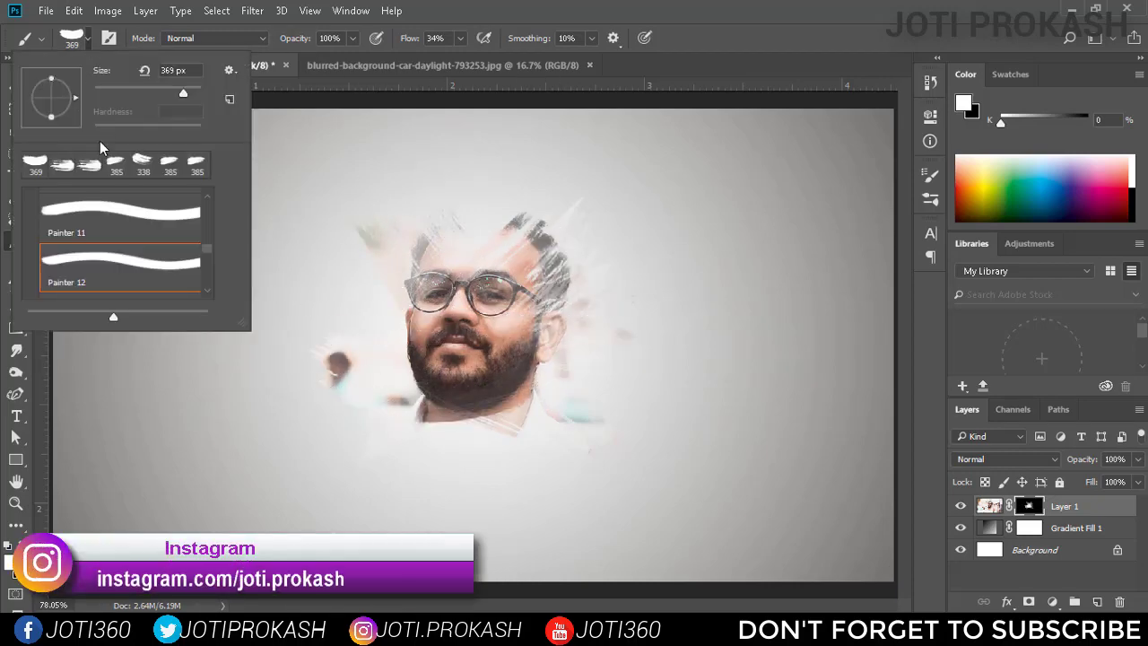
scroll(103, 245, "down", 3)
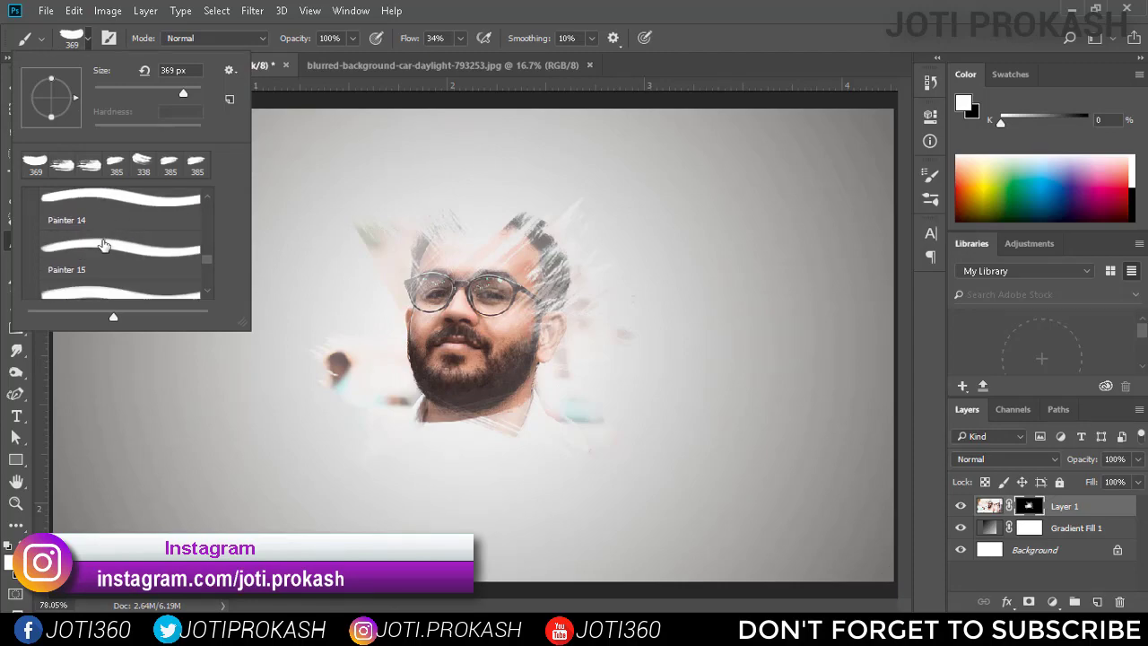
left_click(103, 238)
mouse_move(194, 93)
left_mouse_down()
mouse_move(150, 89)
mouse_move(184, 88)
left_mouse_up()
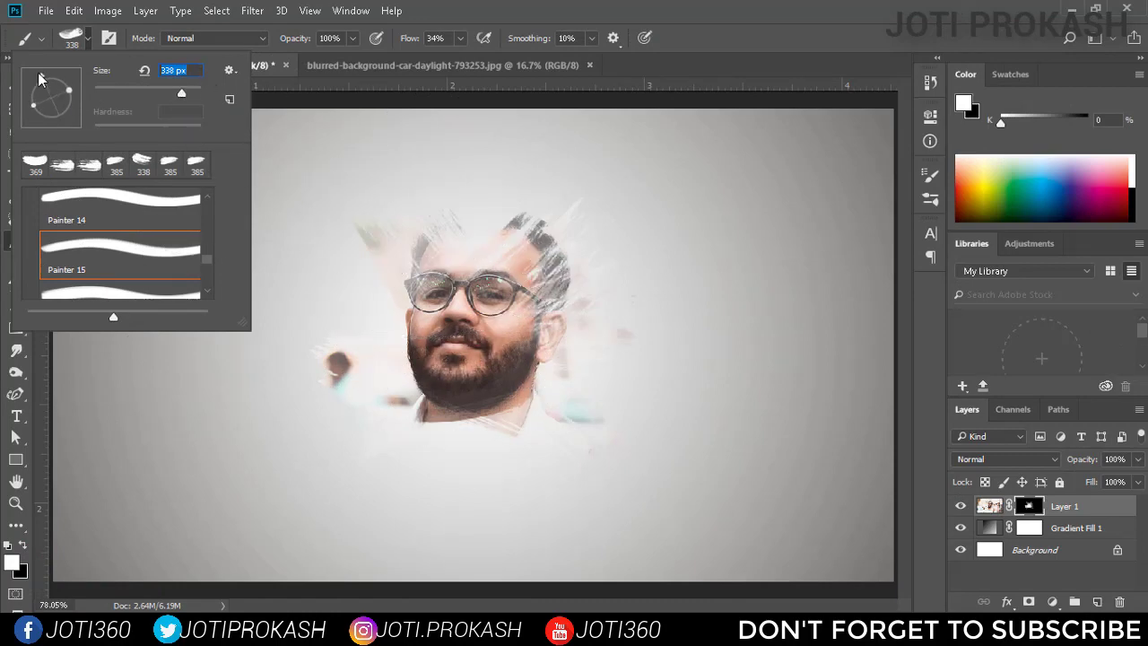
left_click_drag(452, 282, 456, 342)
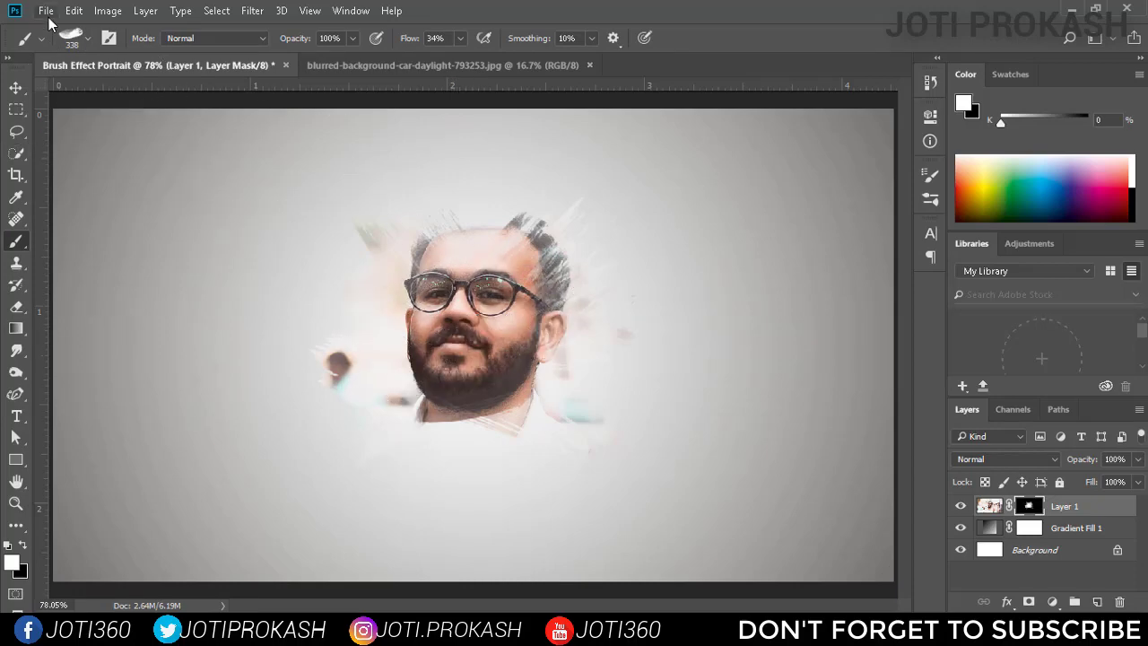
Step: Reuse the recent 385 px brush with its tip tilted slightly and dab at eye level to extend the strokes left of the face
left_click(88, 40)
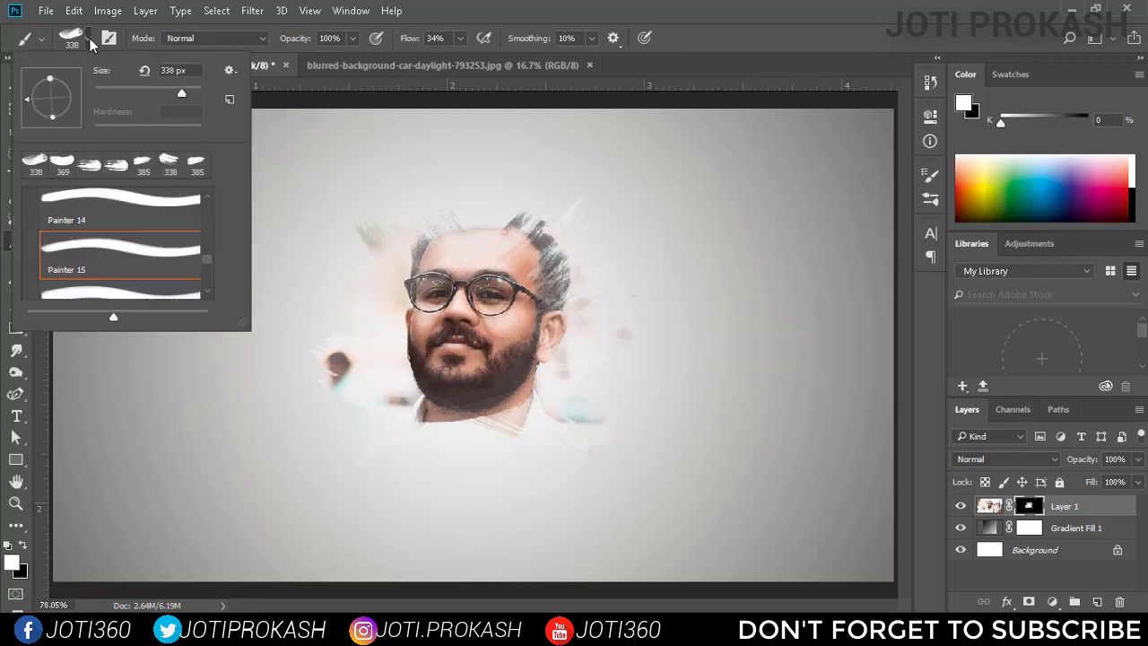
left_click(87, 166)
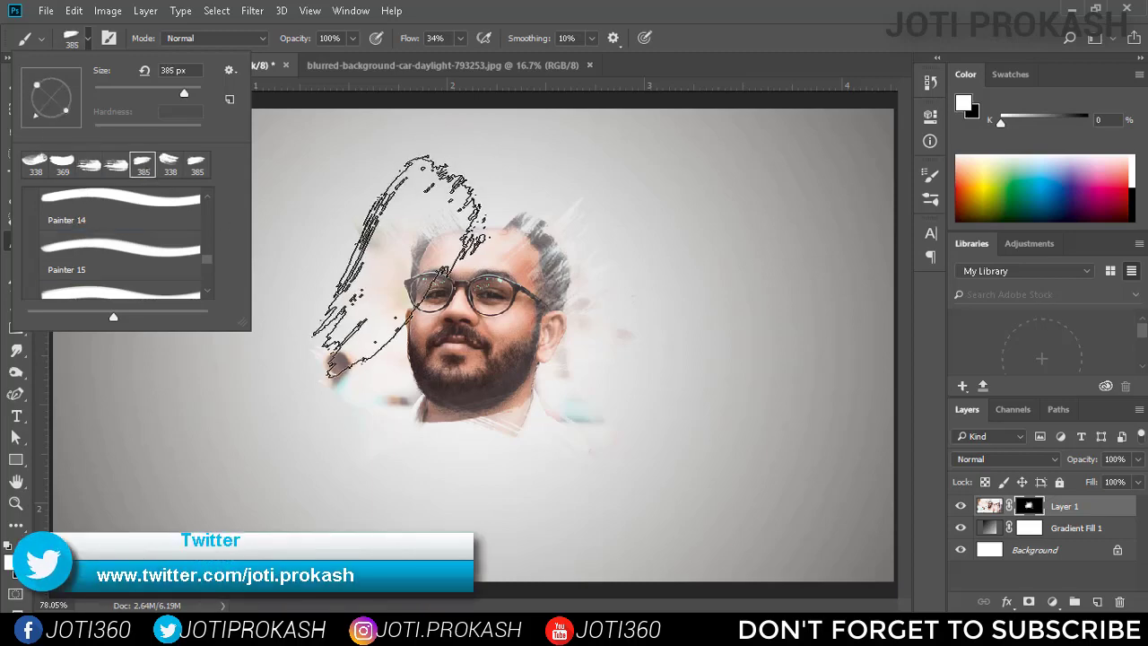
left_click_drag(38, 113, 33, 92)
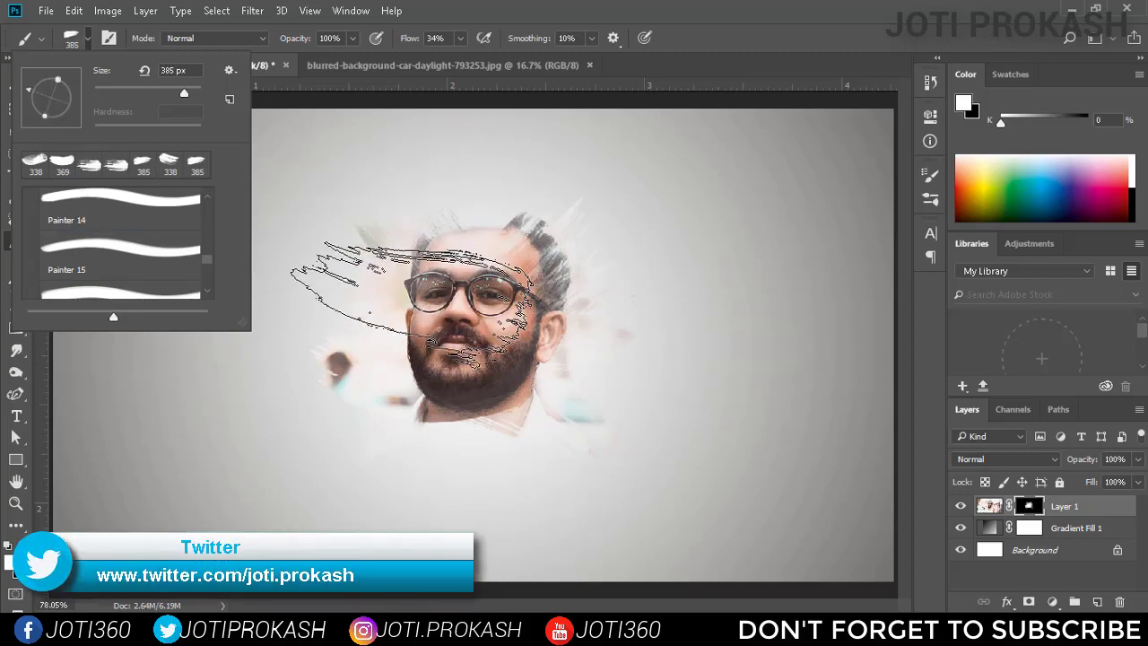
left_click(426, 287)
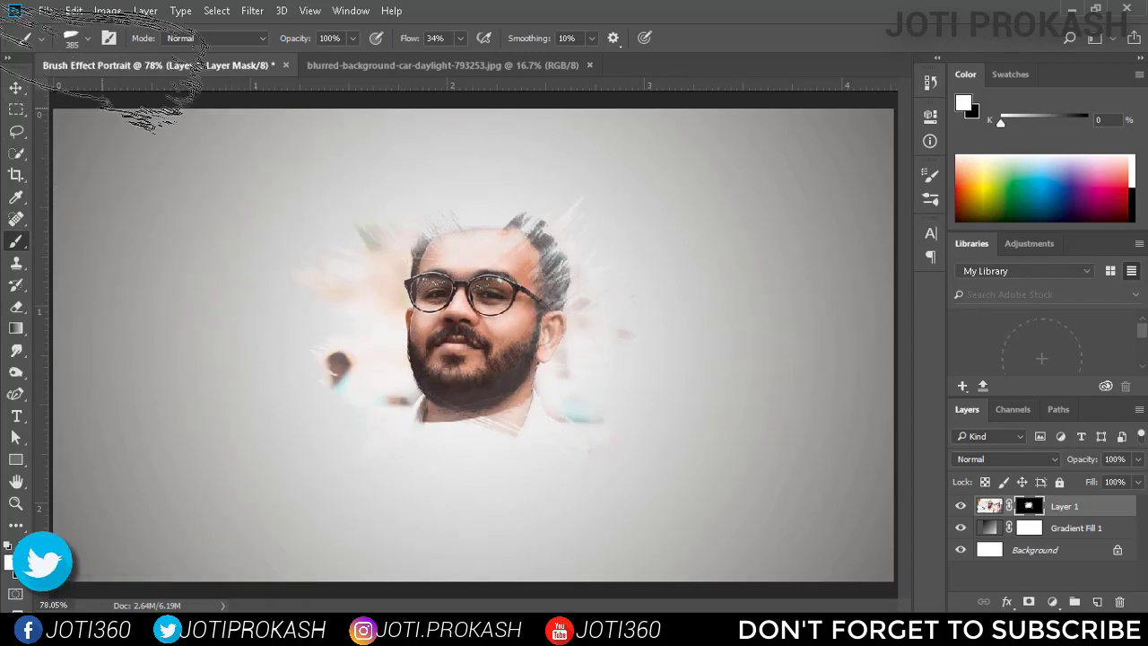
Step: Switch to the recent streaky 385 px brush and paint along the top of the man's head to reveal his hair
left_click(87, 38)
left_click(138, 171)
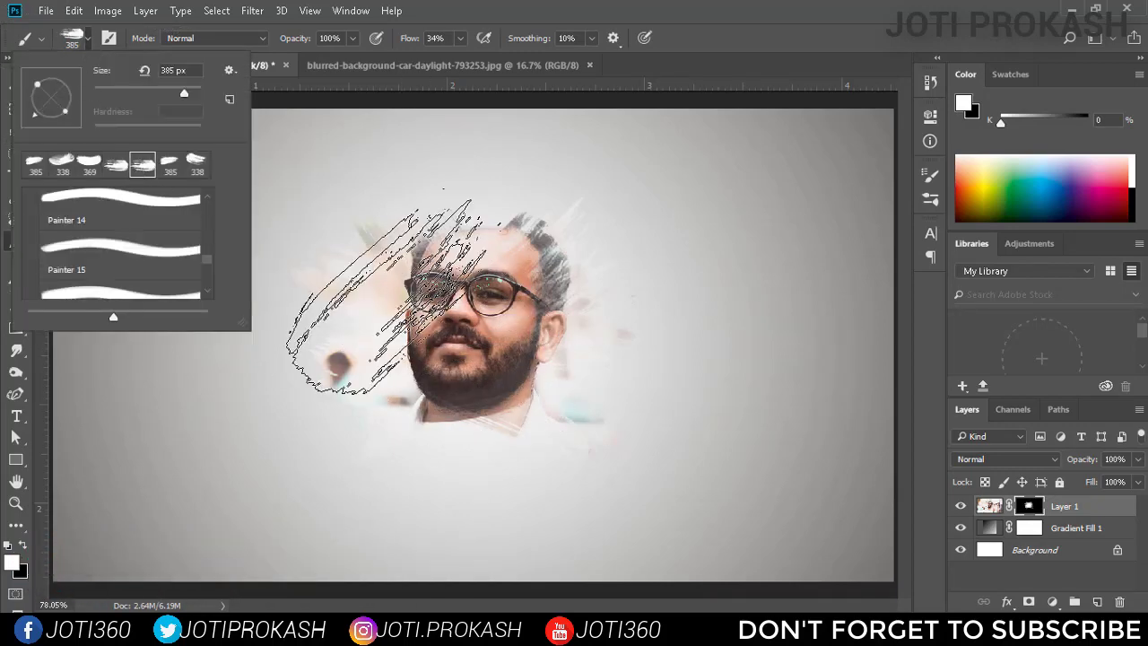
left_click(426, 305)
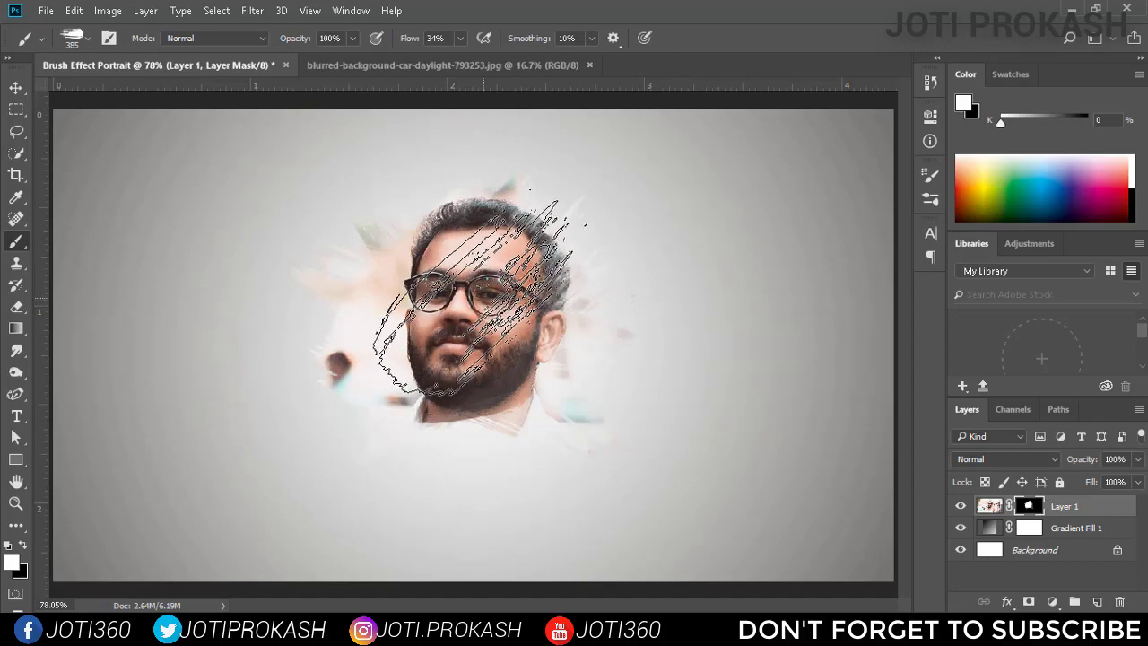
Step: Reveal the hair near the temple with the streaky 385 px brush, and extend the strokes upper-left of the face with the other recent 385 px brush
left_click(509, 285)
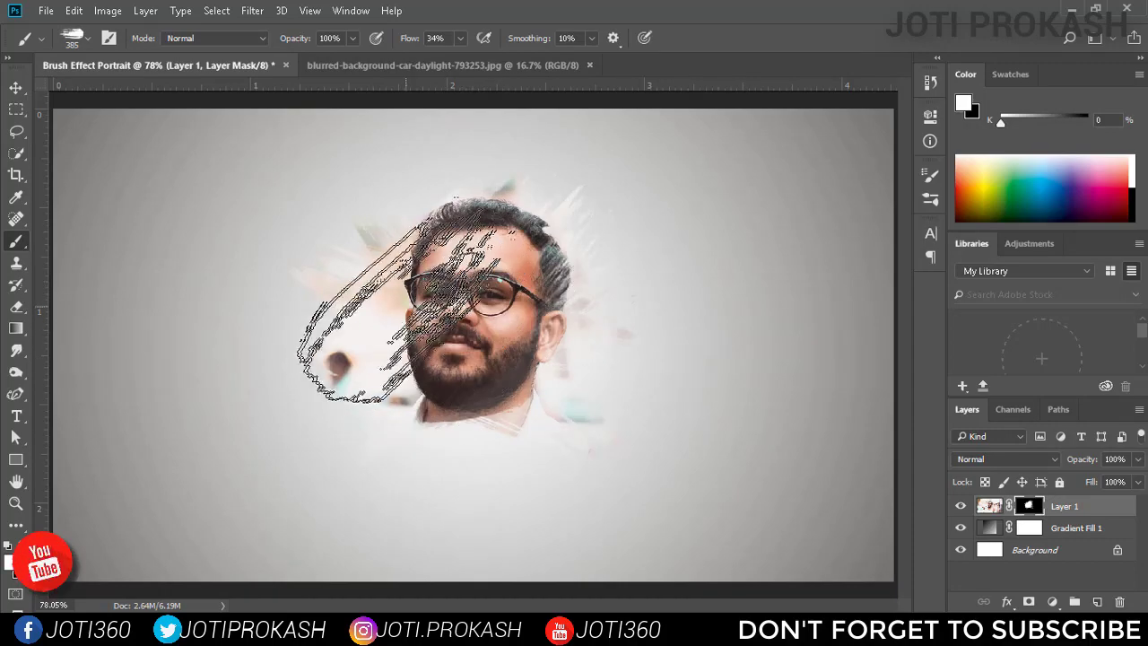
left_click(89, 38)
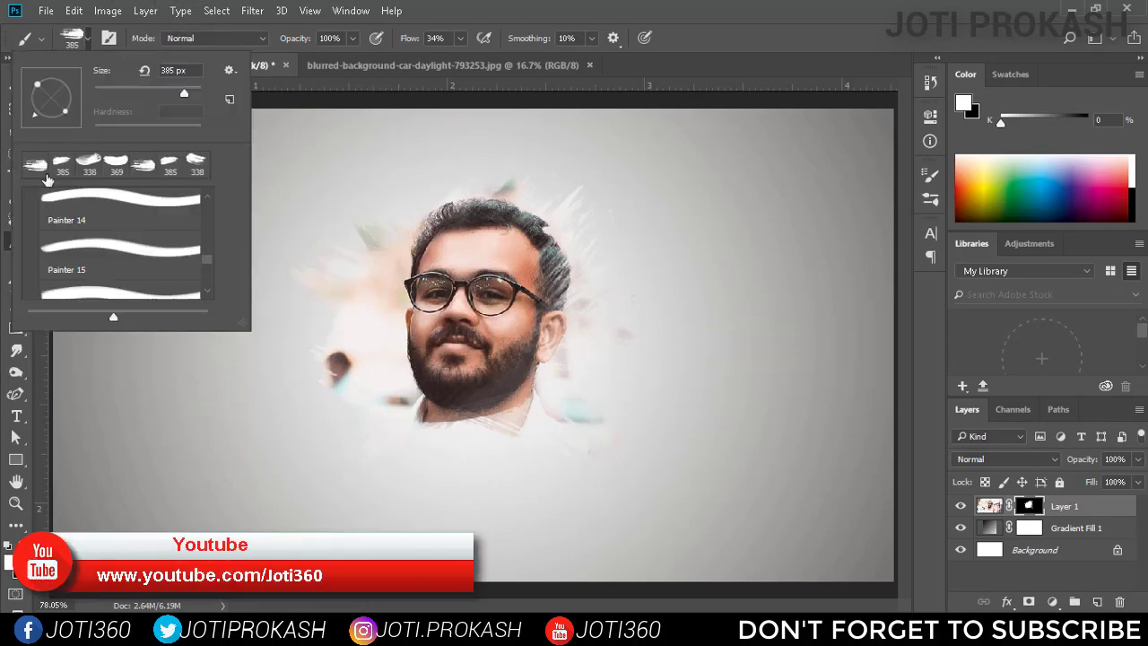
left_click(60, 164)
left_click(450, 255)
left_click(450, 254)
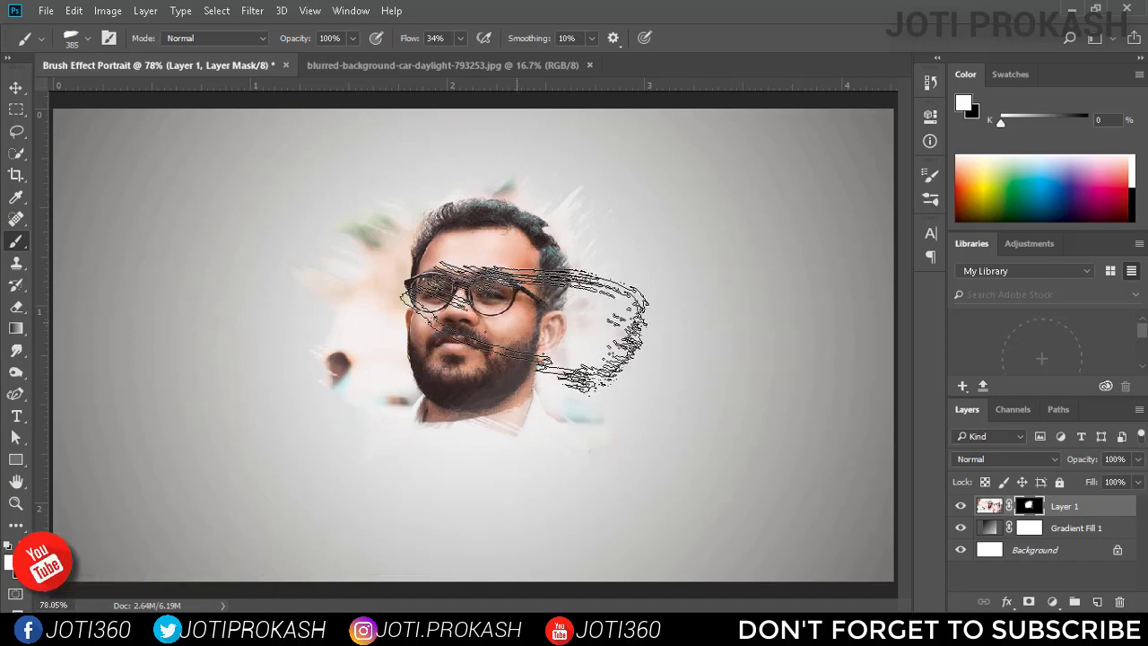
Step: Reuse the last 338 px brush in the recent brushes and dab below the beard to reveal the collar and shoulder at lower left
left_click(88, 41)
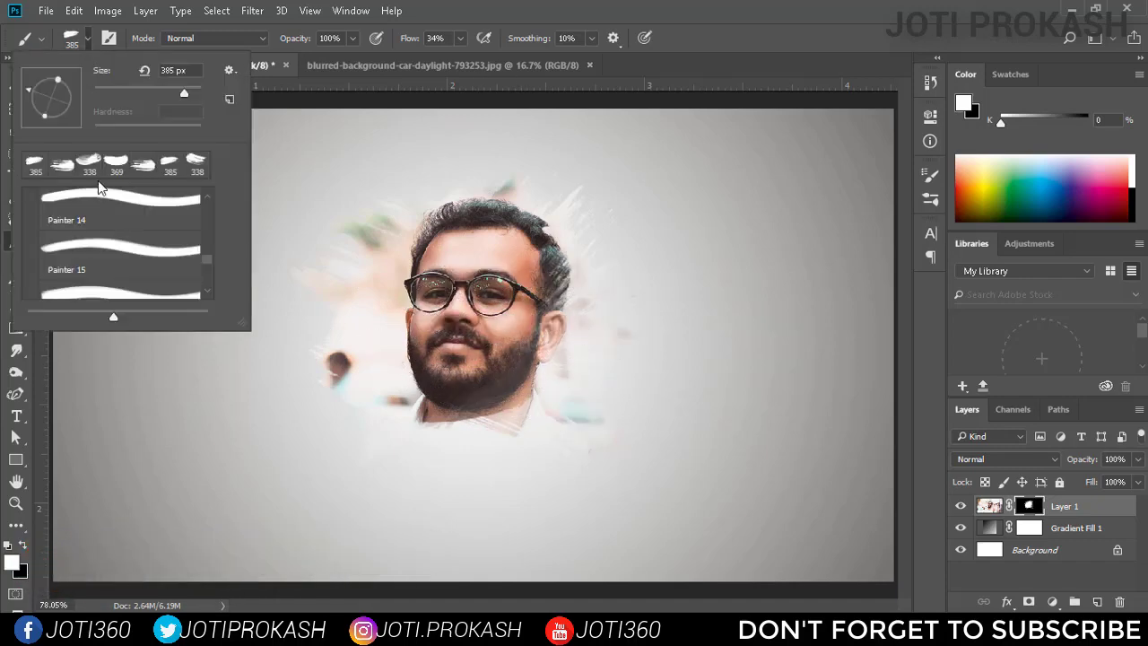
left_click(196, 165)
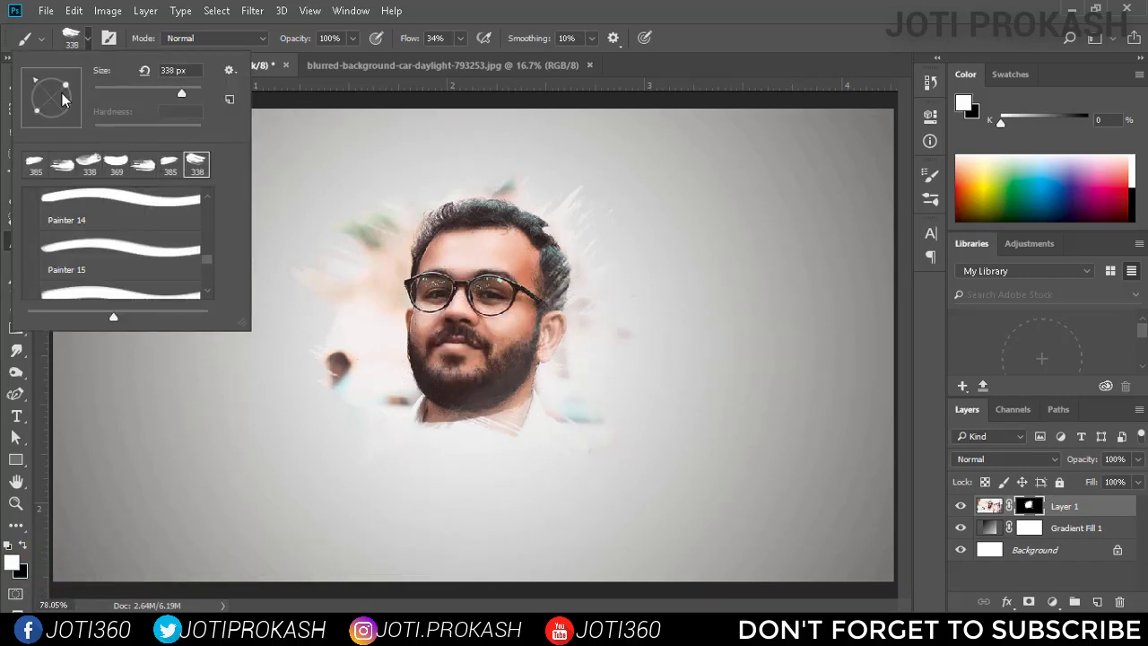
left_click(403, 393)
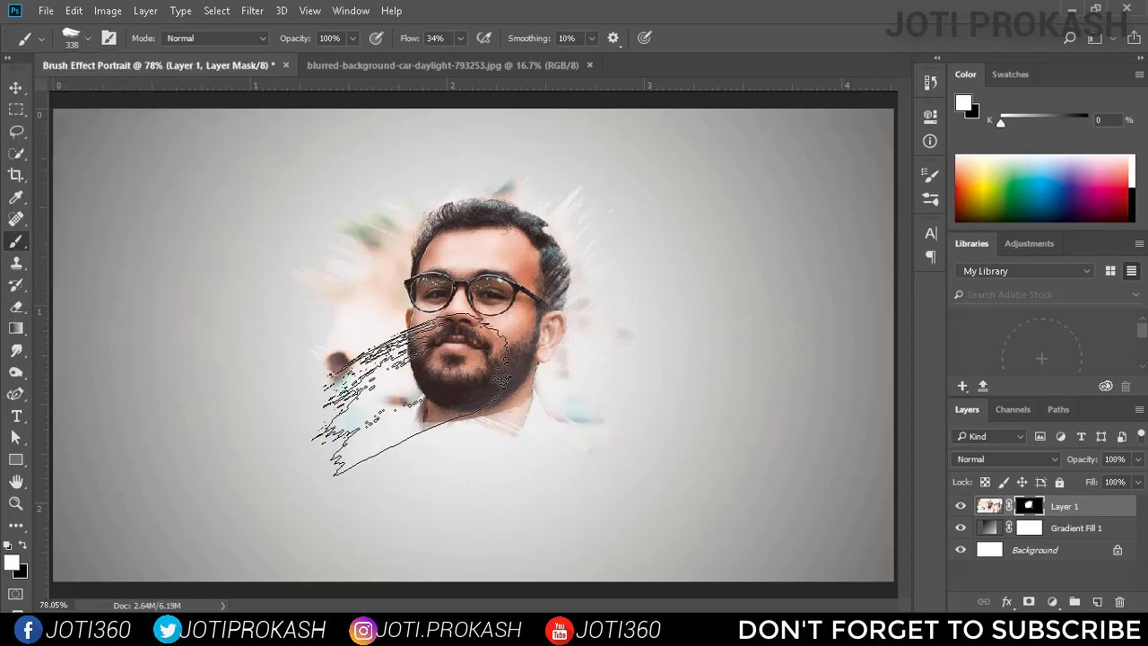
left_click(403, 393)
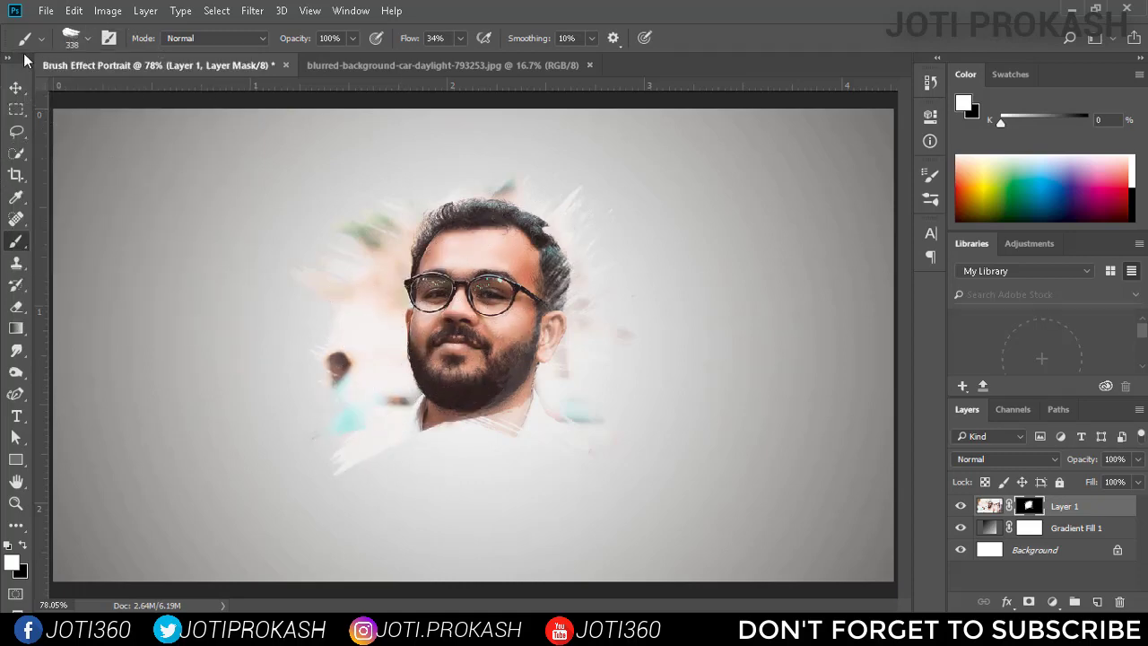
Step: Choose the Painter 1 brush from the 20 Painter Brushes 2 set and make the image of Layer 1 active
left_click(17, 87)
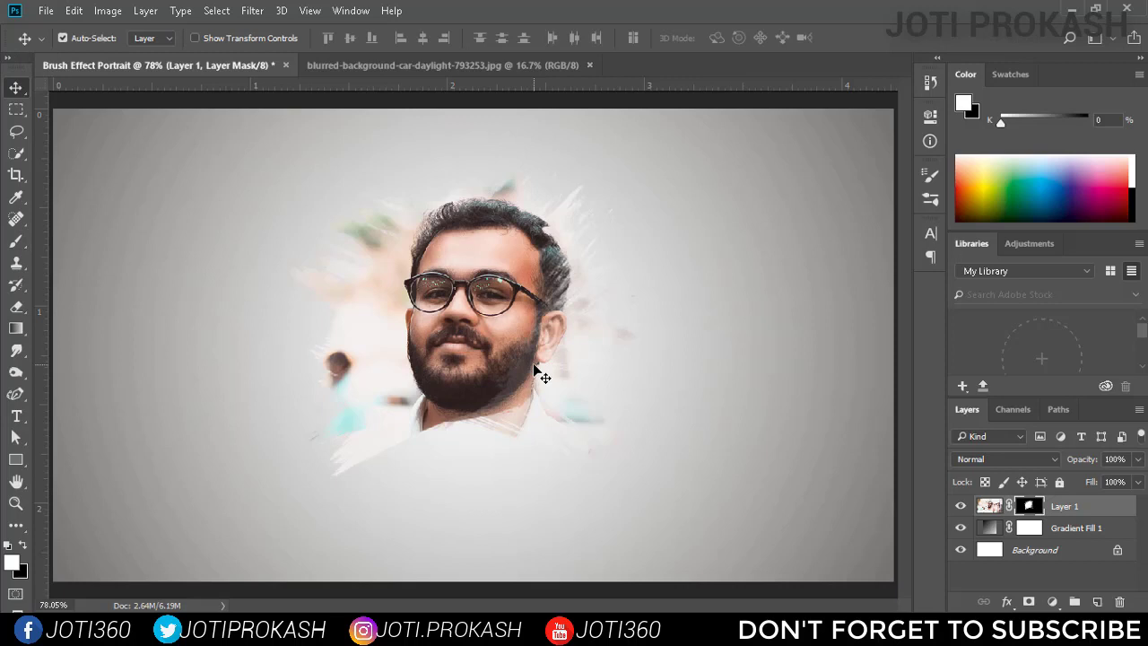
key("alt+bracketleft")
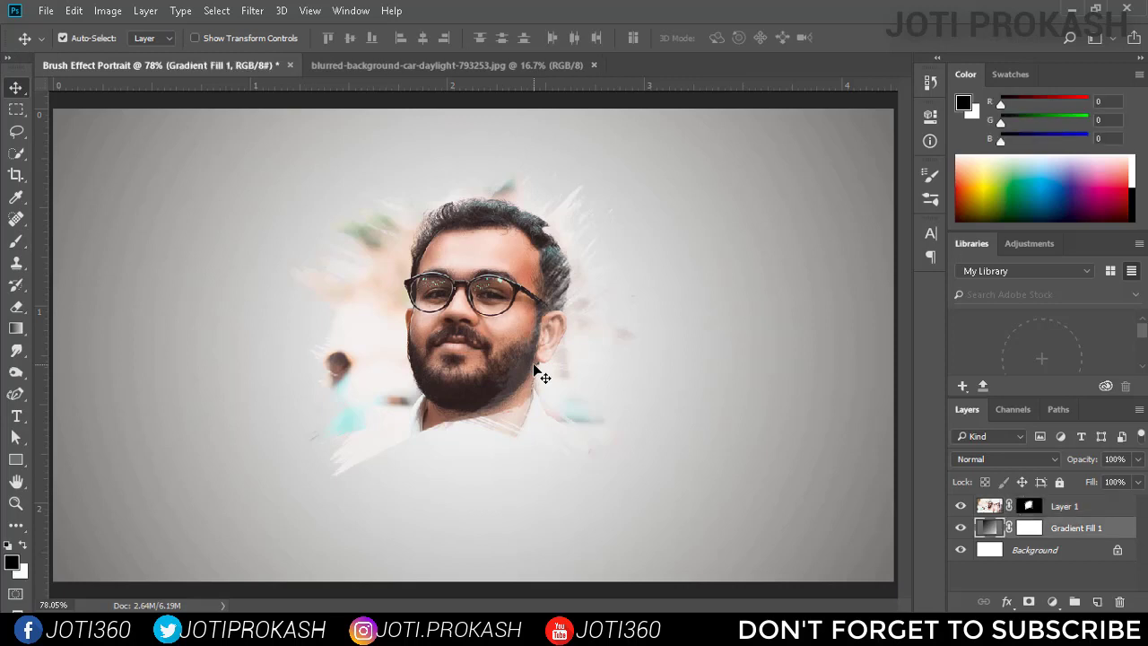
left_click(17, 241)
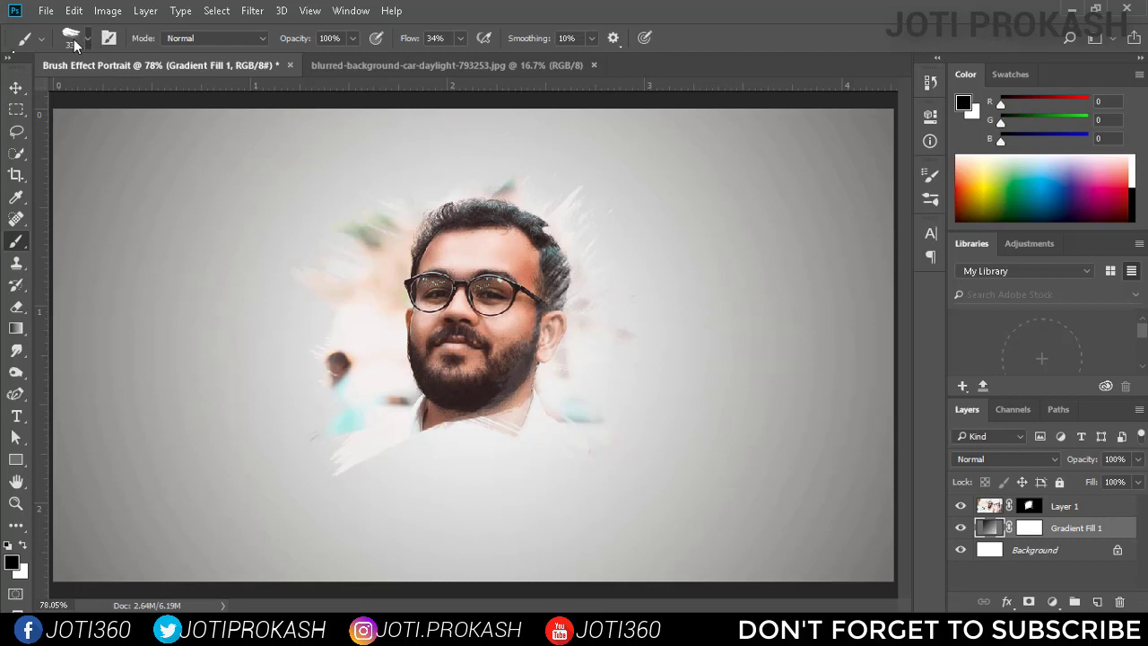
left_click(73, 39)
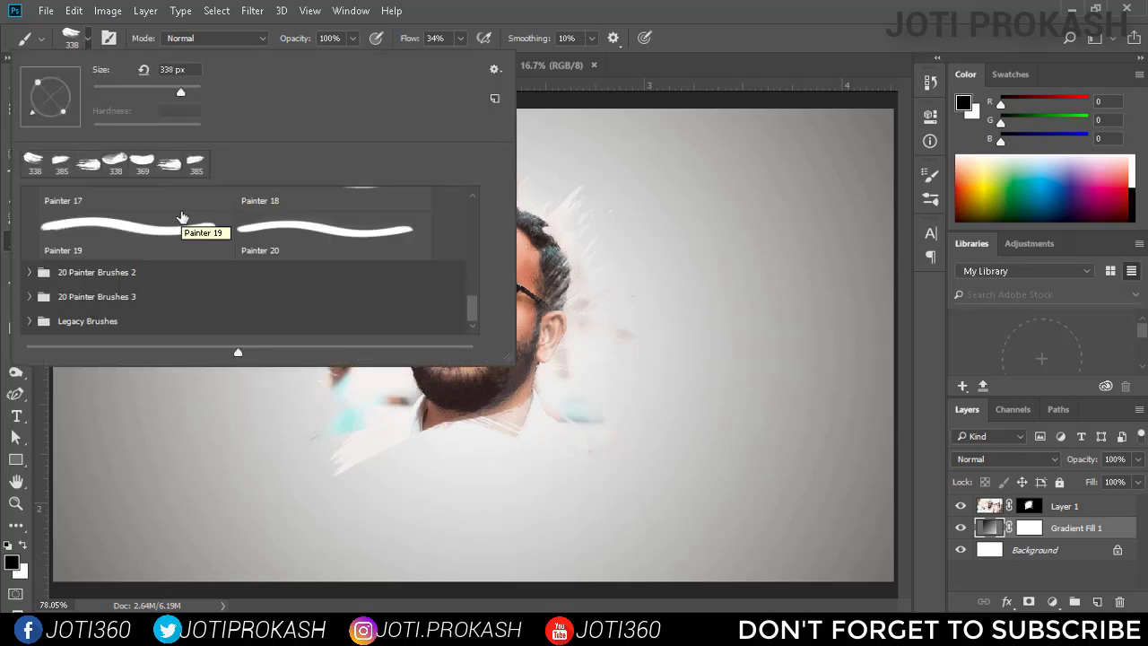
mouse_move(505, 359)
left_mouse_down()
mouse_move(371, 333)
mouse_move(296, 365)
left_mouse_up()
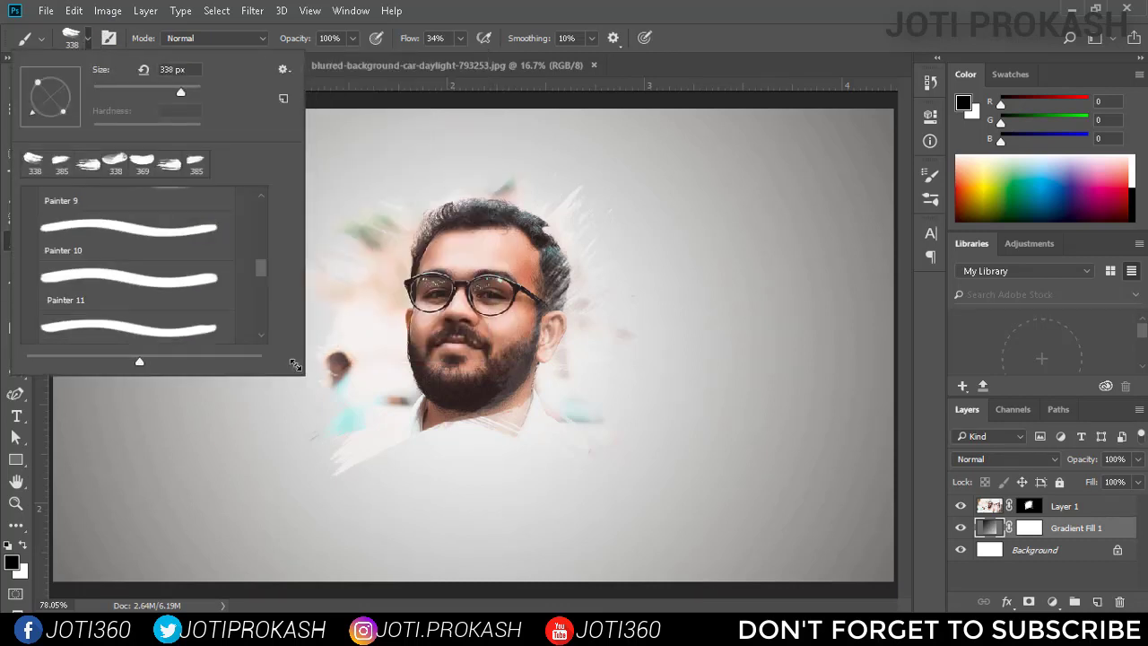
scroll(248, 265, "up", 10)
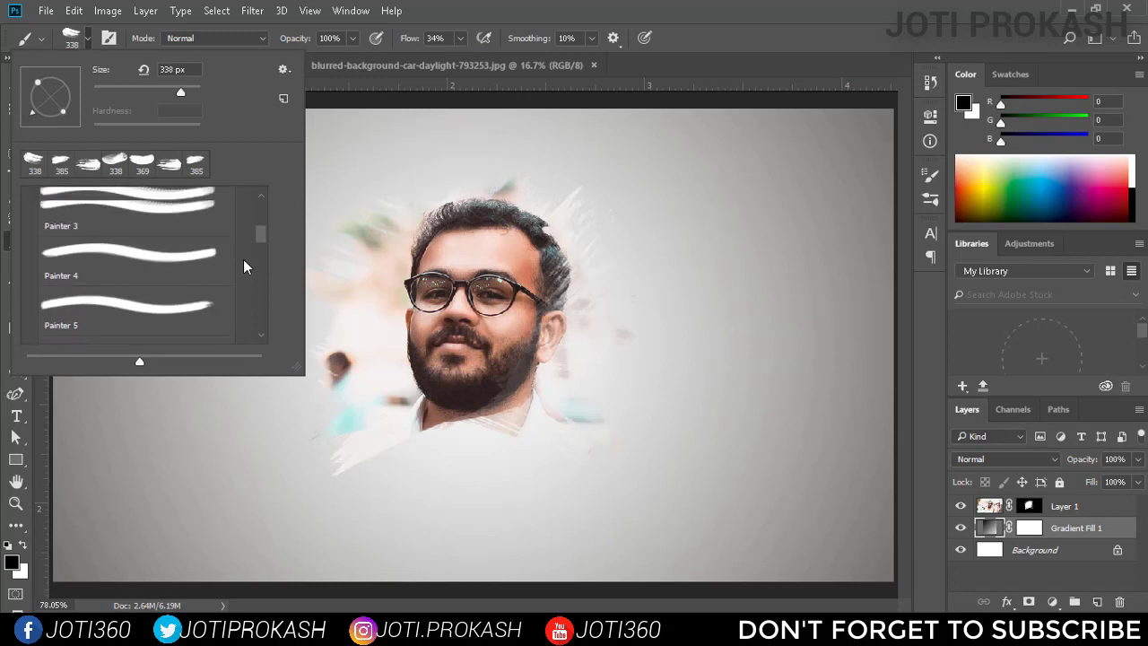
left_click(29, 264)
left_click(27, 287)
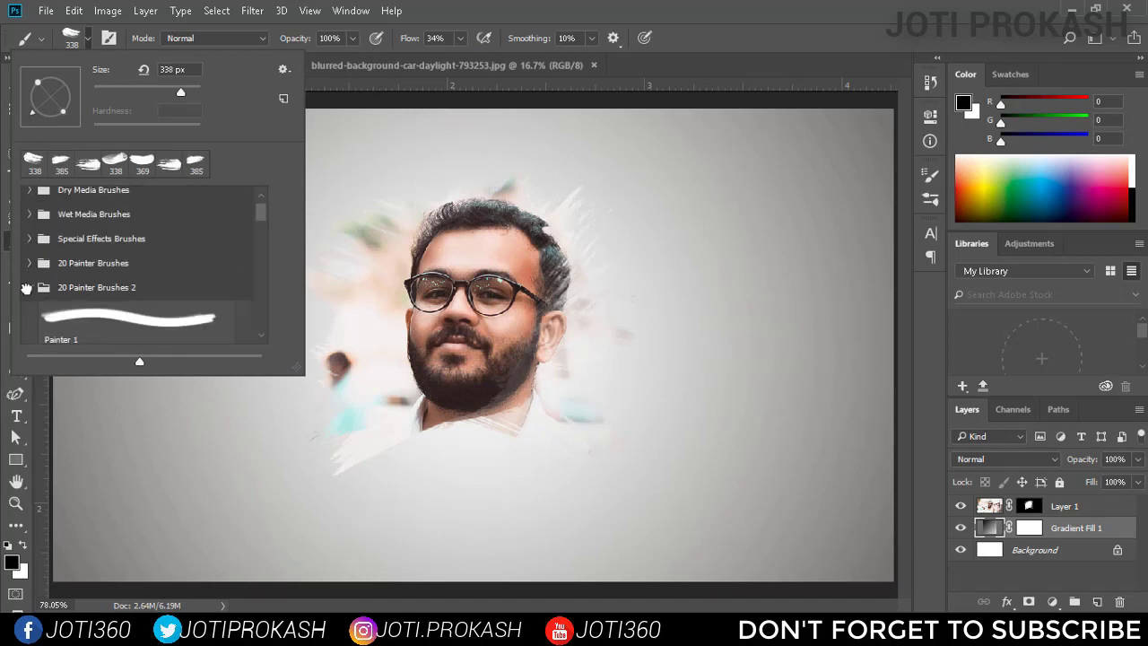
scroll(147, 296, "down", 1)
left_click(147, 288)
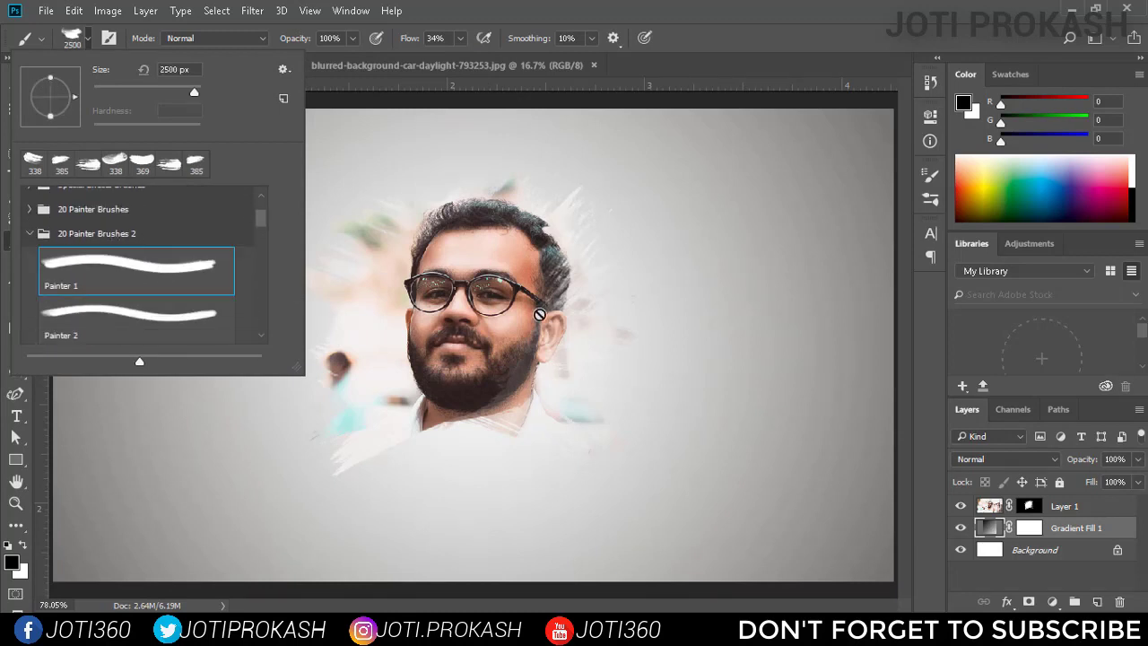
left_click(761, 33)
left_click(1064, 507)
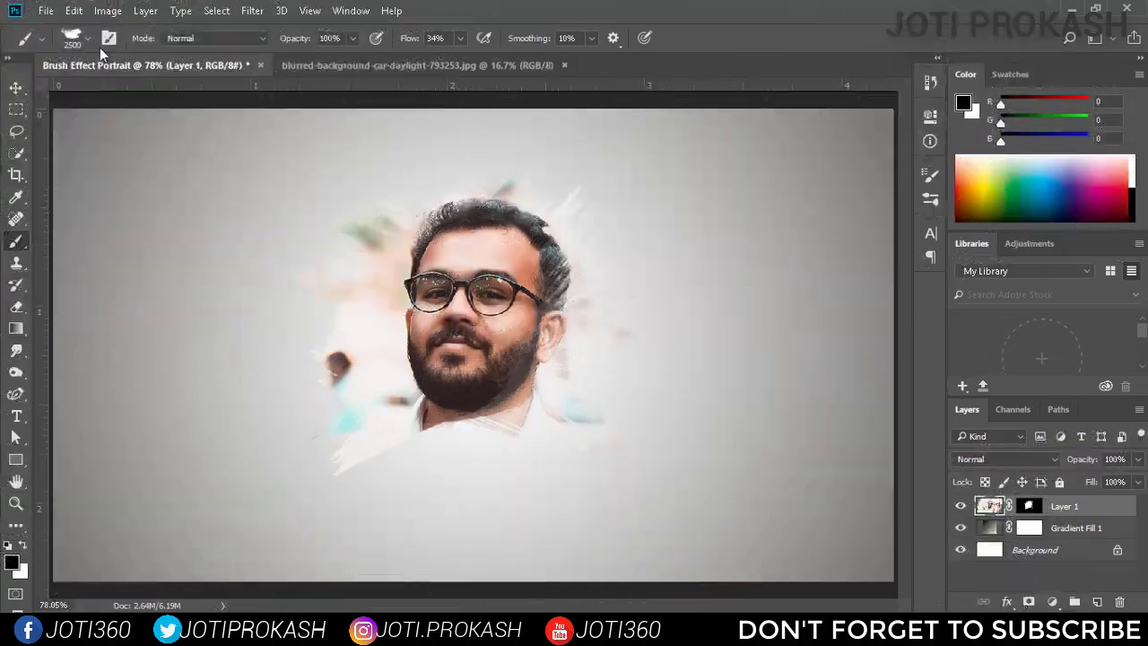
Step: Try a black dab beside the beard and collar with Painter 1 at 369 px, and undo it
left_click(88, 39)
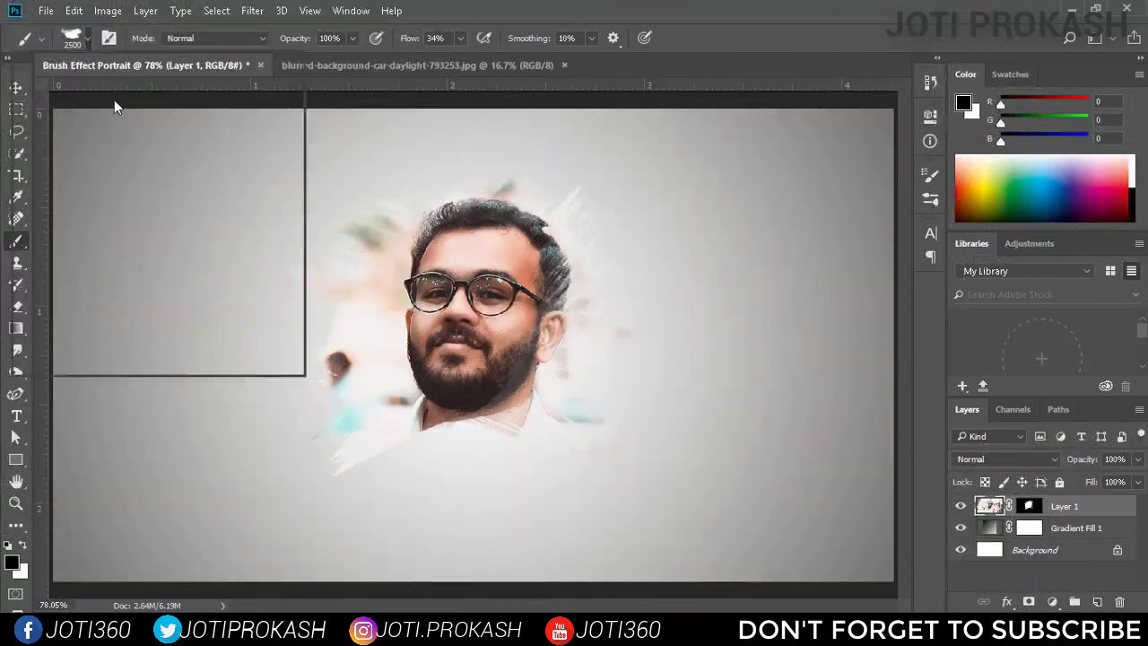
left_click_drag(175, 88, 167, 86)
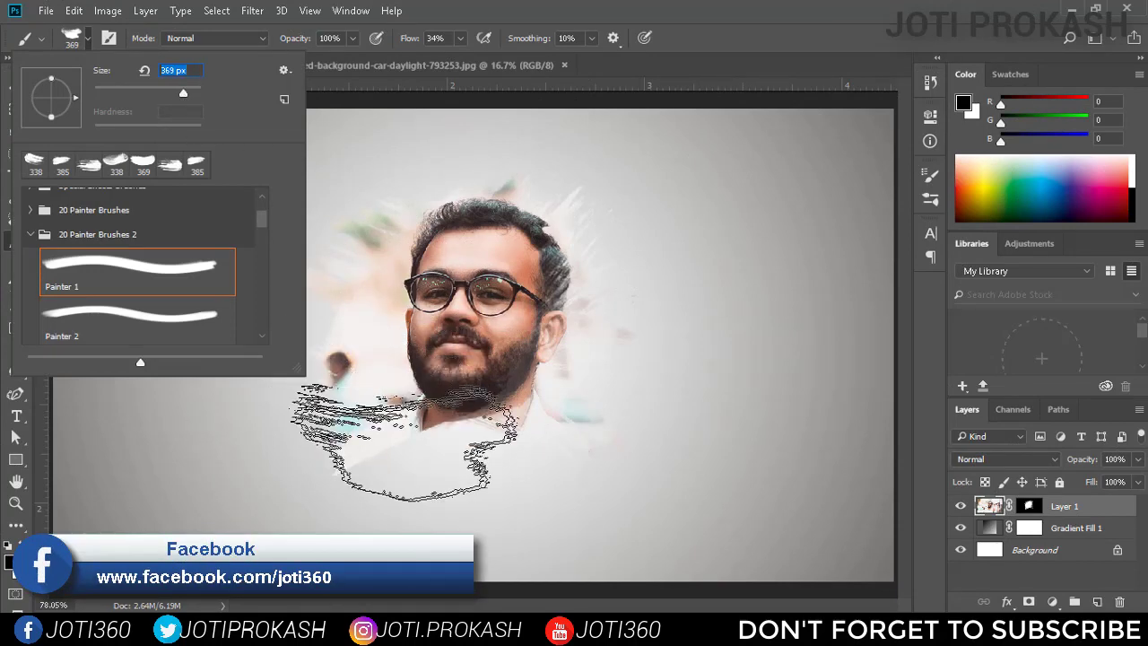
left_click(451, 409)
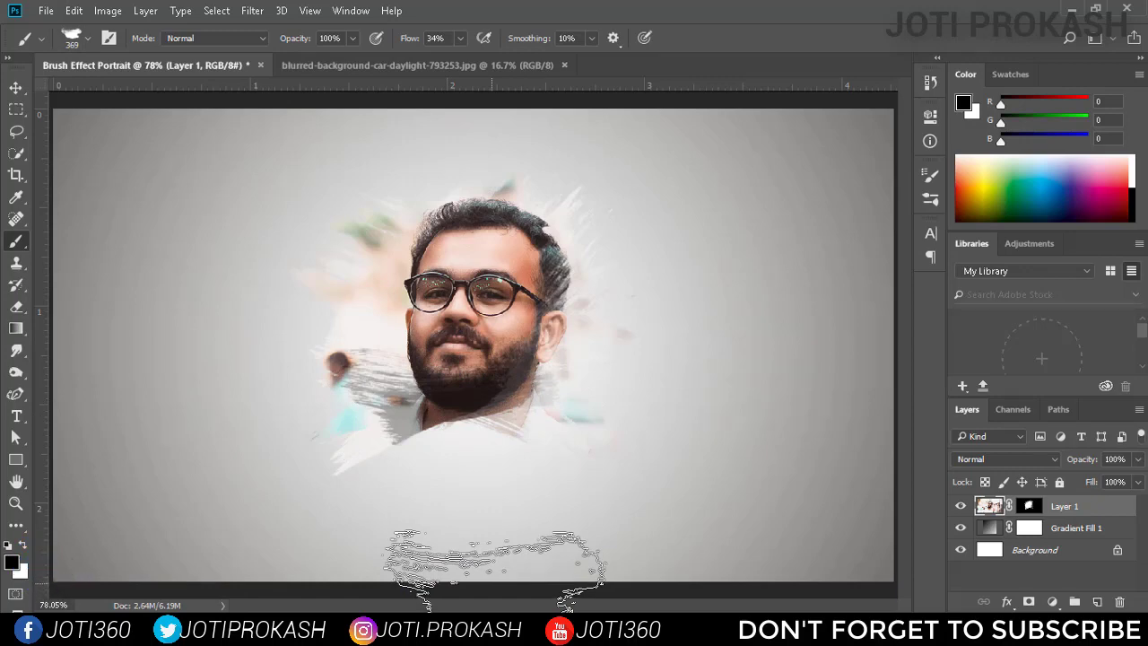
key("ctrl+z")
Step: Choose Painter 3 from 20 Painter Brushes 2 at 228 px and try a black dab over the neck and collar
left_click(92, 41)
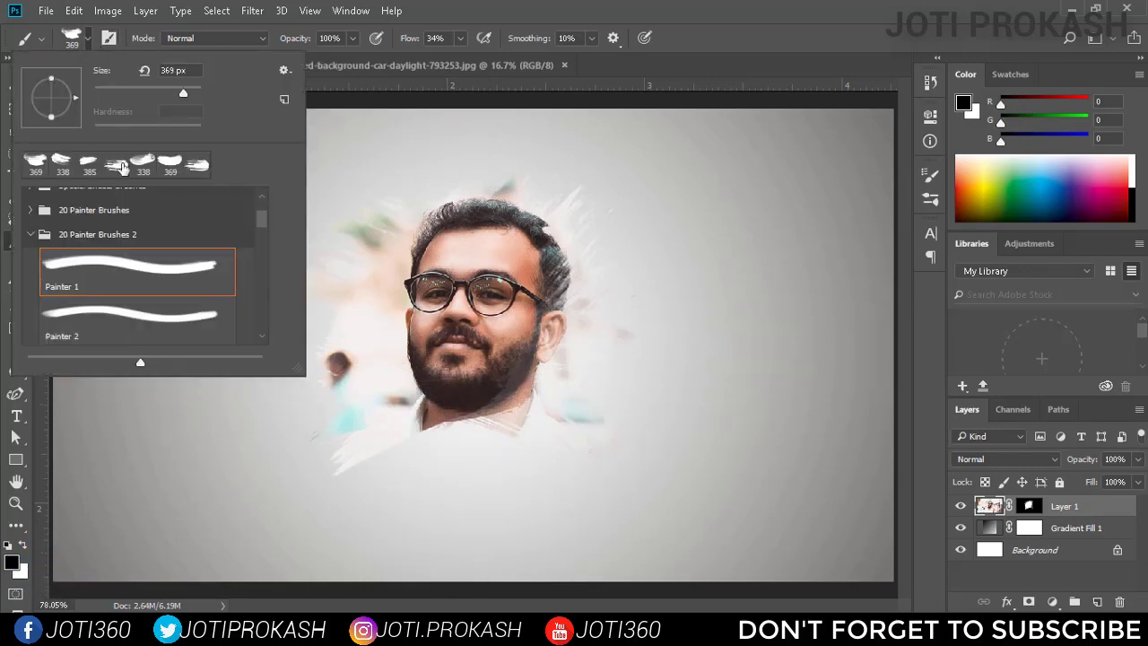
scroll(162, 243, "down", 2)
left_click(159, 264)
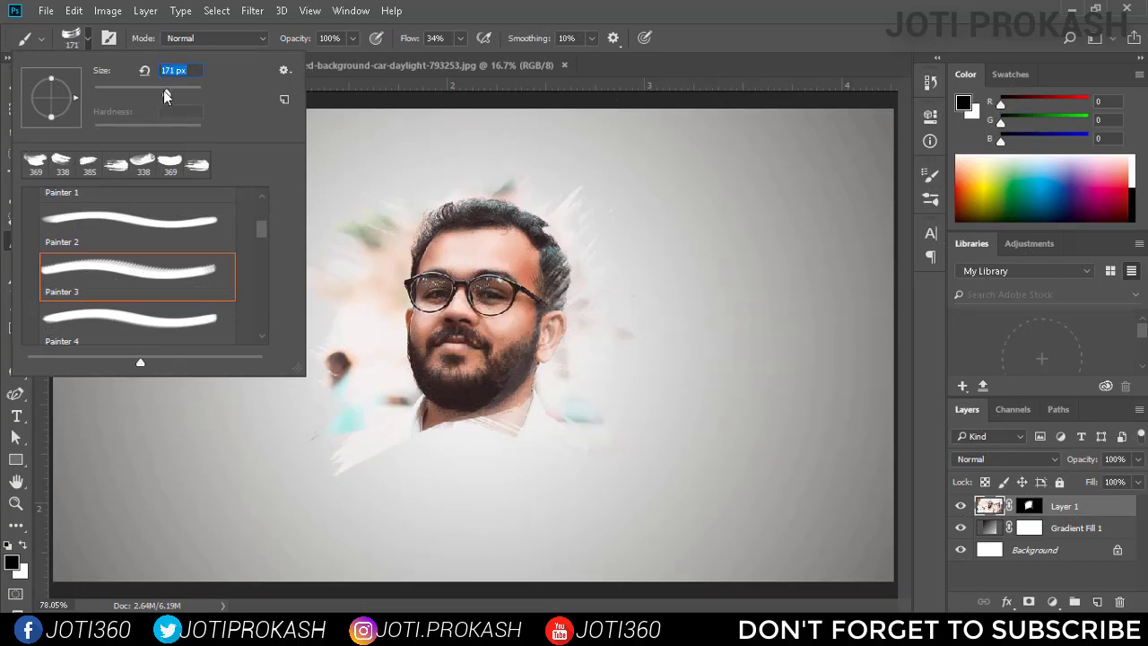
left_click_drag(175, 91, 176, 93)
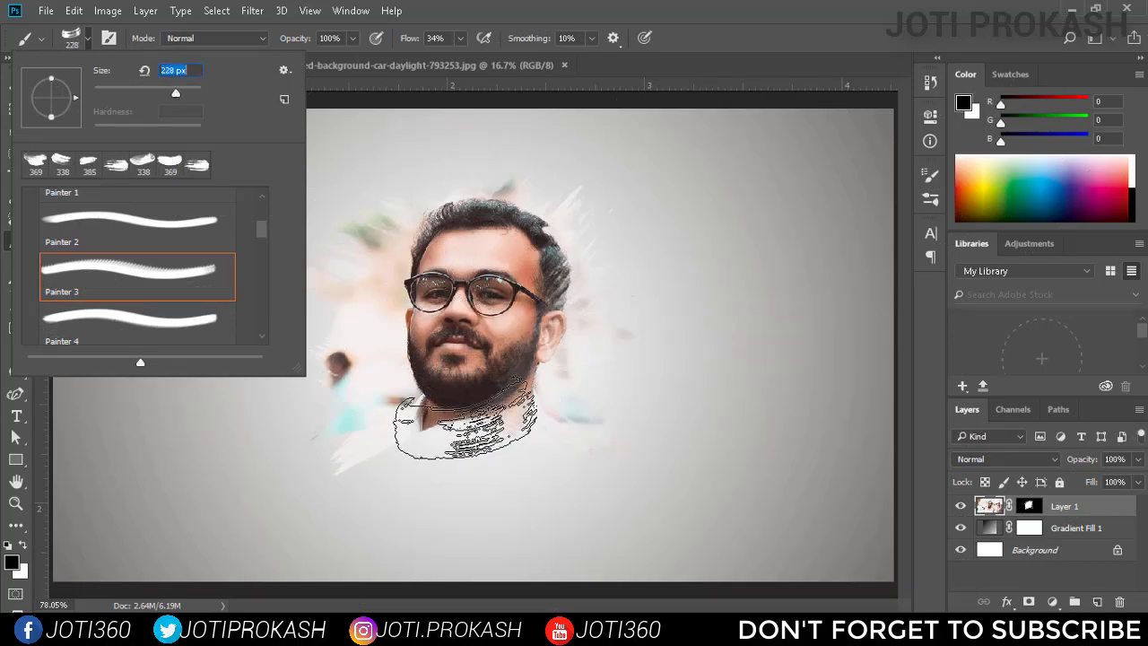
left_click(473, 412)
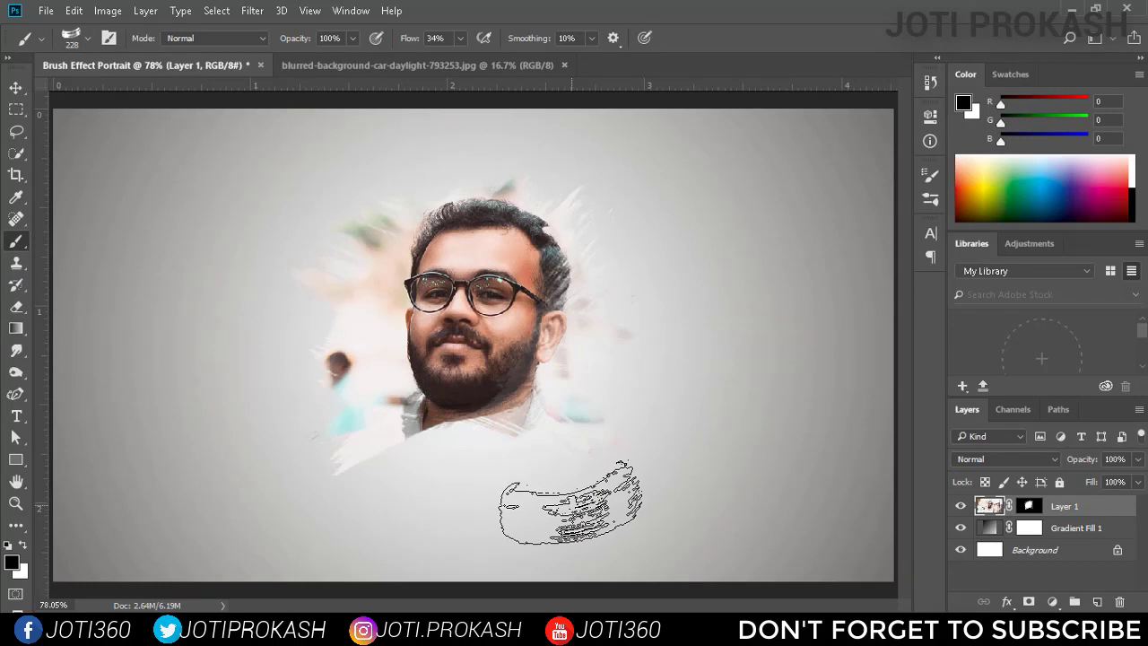
Step: Rotate the Painter 3 tip, enlarge it to 417 px, and try black strokes across the forehead and the area around the hair
left_click(83, 38)
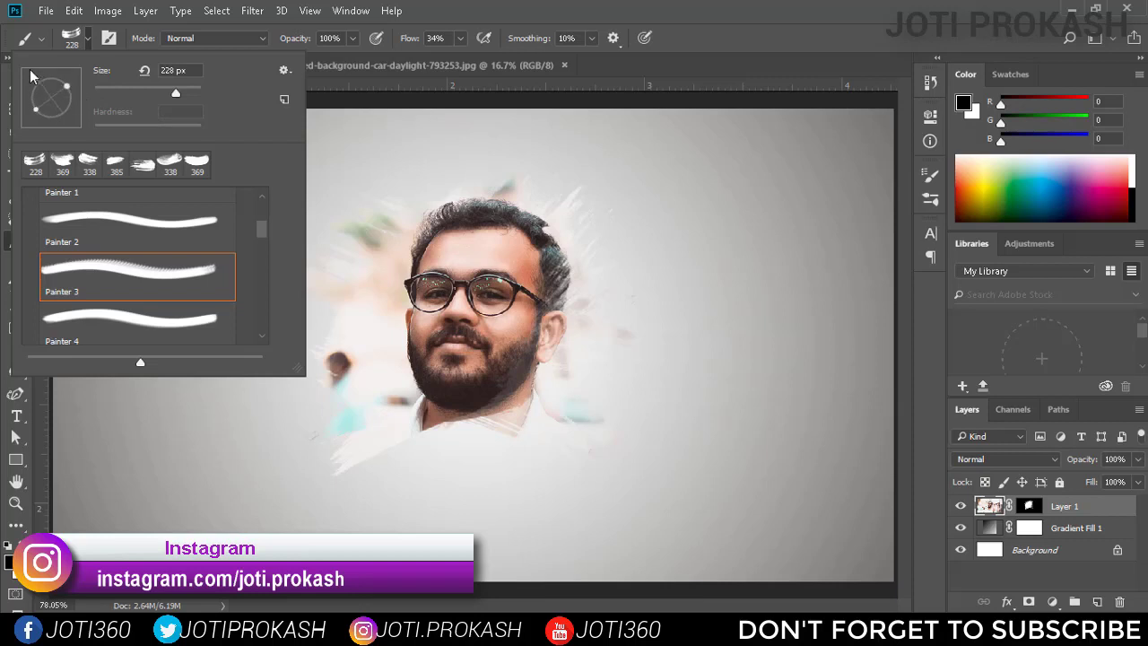
left_click_drag(35, 76, 28, 93)
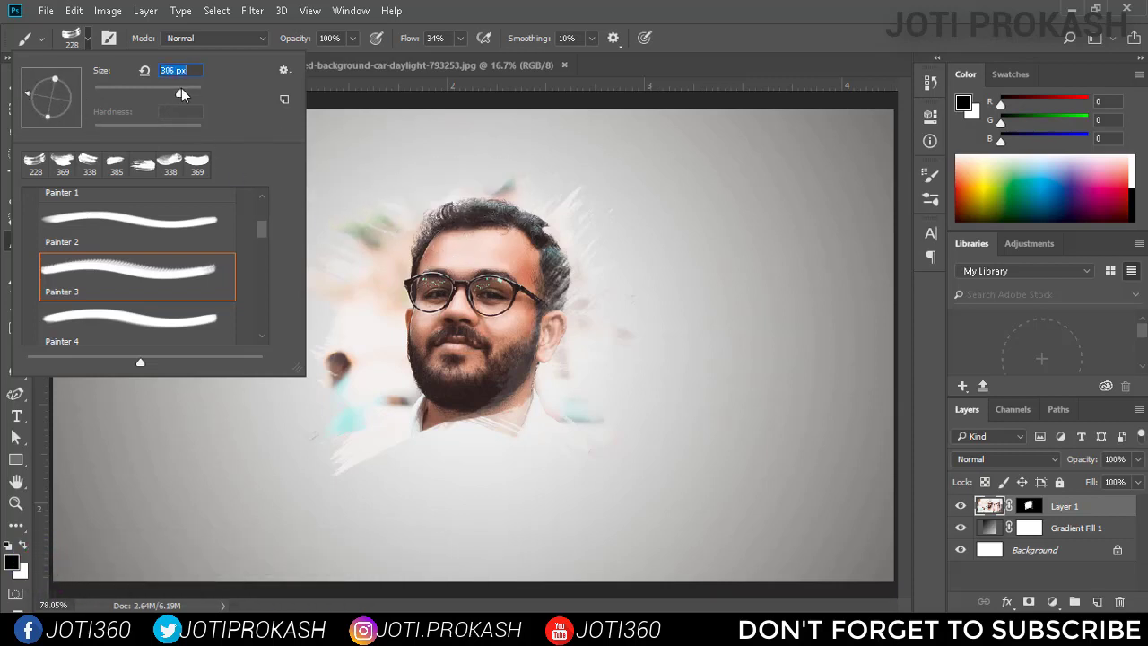
left_click_drag(186, 88, 188, 89)
key("Return")
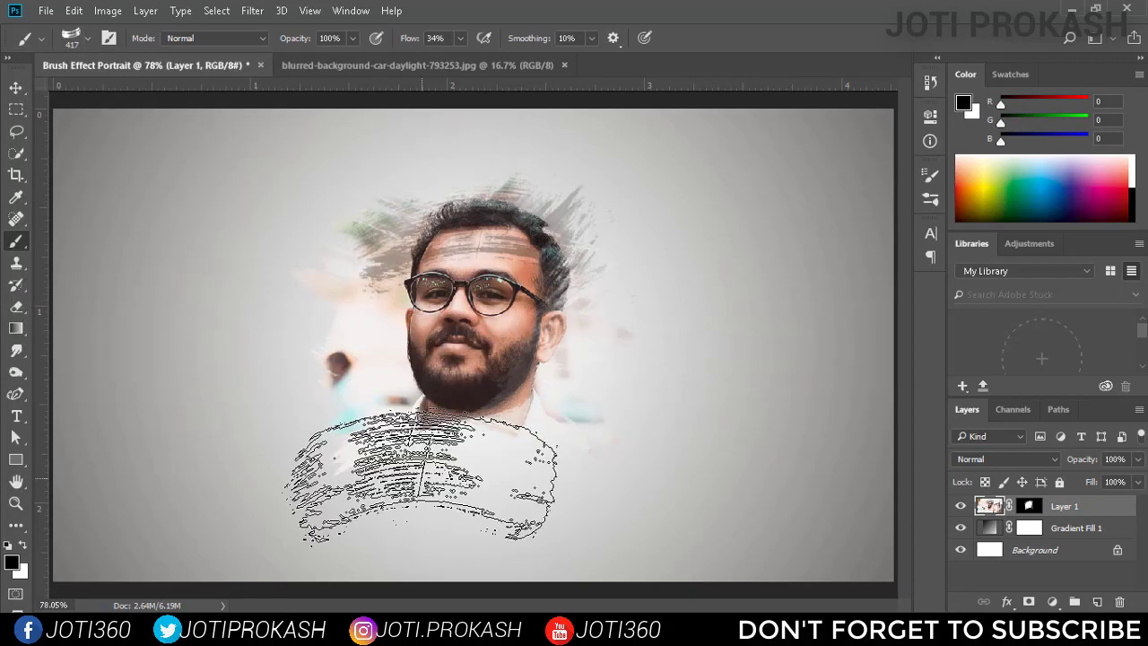
left_click(422, 479)
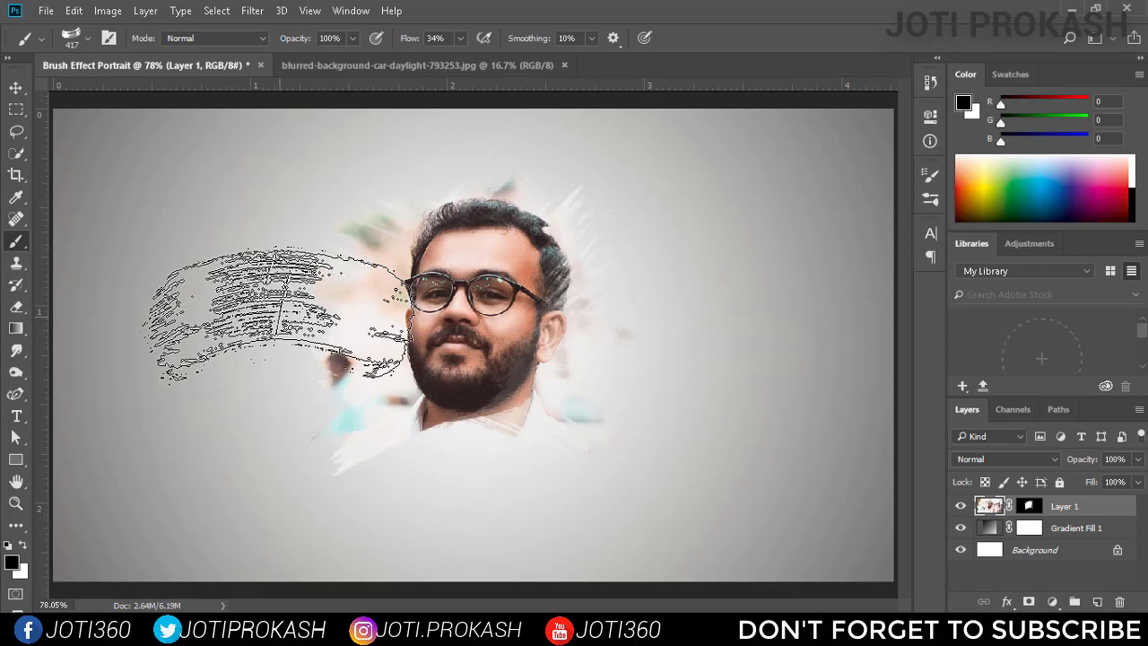
Step: Reduce Painter 3 to 228 px, rotate its tip diagonally, and paint black streaks over the photo area upper-left of the man's head
left_click(88, 39)
left_click_drag(174, 89, 162, 89)
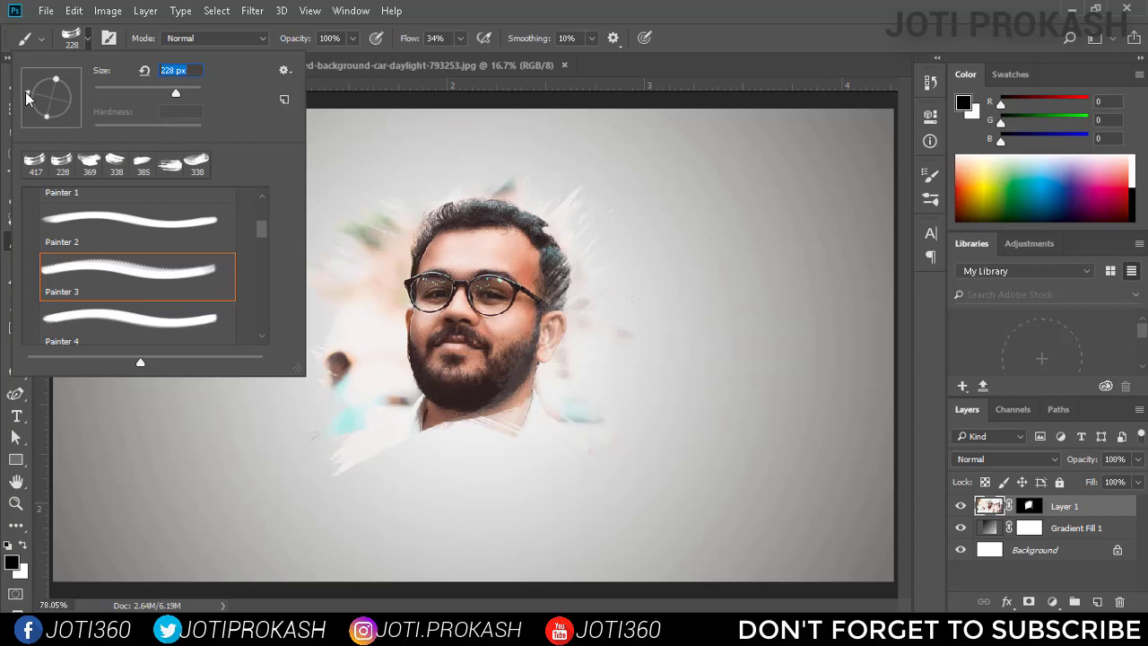
left_click_drag(27, 97, 33, 113)
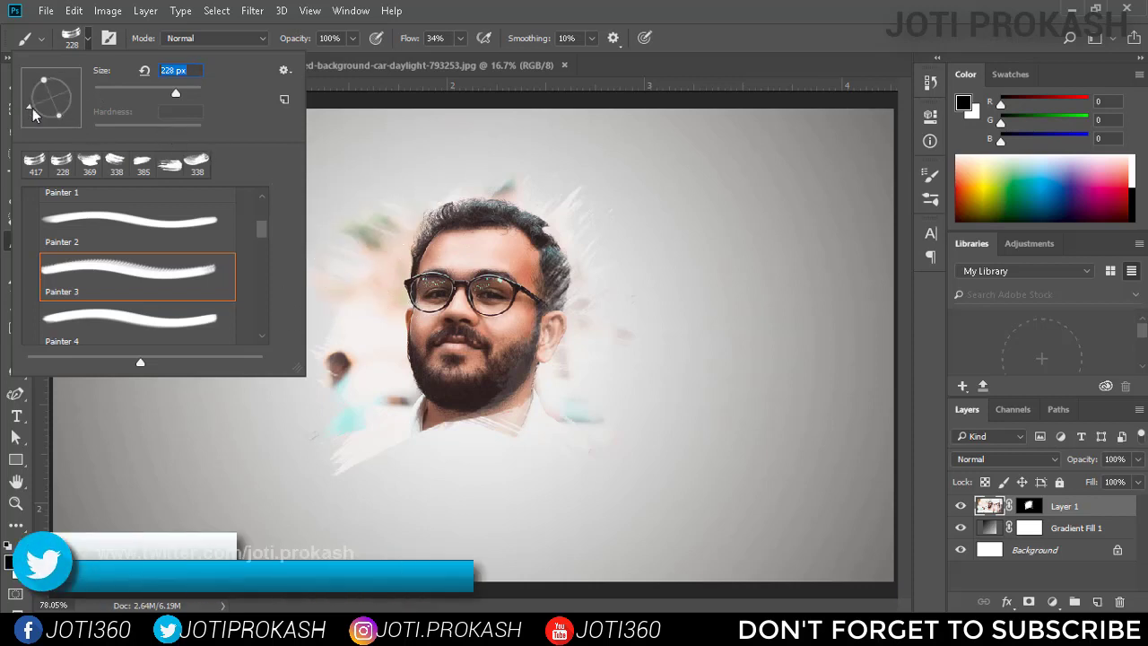
left_click(390, 223)
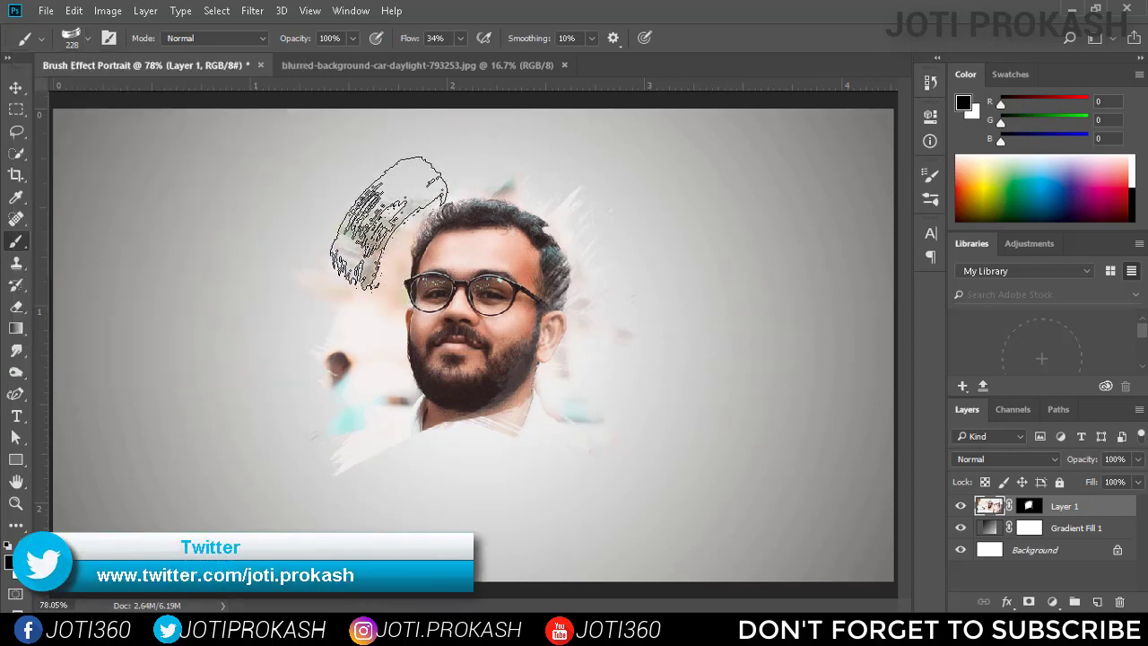
Step: Tilt the 228 px tip the opposite way, paint black streaks above and right of the hair, and switch to the Move tool
left_click(44, 38)
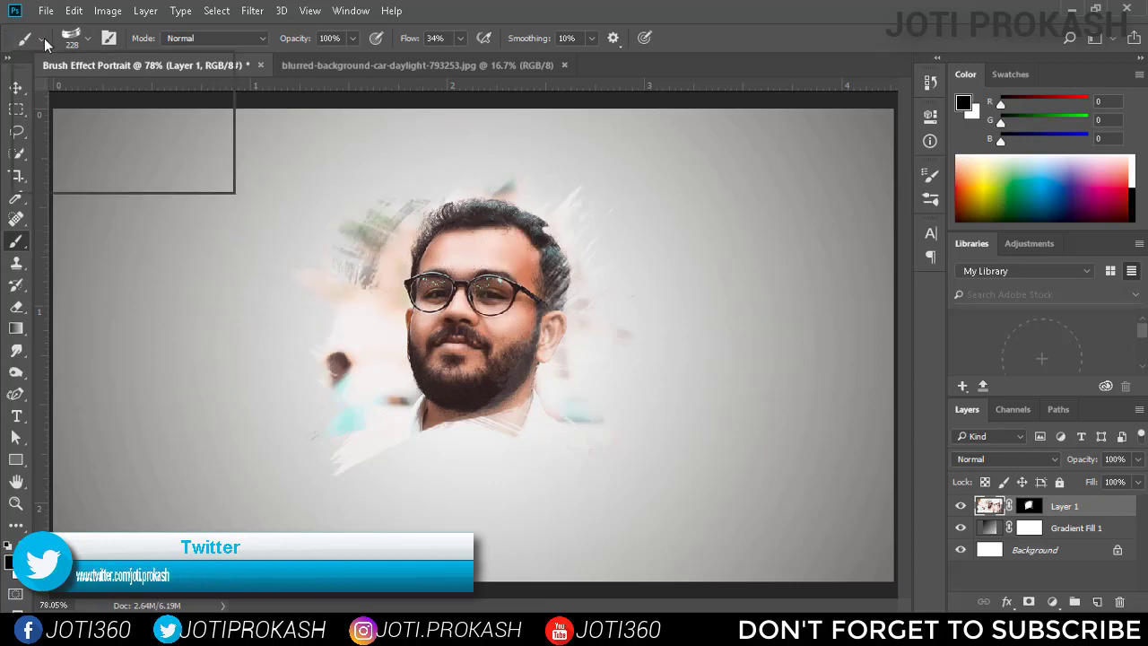
left_click(86, 39)
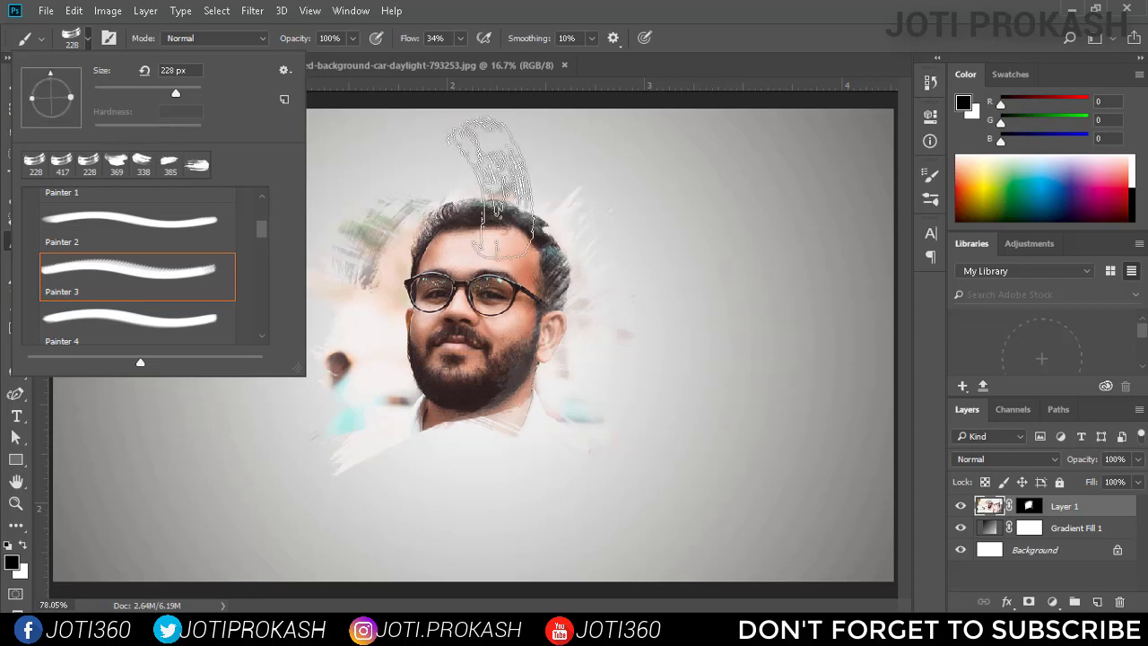
left_click_drag(39, 74, 35, 81)
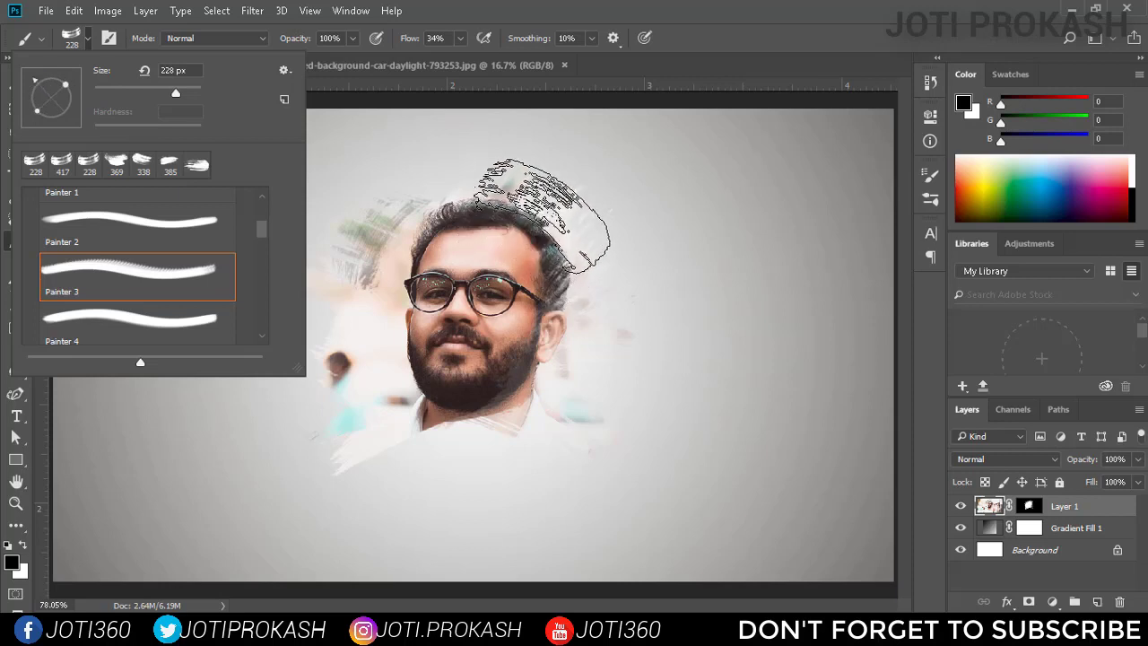
left_click(547, 211)
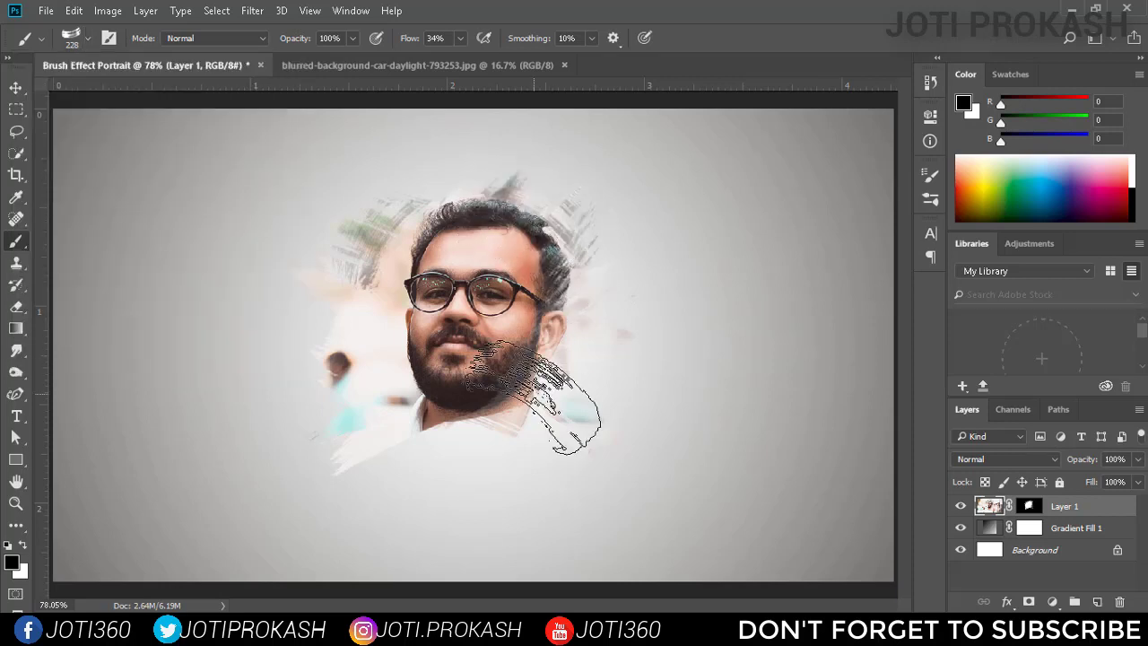
left_click(16, 88)
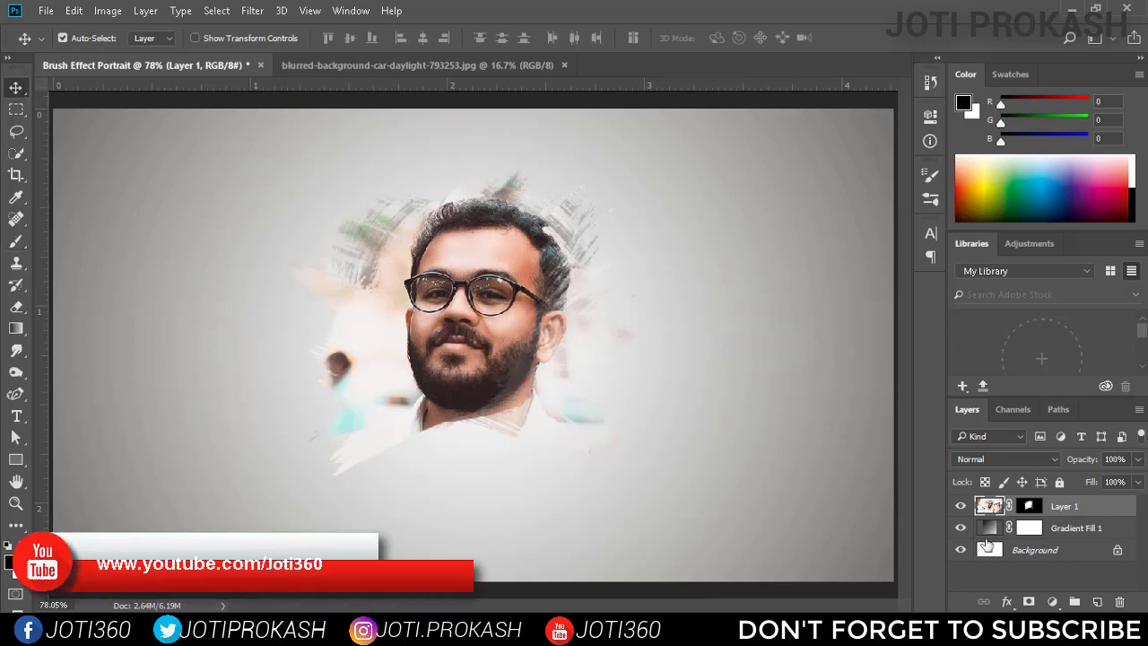
Step: Set the scale of the radial gradient in Gradient Fill 1 to 180% after trying smaller and larger spreads
left_click(987, 536)
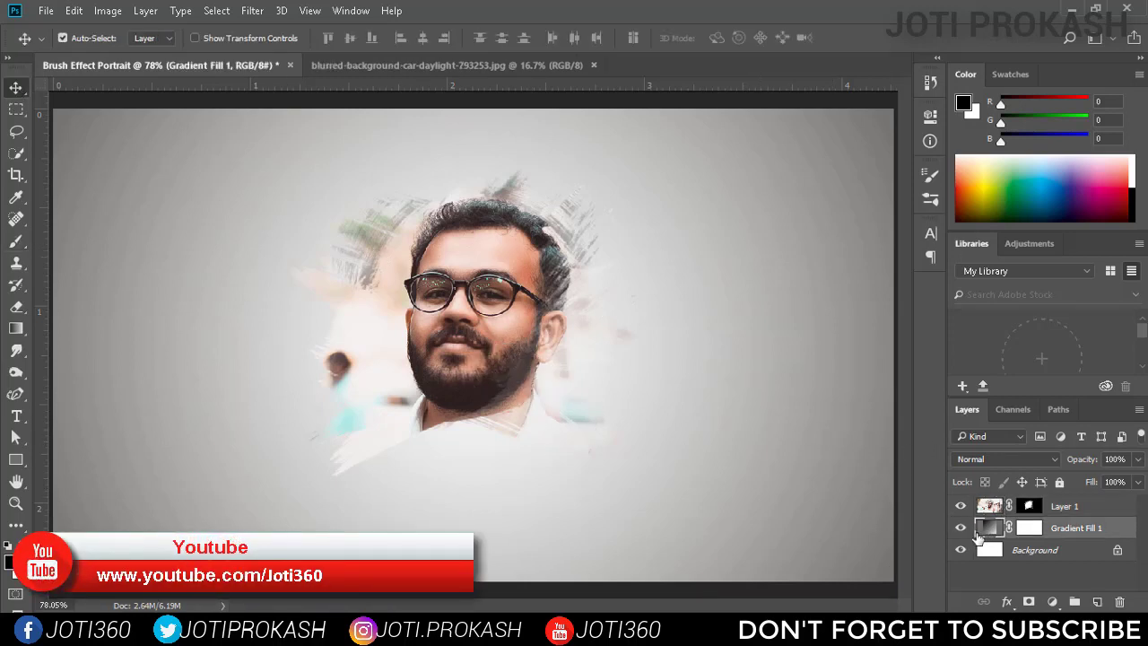
double_click(978, 534)
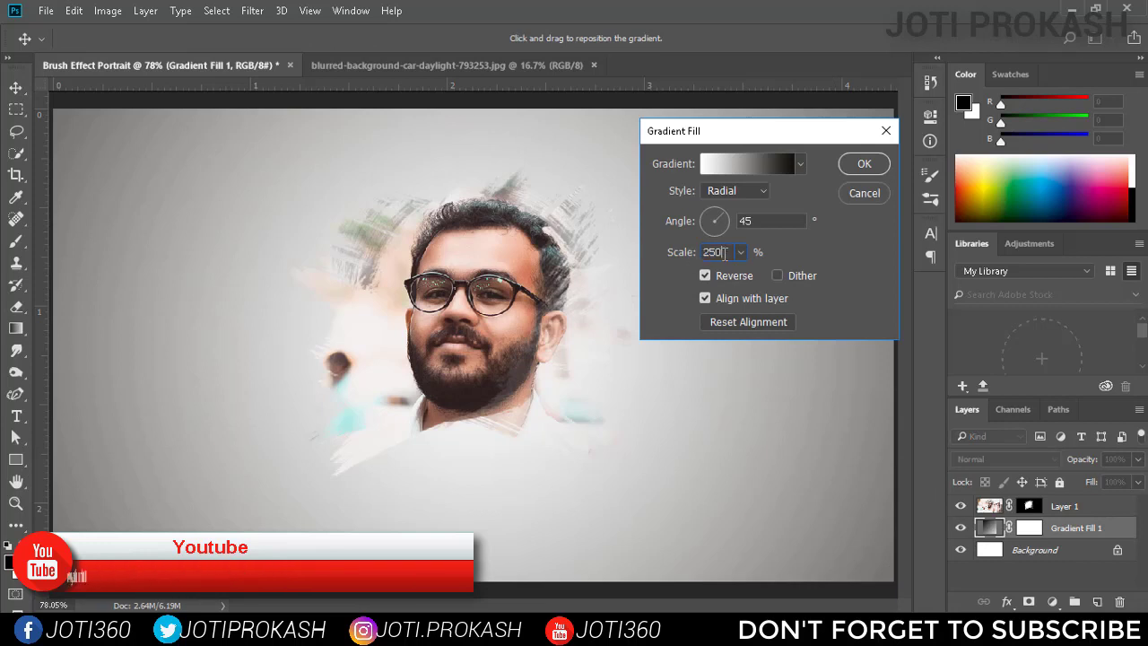
left_click(740, 252)
left_click_drag(740, 273, 737, 274)
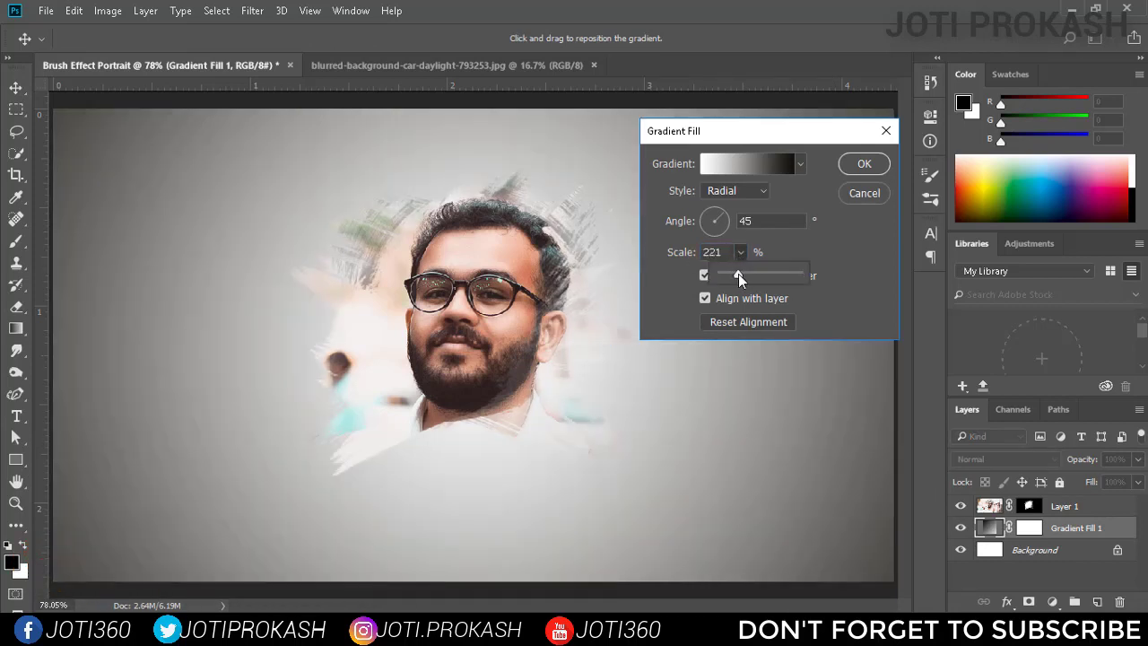
left_click_drag(736, 274, 732, 274)
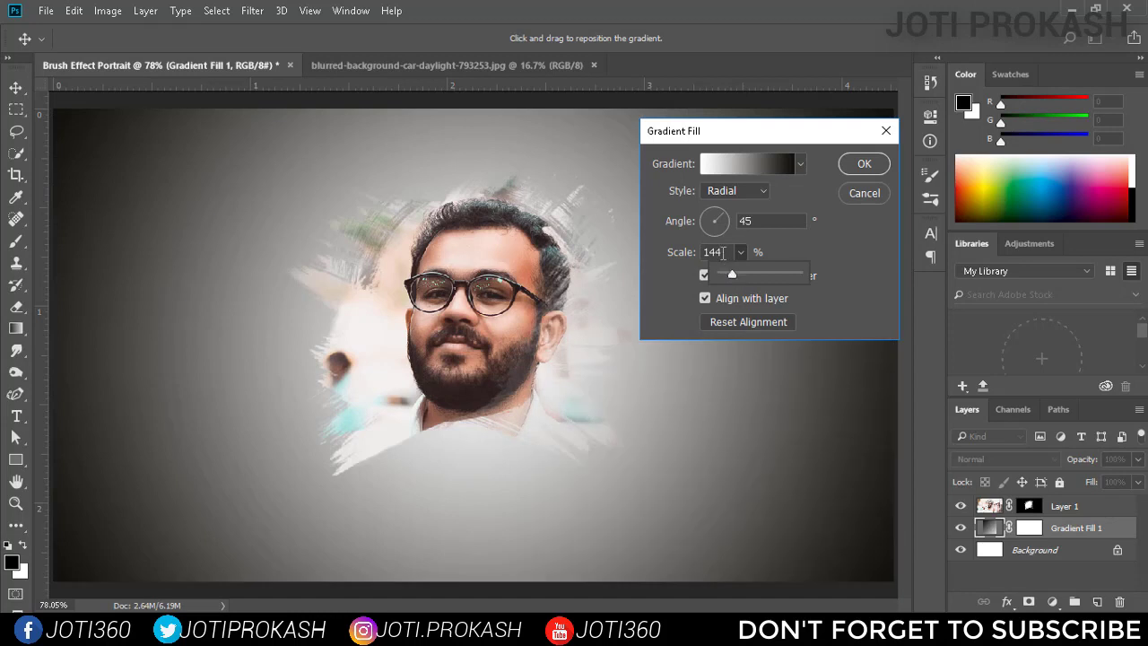
double_click(715, 252)
type("200")
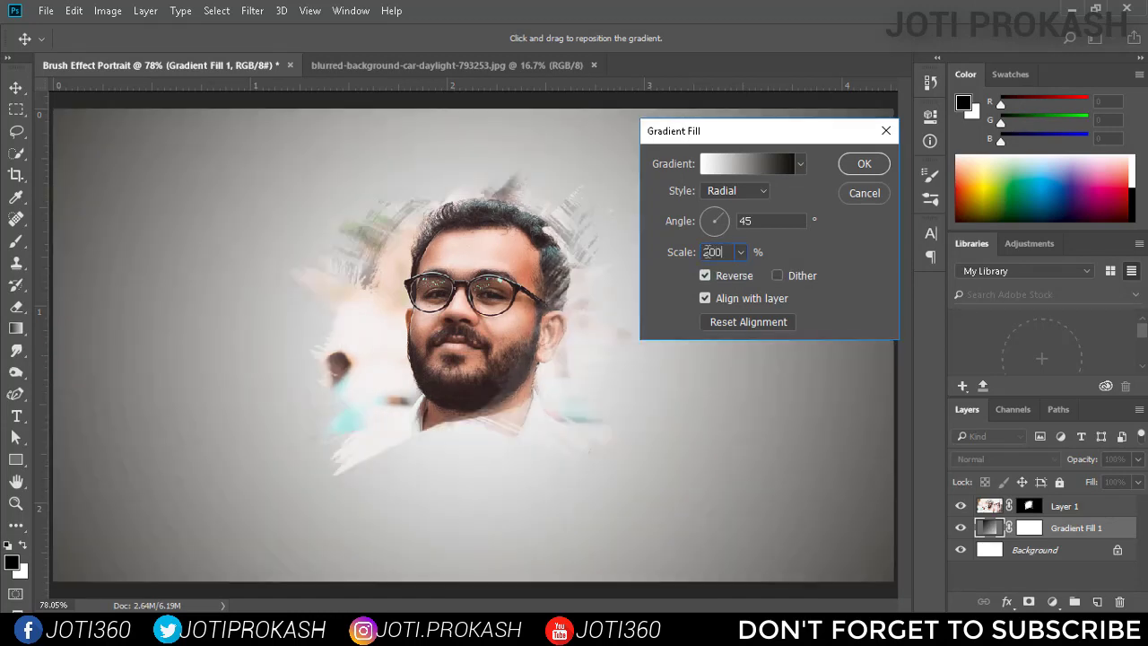
key("BackSpace")
key("BackSpace")
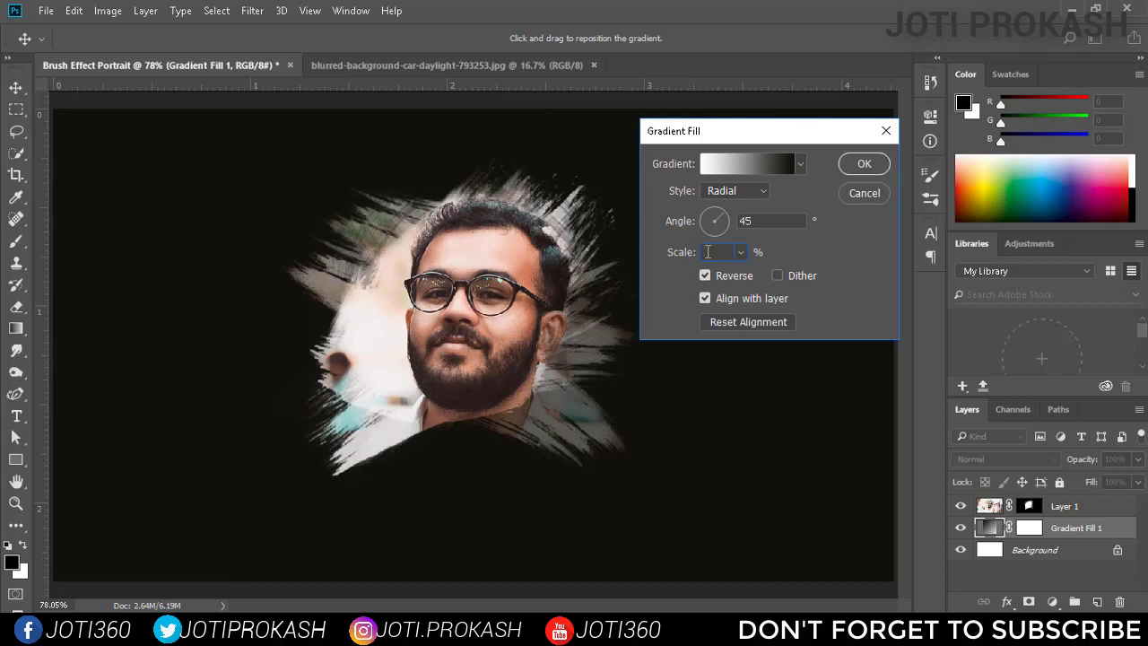
type("0")
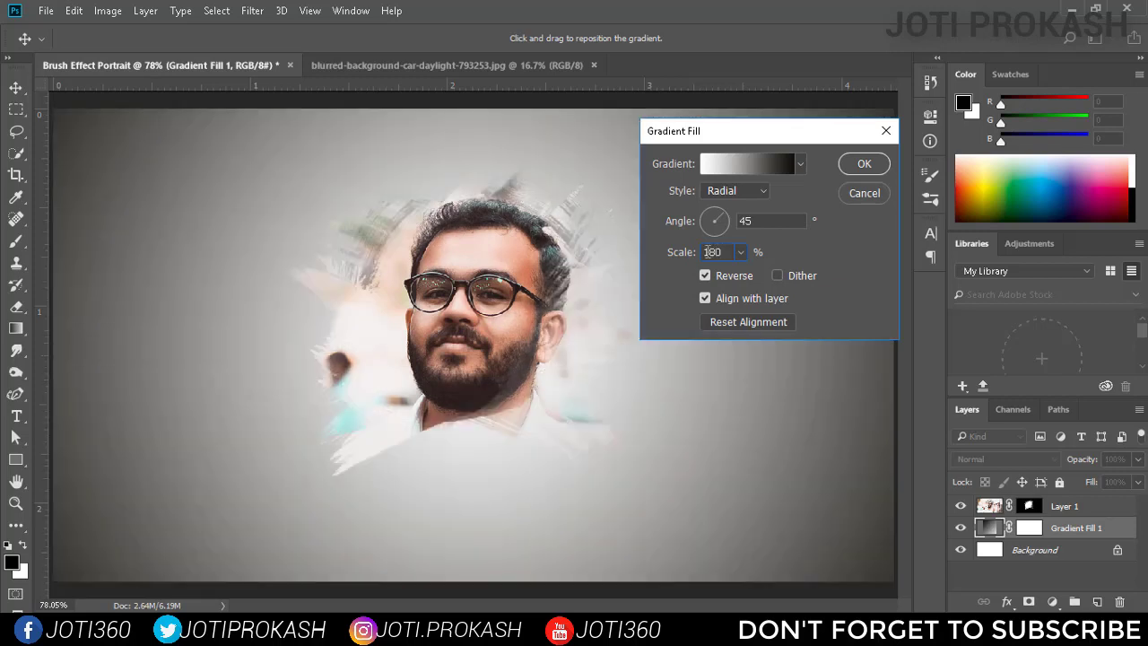
left_click(869, 170)
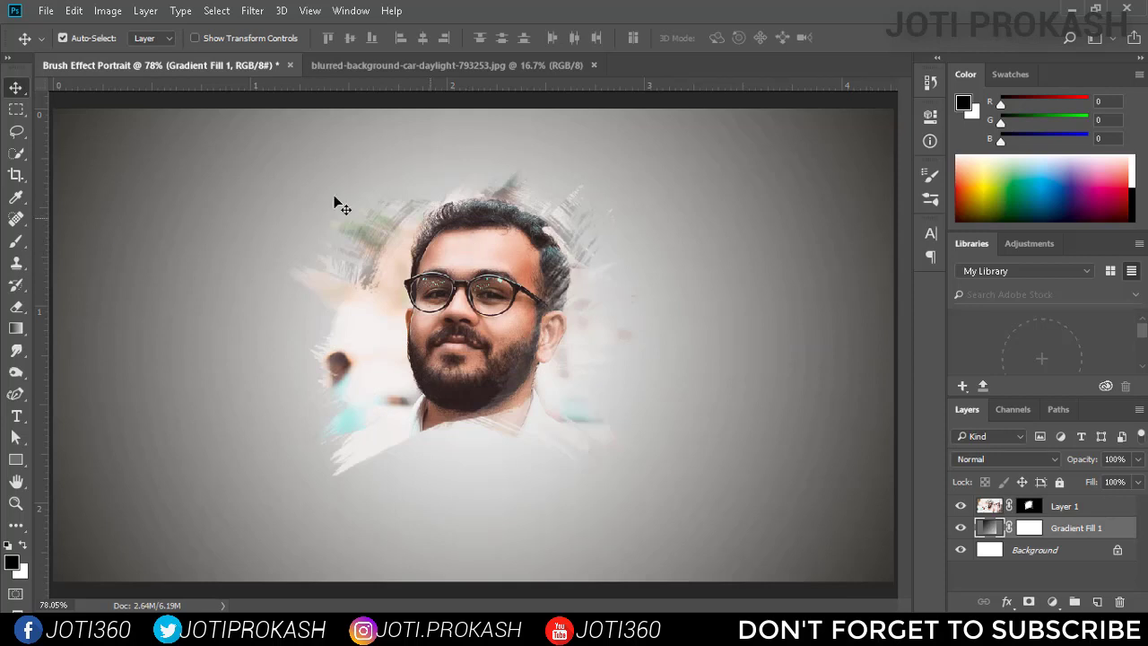
Step: Apply a Brightness/Contrast adjustment to the photo on Layer 1 with brightness 0 and contrast 20
left_click(990, 508)
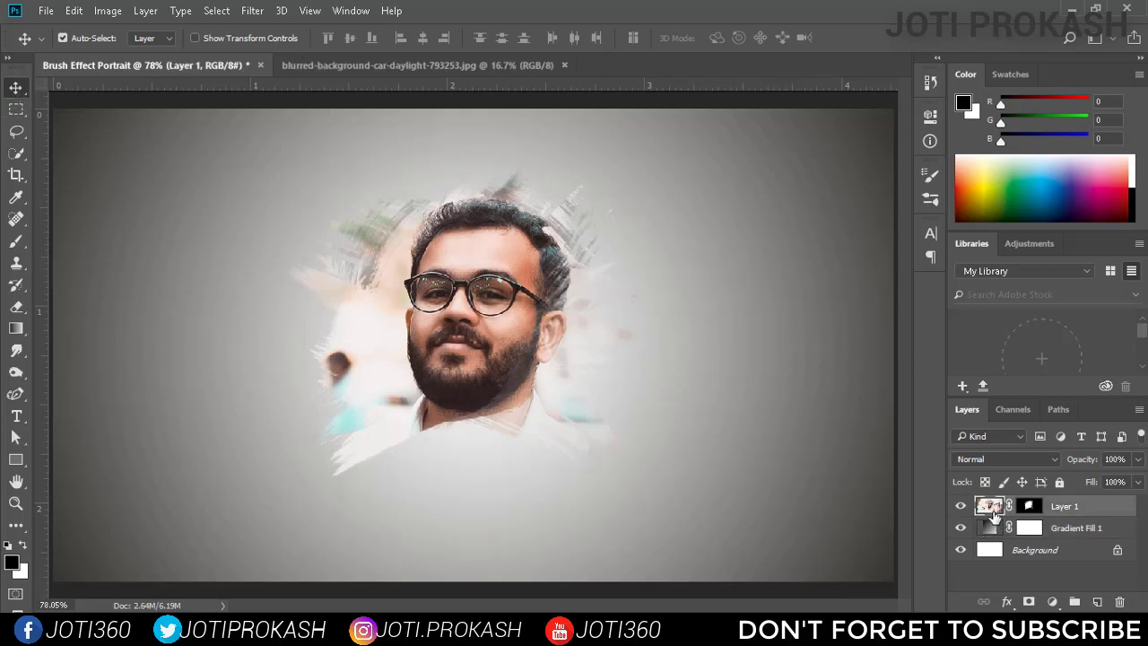
left_click(112, 13)
mouse_move(186, 53)
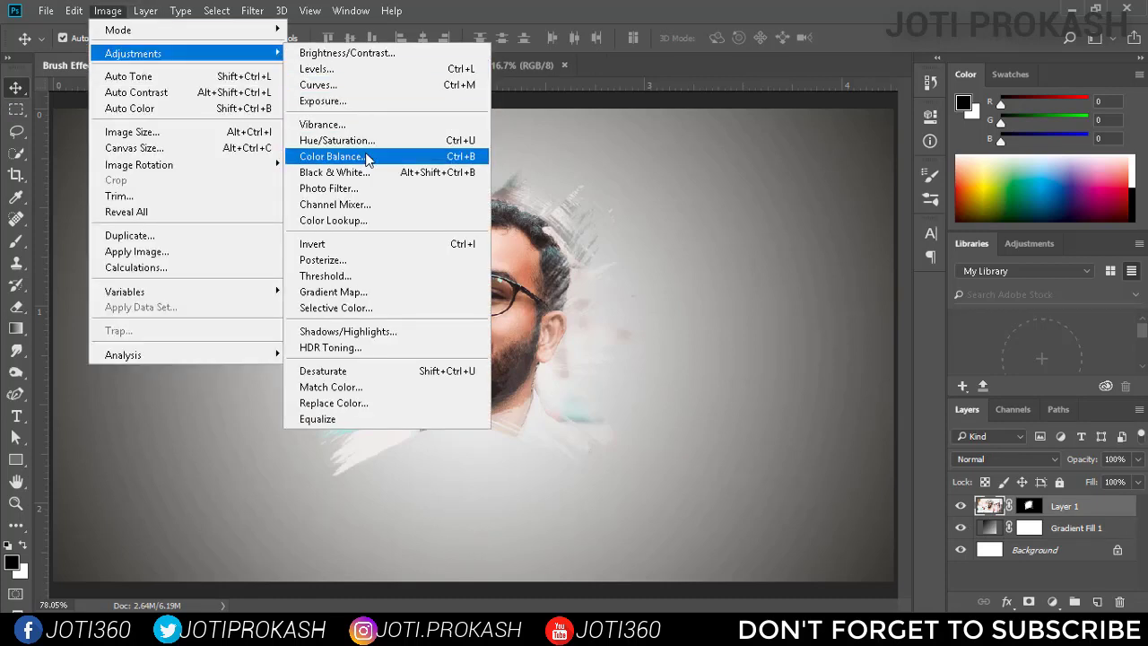
left_click(379, 53)
mouse_move(720, 243)
left_mouse_down()
mouse_move(746, 243)
mouse_move(720, 245)
left_mouse_up()
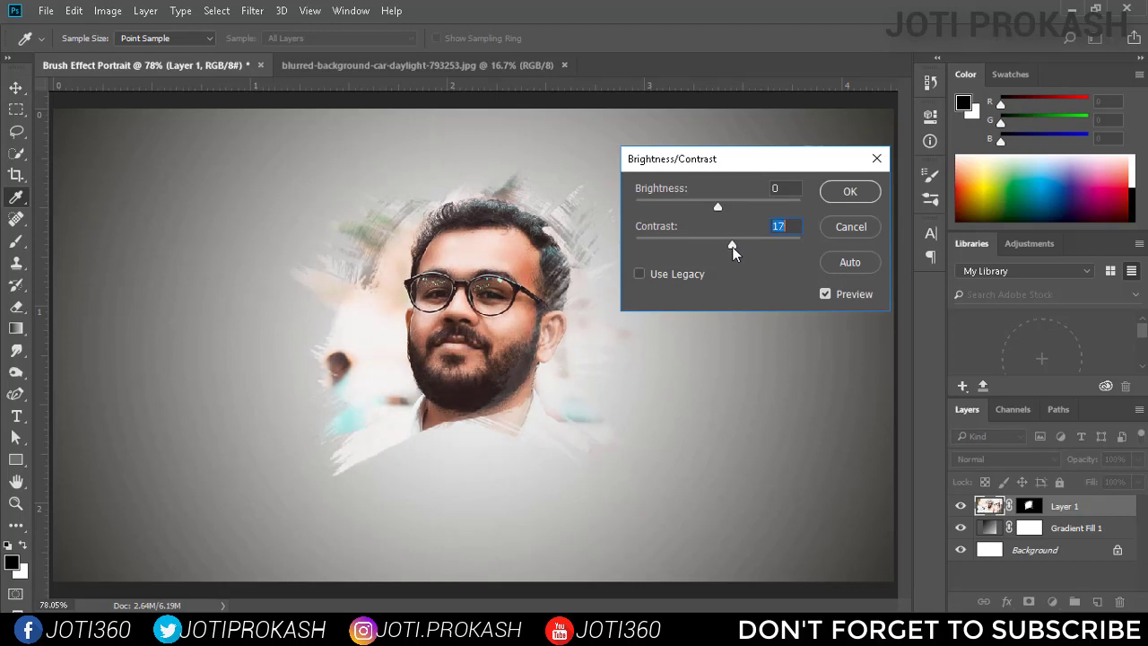
mouse_move(717, 208)
left_mouse_down()
mouse_move(697, 200)
mouse_move(715, 207)
left_mouse_up()
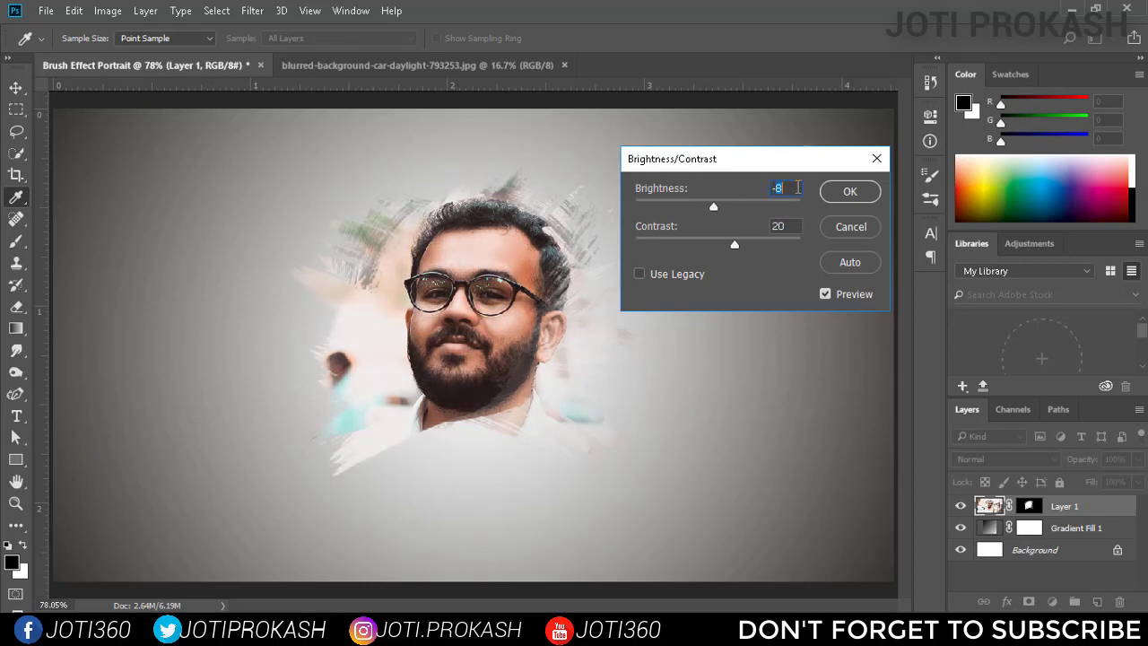
type("0")
left_click(850, 192)
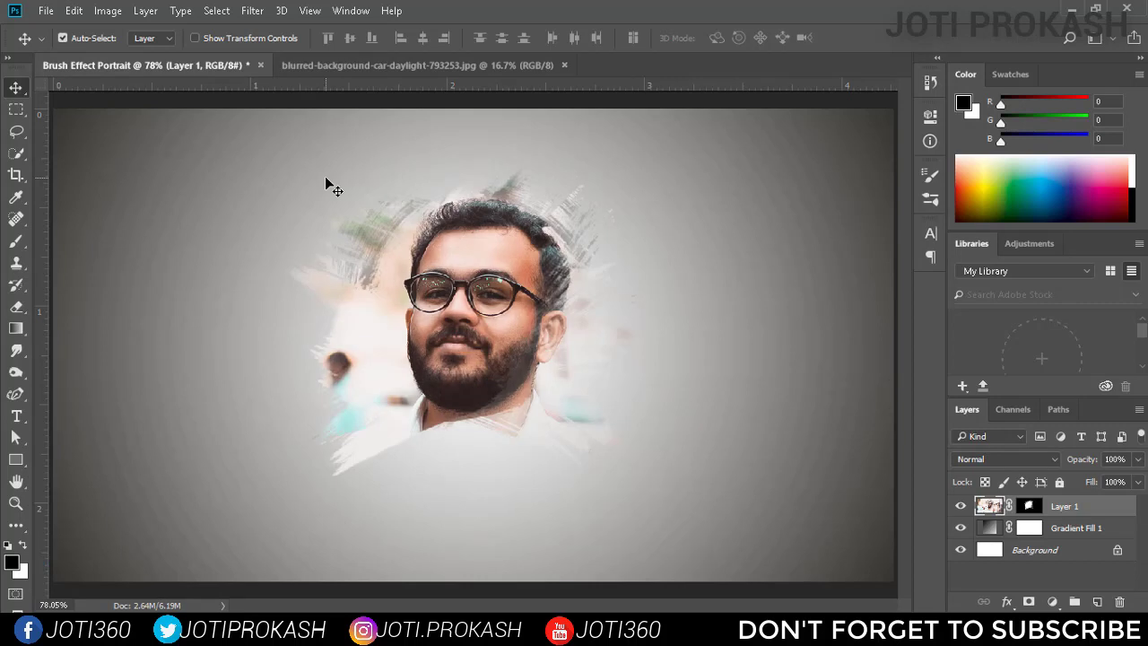
Step: Choose a ragged 2500 px Painter tip for the Brush, try a black dab at 327 px left of the face, and undo it
left_click(16, 242)
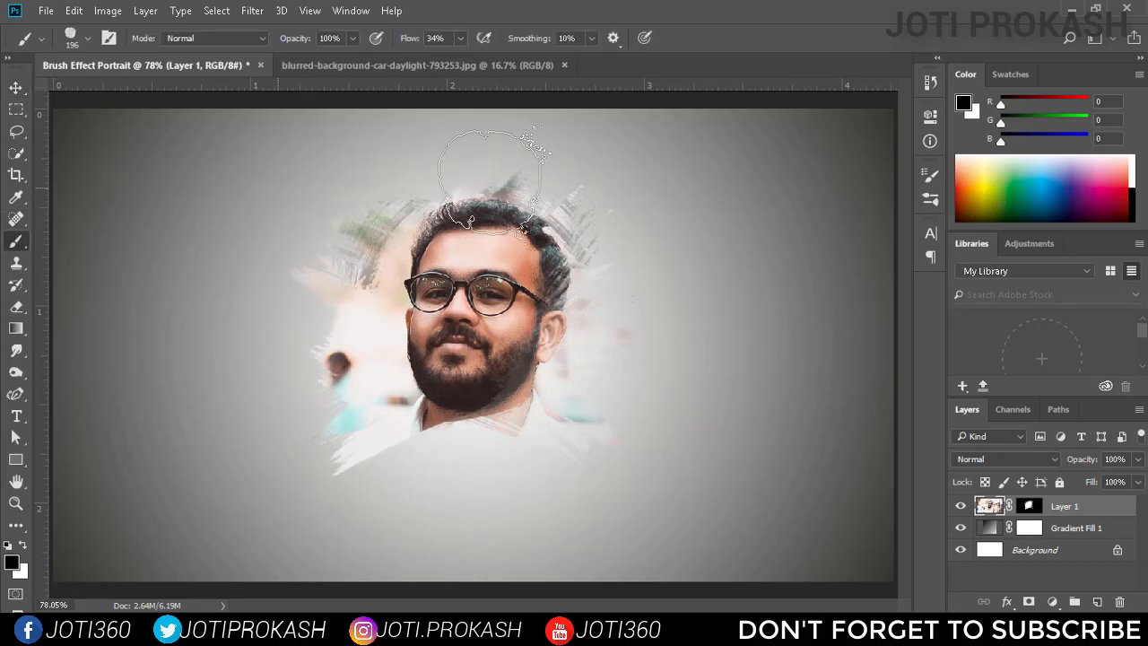
left_click(930, 176)
scroll(827, 249, "down", 5)
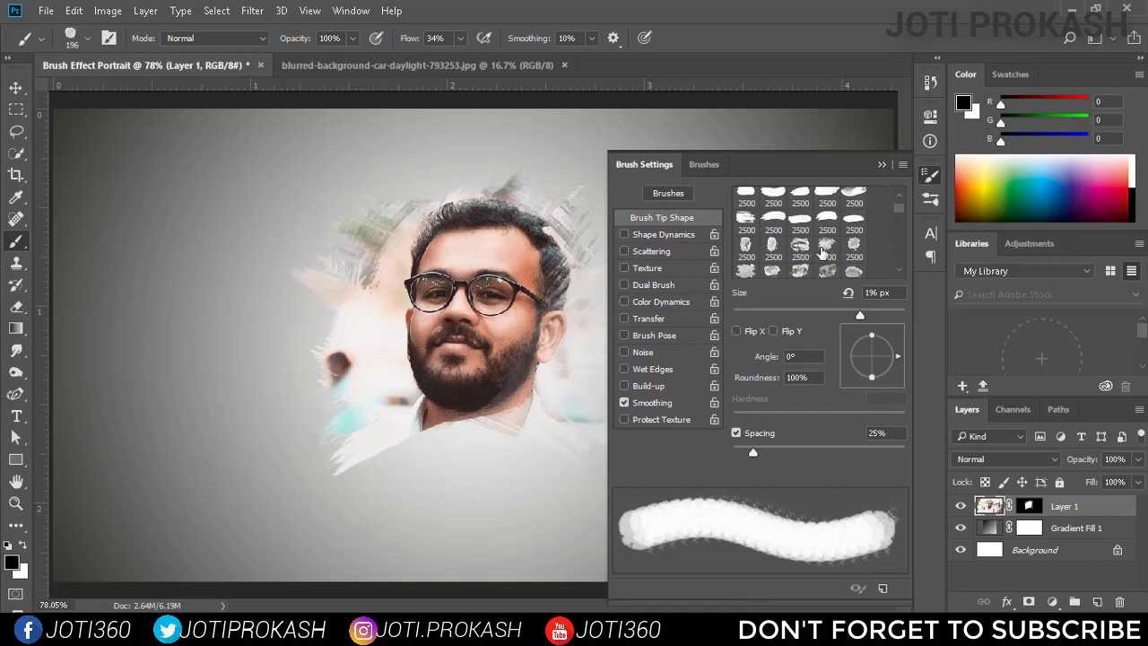
left_click(825, 250)
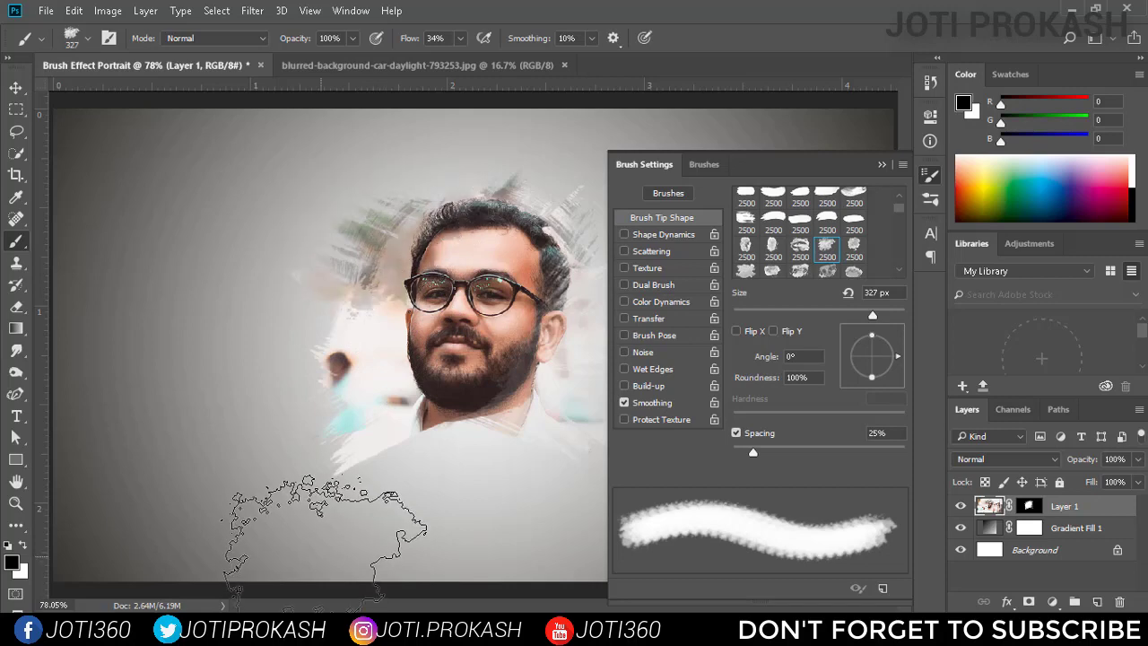
key("ctrl+z")
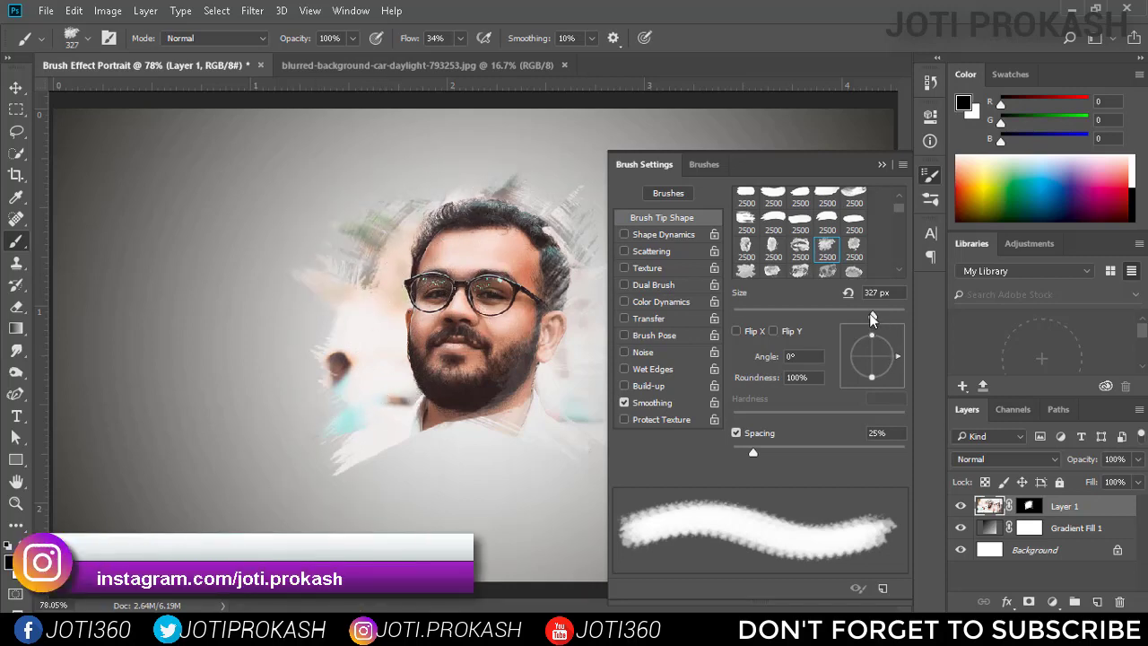
Step: Reduce the ragged tip to 176 px, rotate it to -18°, and paint black over the photo area above and left of the head
left_click_drag(870, 316, 869, 316)
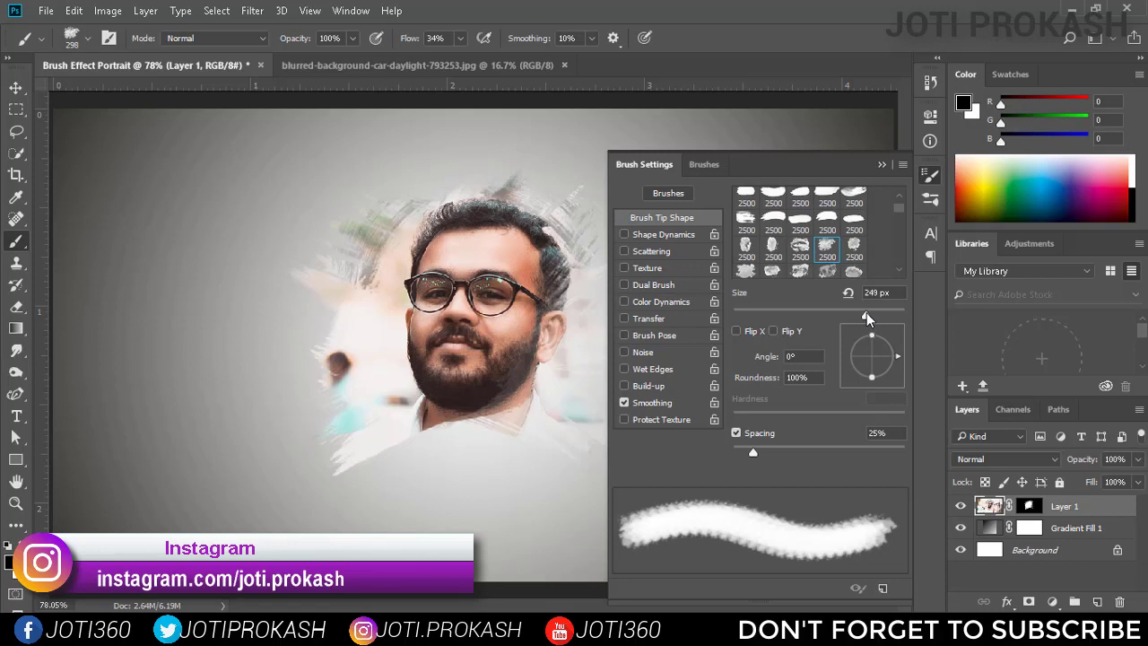
mouse_move(890, 355)
left_mouse_down()
mouse_move(897, 328)
mouse_move(891, 373)
left_mouse_up()
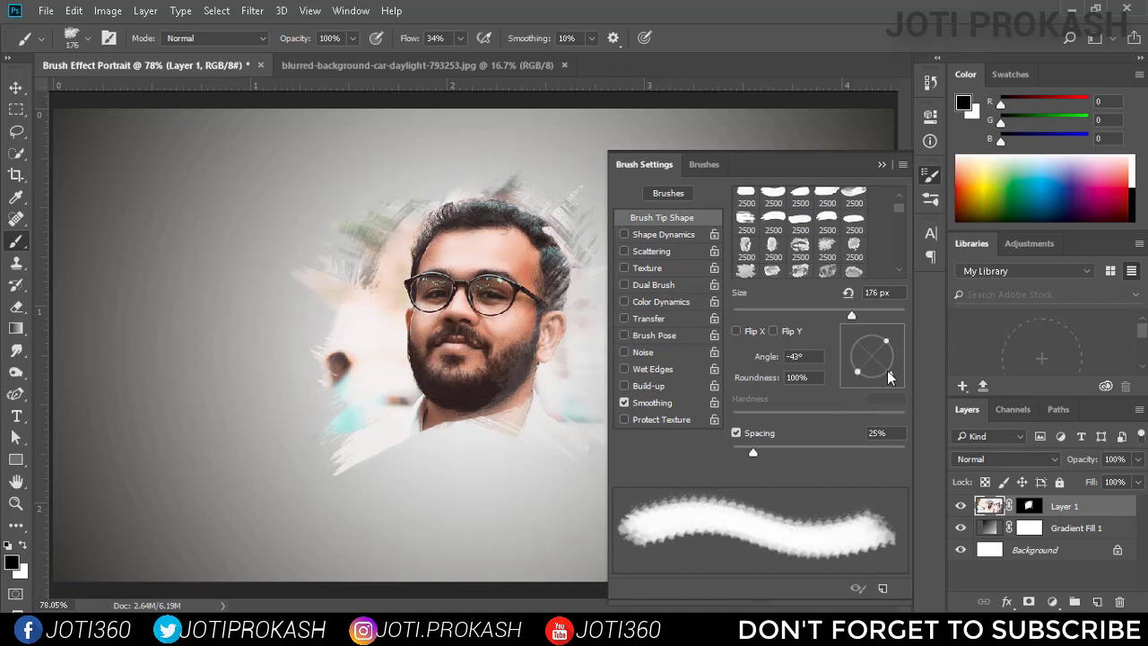
left_click_drag(888, 377, 896, 363)
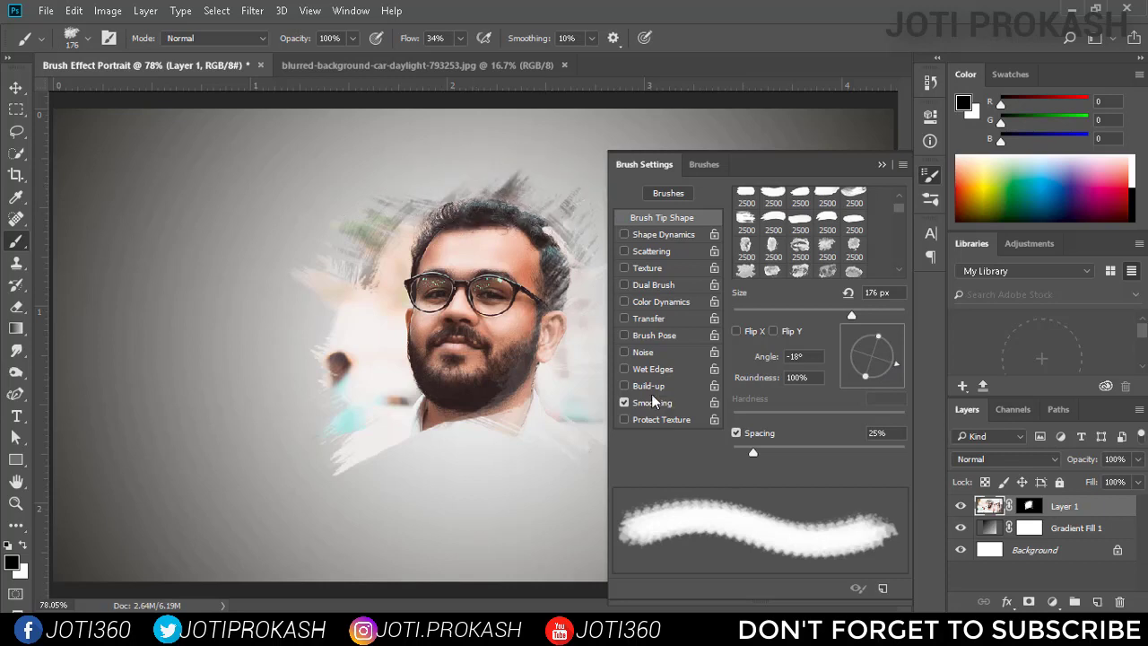
left_click_drag(352, 237, 346, 321)
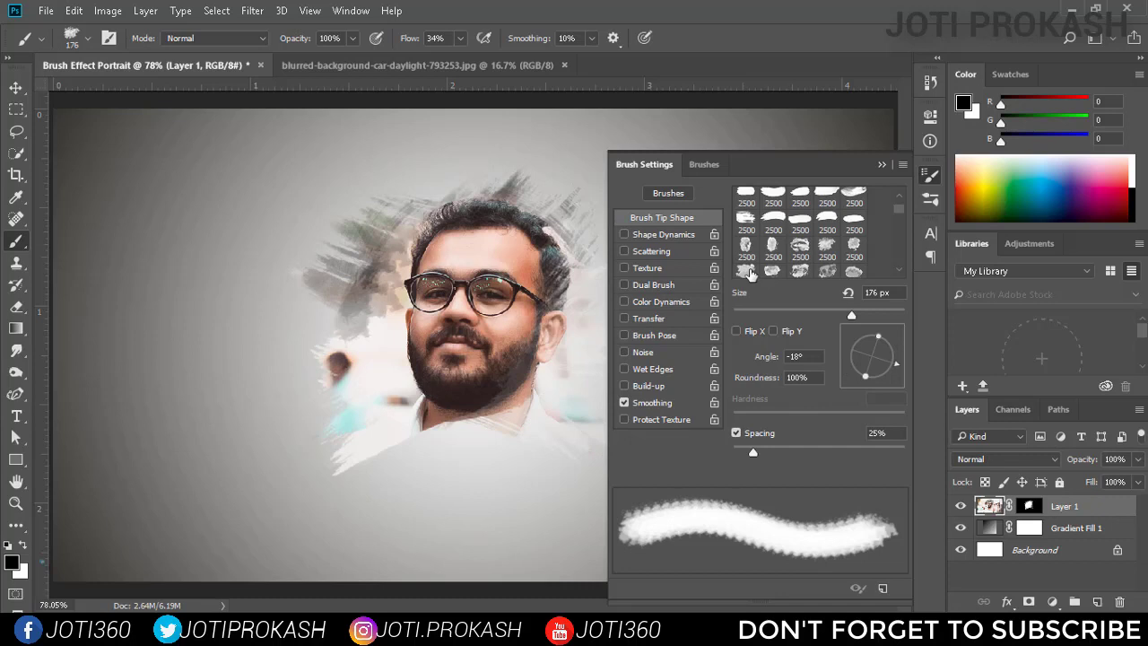
Step: Darken the photo's lower-left area with a tall Painter tip at 249 px and the shirt's left edge with the ragged tip at 269 px
left_click(748, 272)
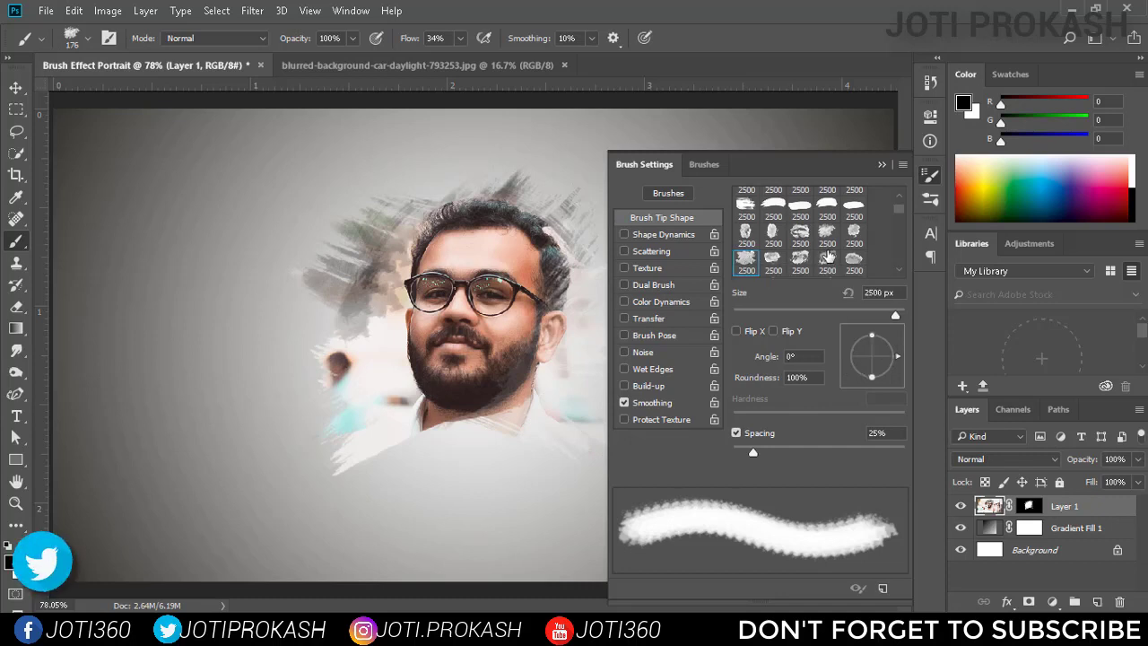
left_click(749, 237)
left_click_drag(895, 315, 866, 314)
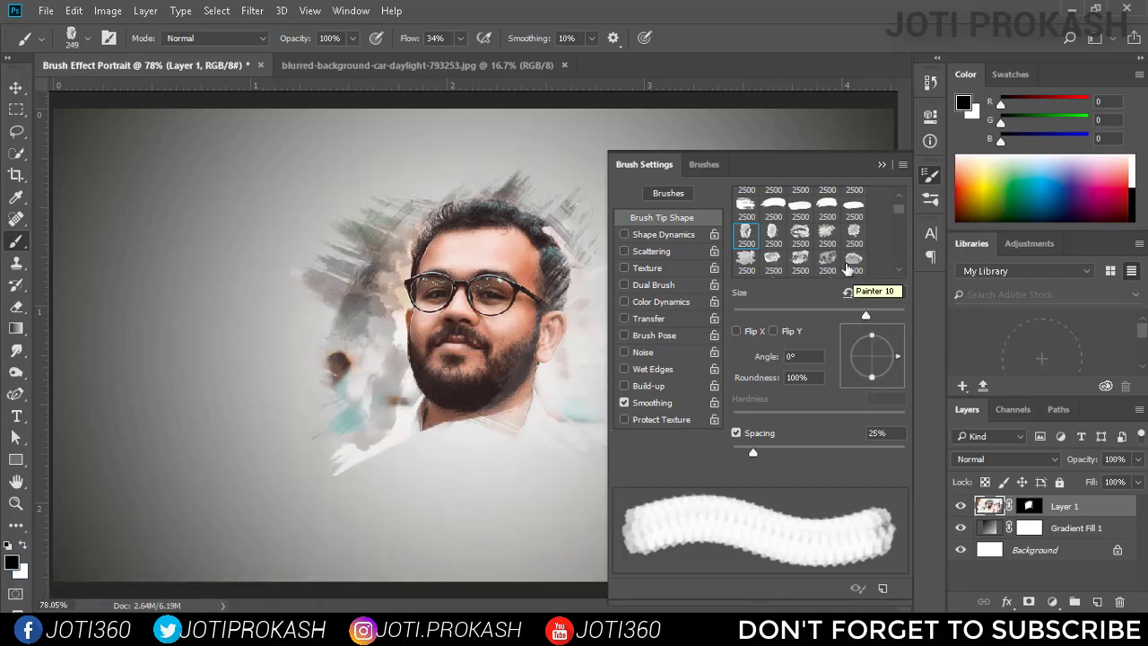
left_click(826, 235)
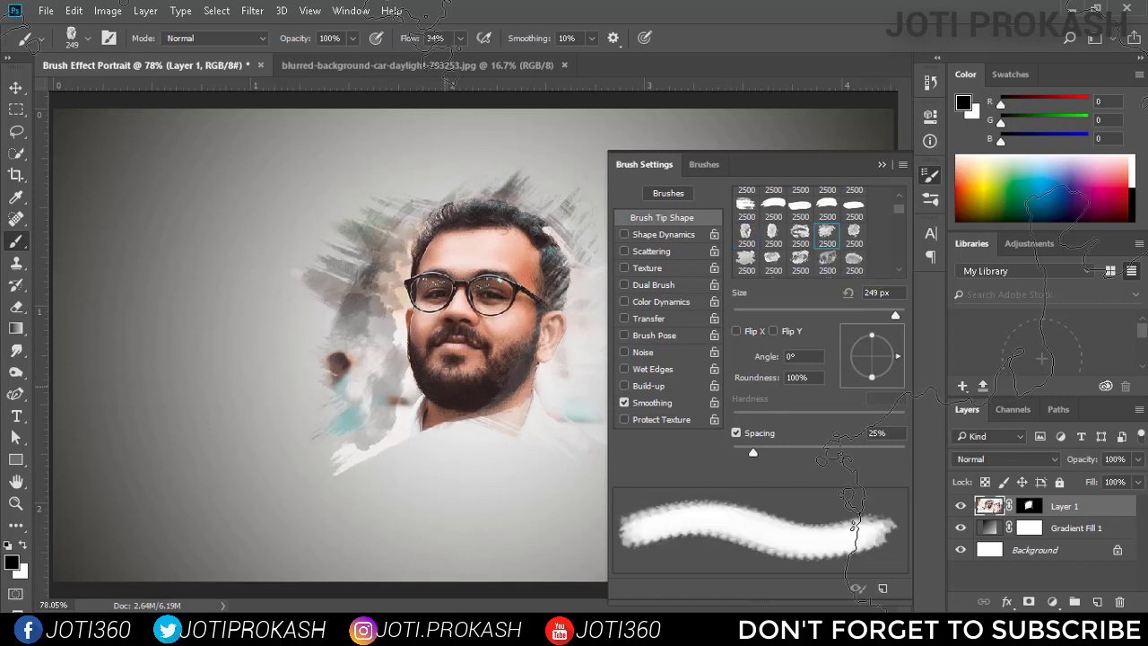
left_click(862, 311)
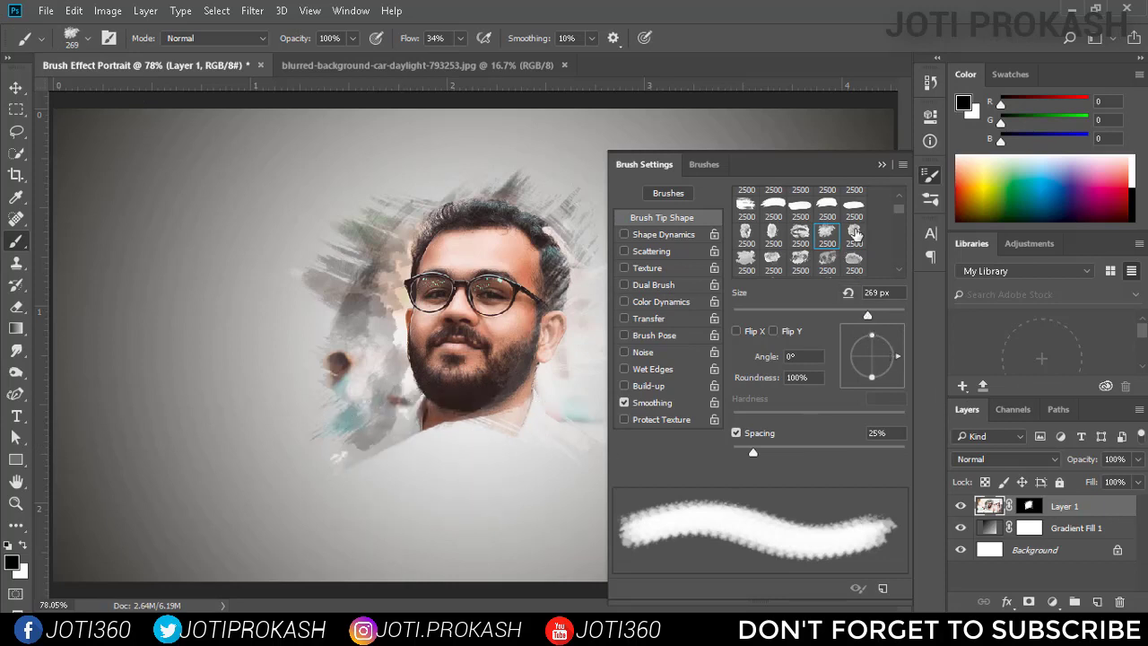
Step: Choose a blocky Painter tip from the next row of 2500 px tips and reduce its size to 220 px
left_click(853, 257)
scroll(854, 257, "down", 1)
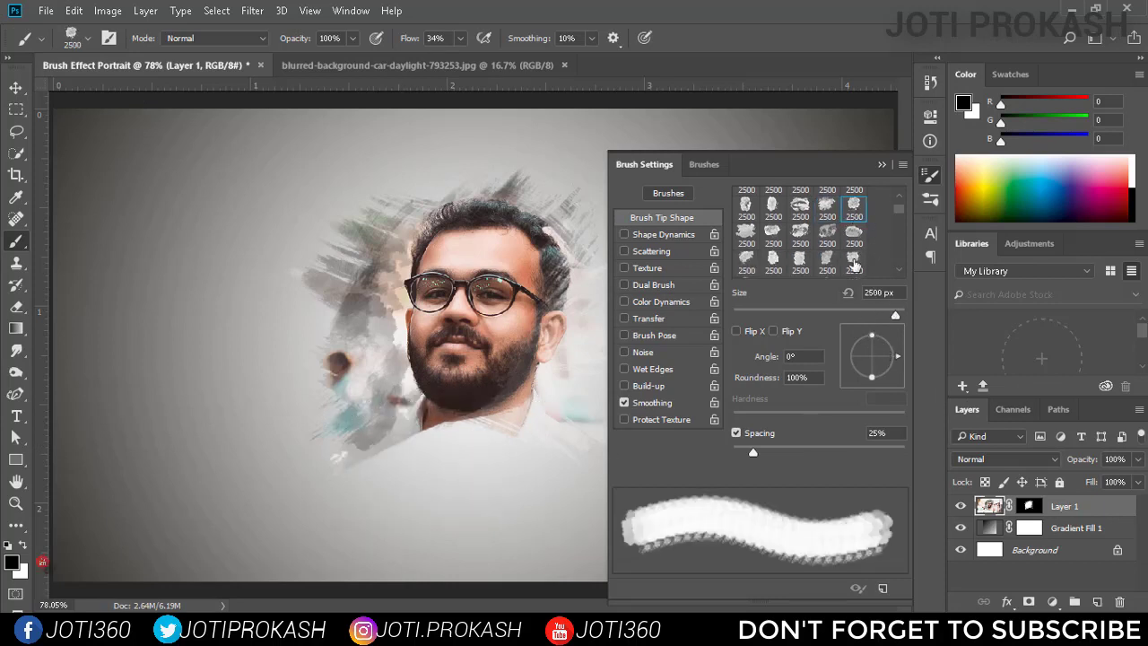
left_click(854, 261)
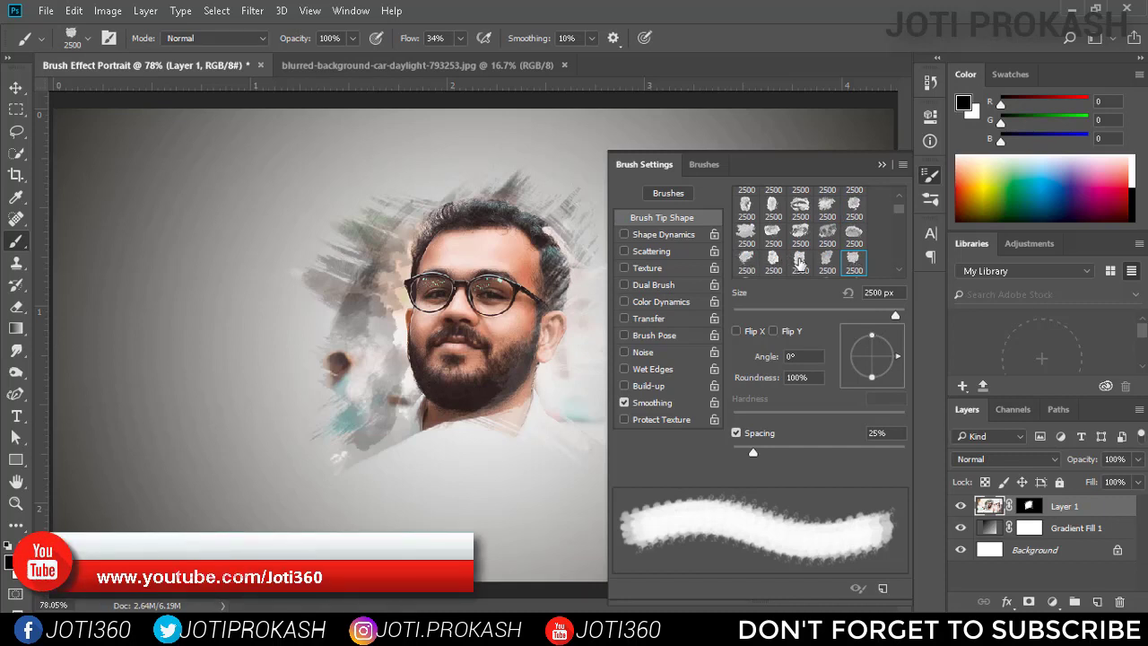
left_click(799, 259)
left_click_drag(874, 316, 863, 316)
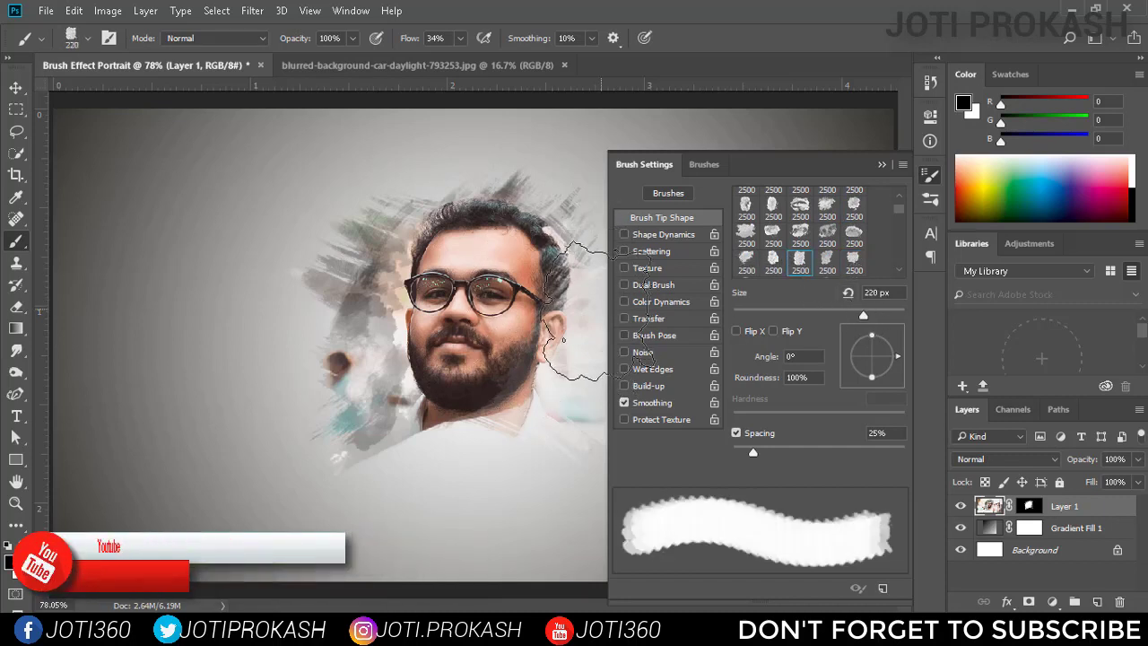
left_click(931, 176)
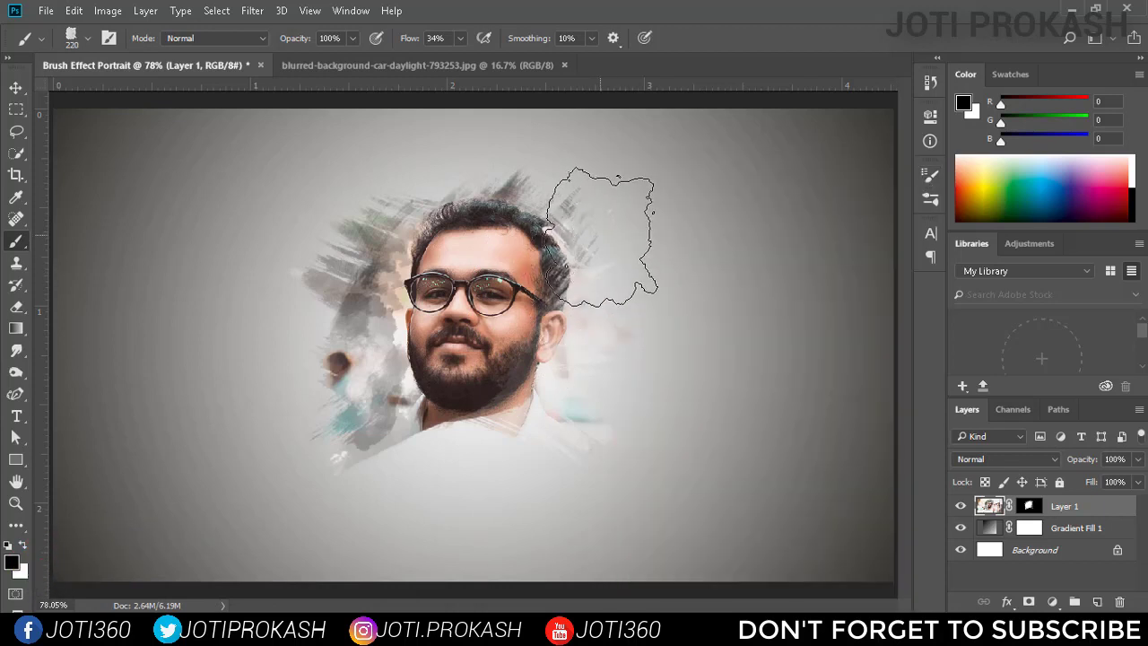
Step: Paint black over the photo streaks right of the head and shoulder, and try a stroke down the left side
left_click(601, 240)
mouse_move(593, 345)
left_mouse_down()
mouse_move(555, 450)
mouse_move(586, 365)
left_mouse_up()
left_click(584, 362)
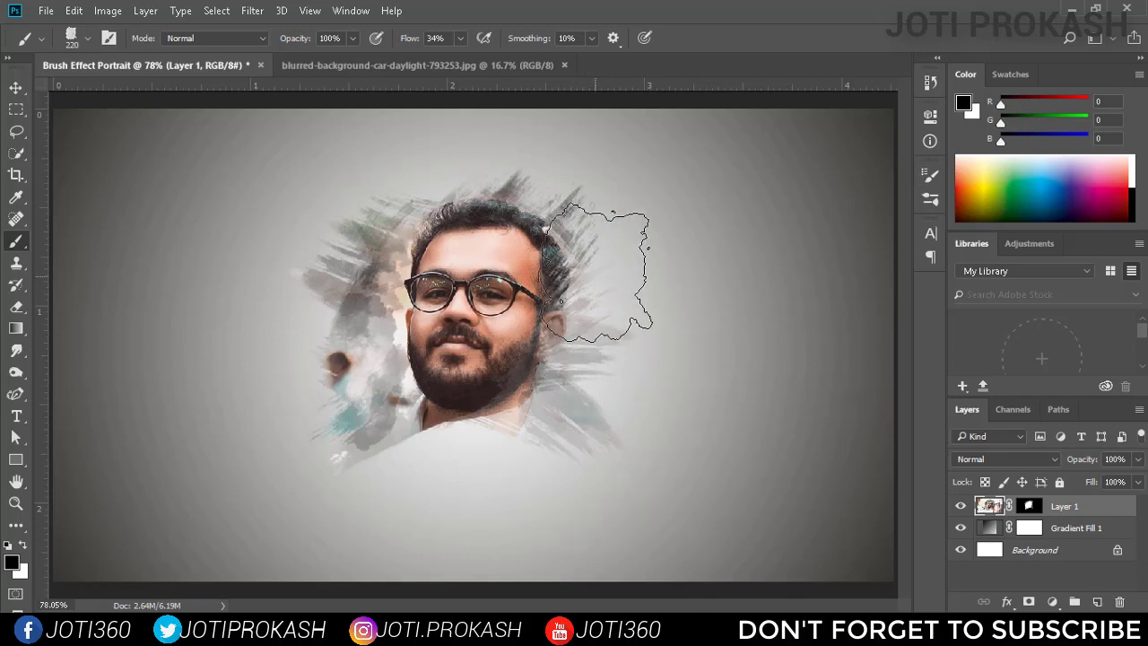
left_click(598, 236)
left_click(605, 221)
mouse_move(387, 208)
left_mouse_down()
mouse_move(337, 238)
mouse_move(359, 289)
mouse_move(361, 391)
left_mouse_up()
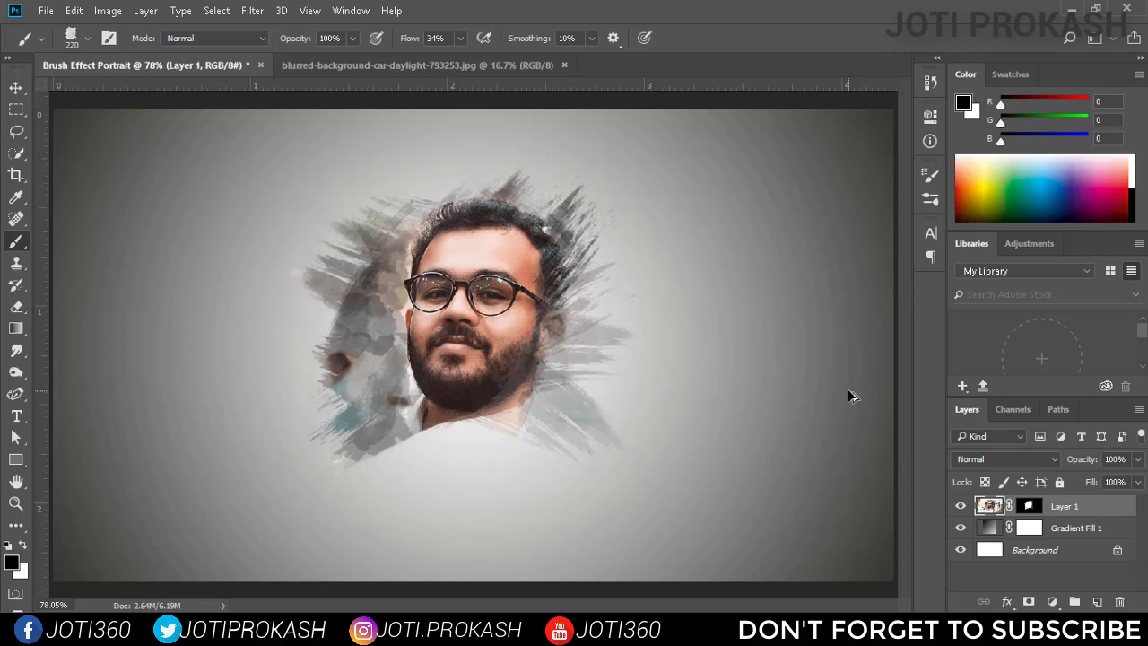
Step: Choose another textured 2500 px Painter brush tip, reduce its size to 198 px, and rotate it steeply counterclockwise past 52°
left_click(935, 203)
left_click(931, 175)
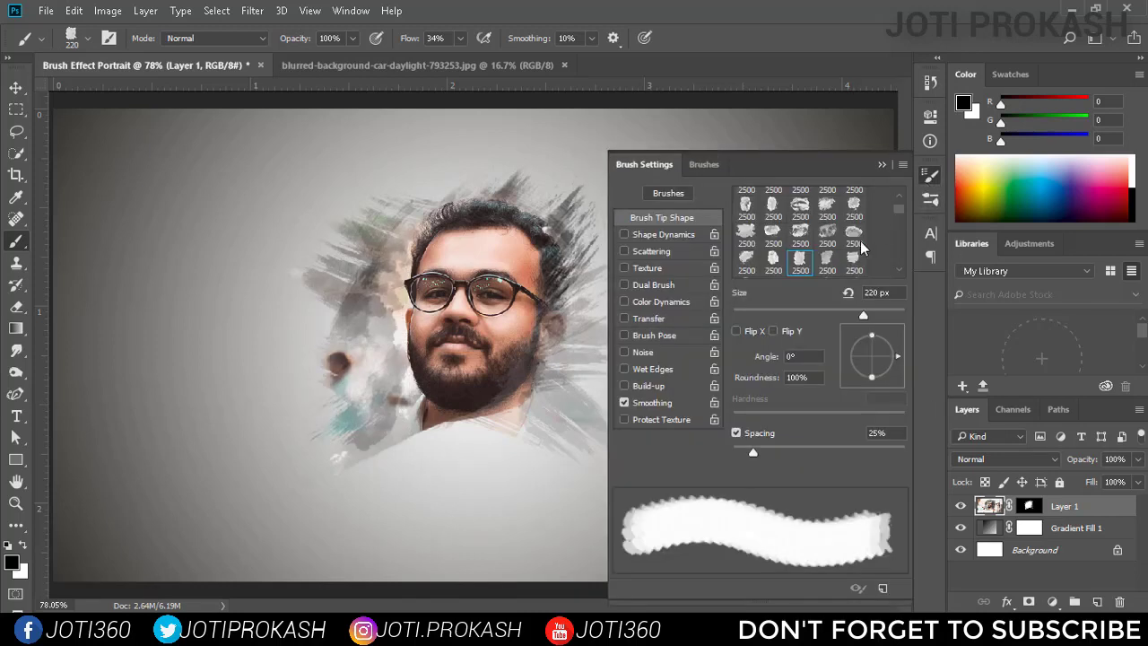
scroll(863, 250, "down", 1)
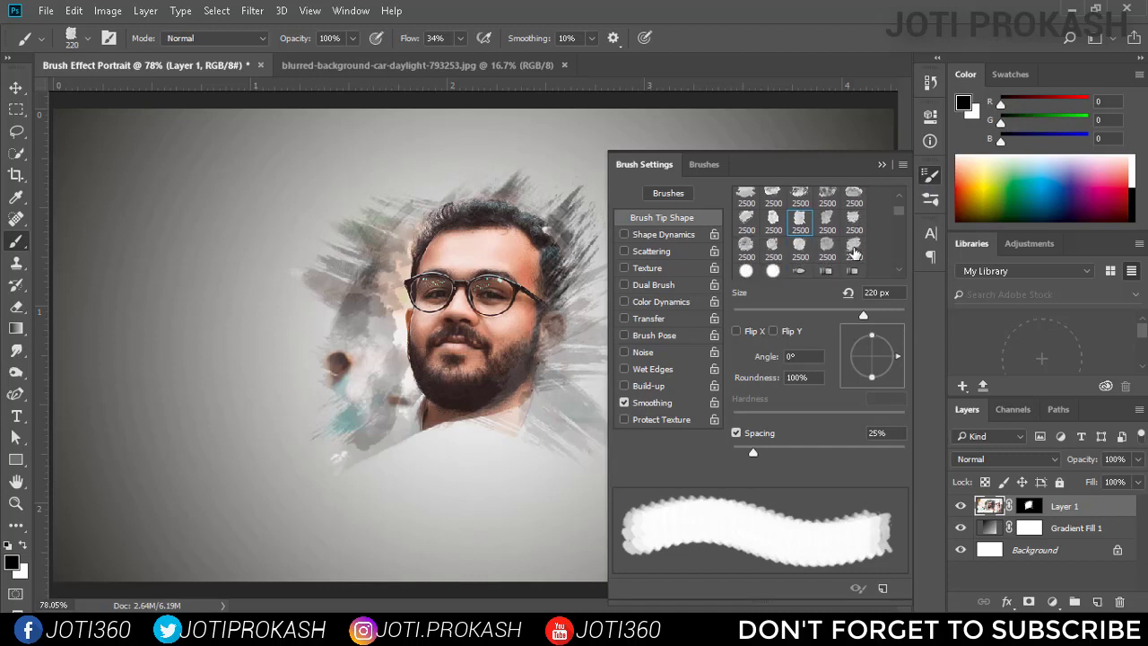
left_click(853, 251)
left_click(930, 176)
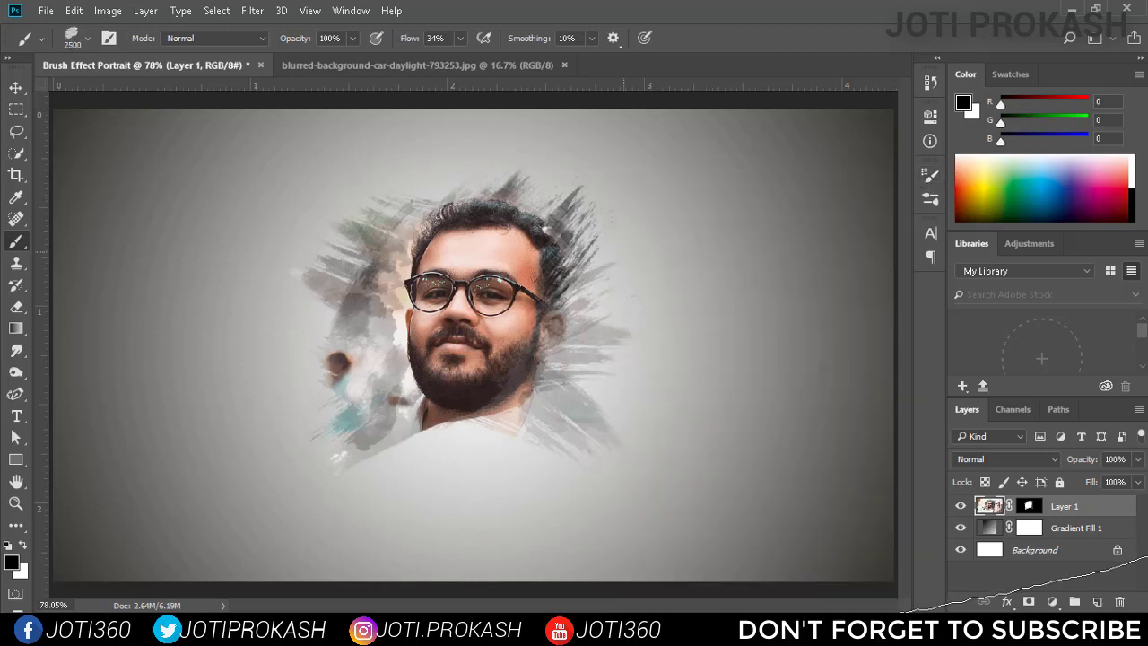
left_click(930, 177)
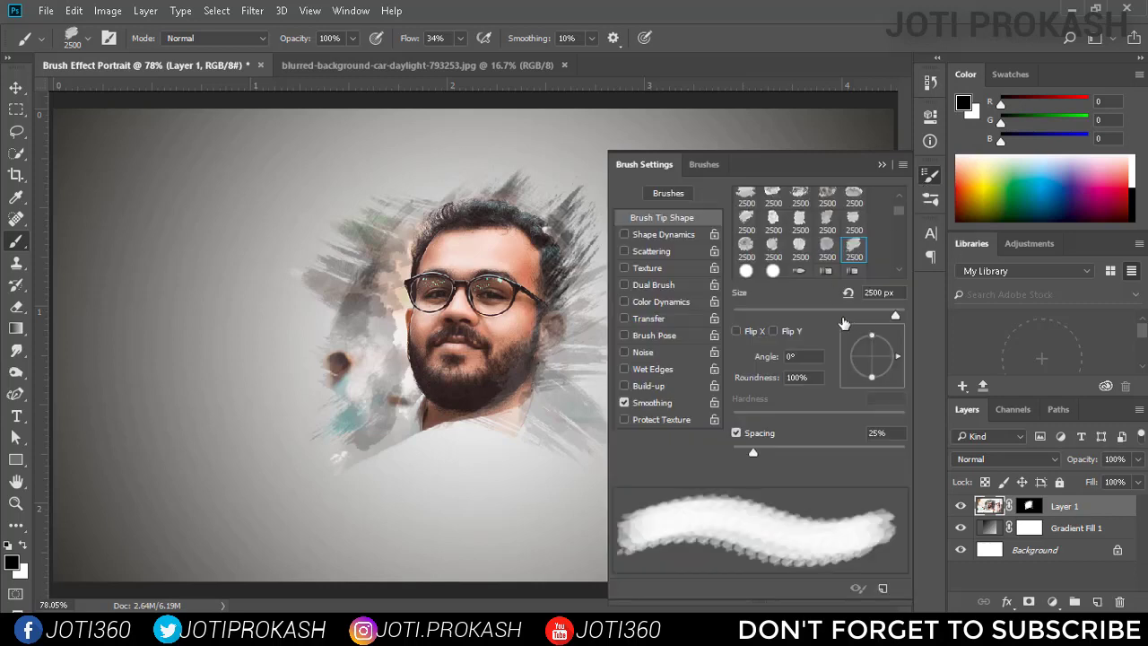
left_click(875, 315)
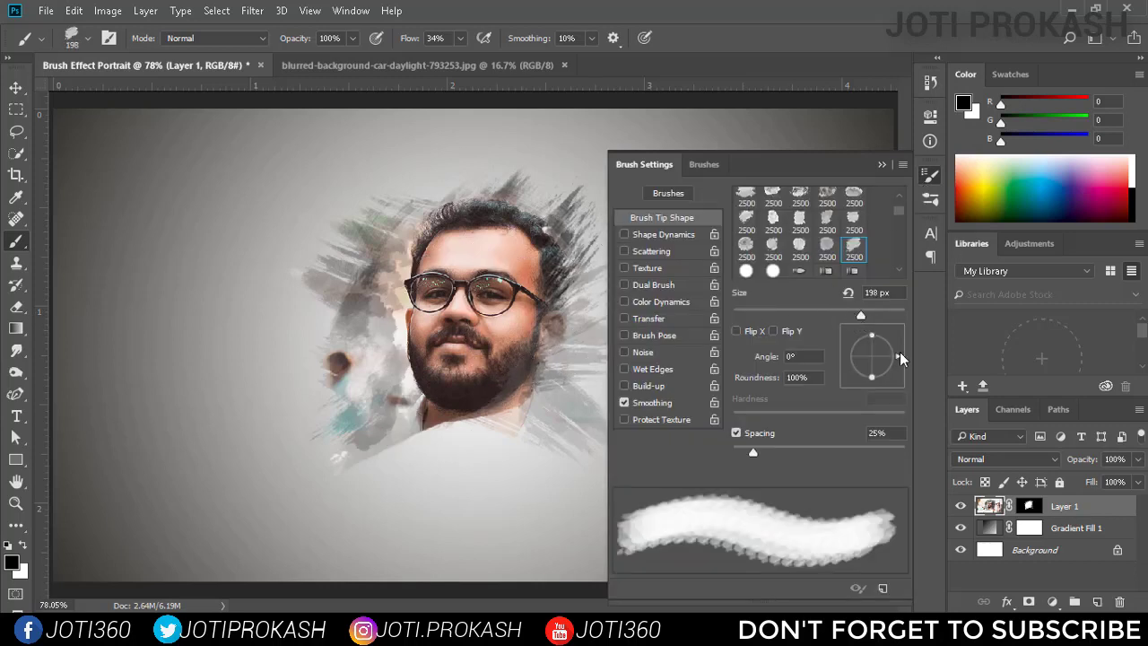
left_click_drag(901, 359, 886, 339)
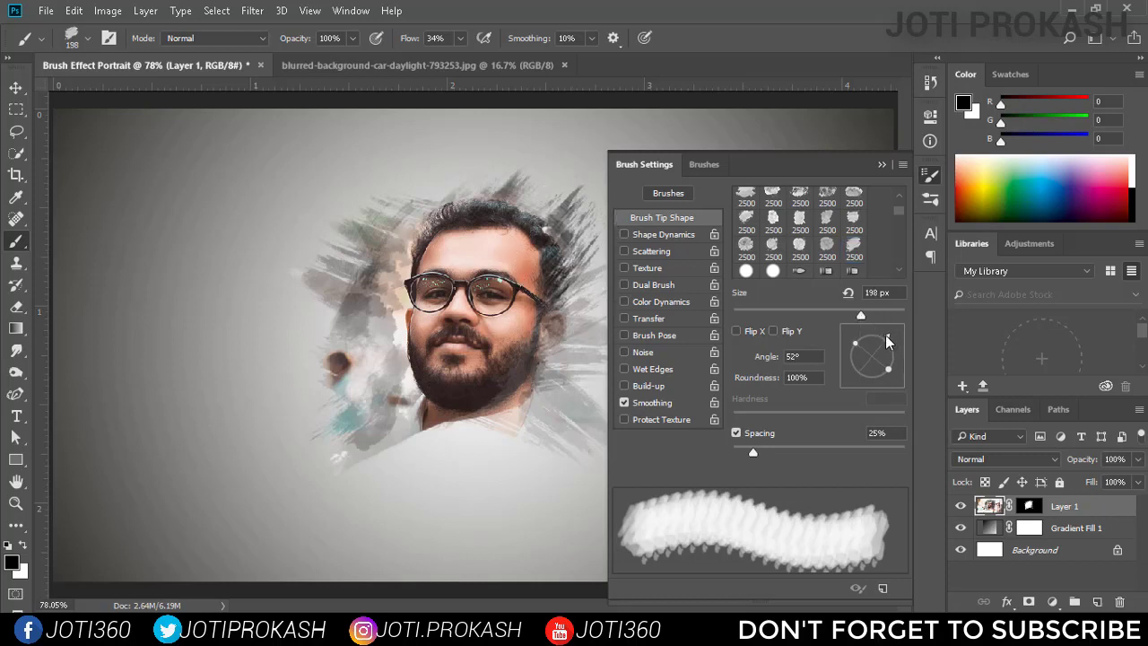
left_click_drag(886, 339, 881, 335)
left_click(929, 178)
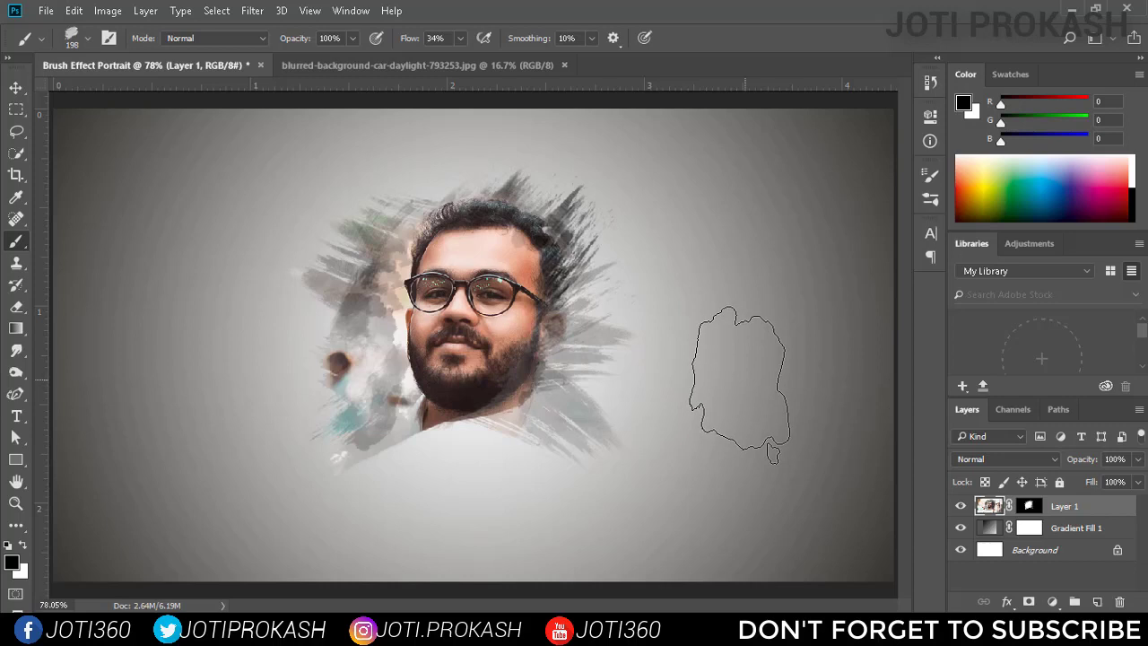
Step: Add a Gradient Map adjustment layer above the portrait using the Violet, Orange preset
key("v")
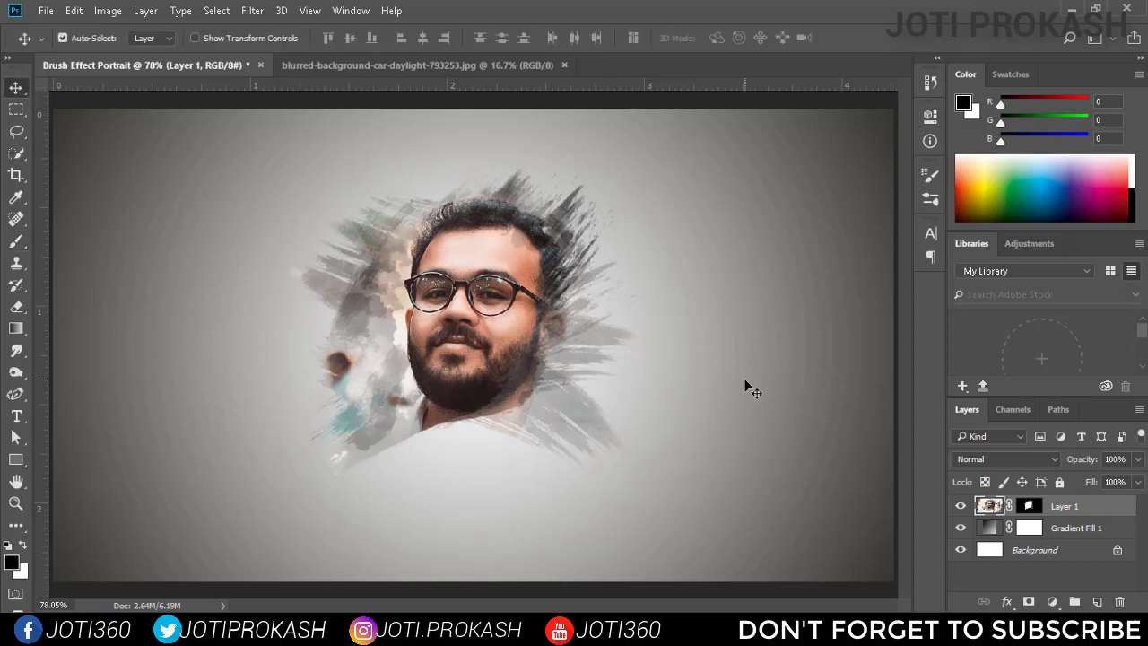
left_click(1052, 602)
left_click(1063, 570)
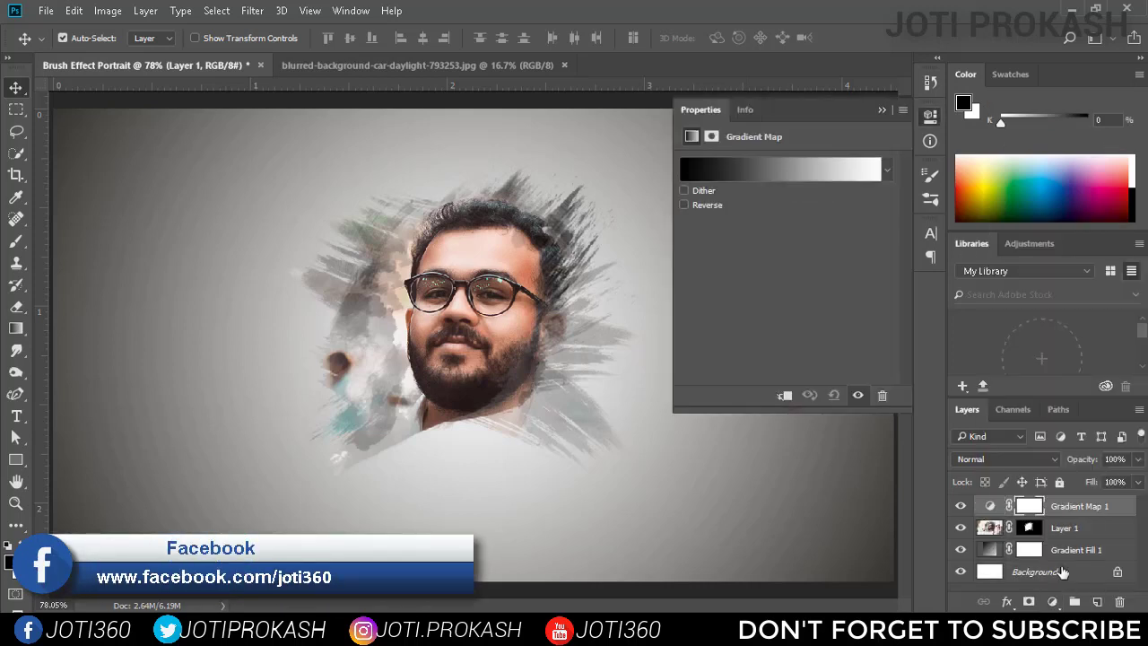
left_click(765, 179)
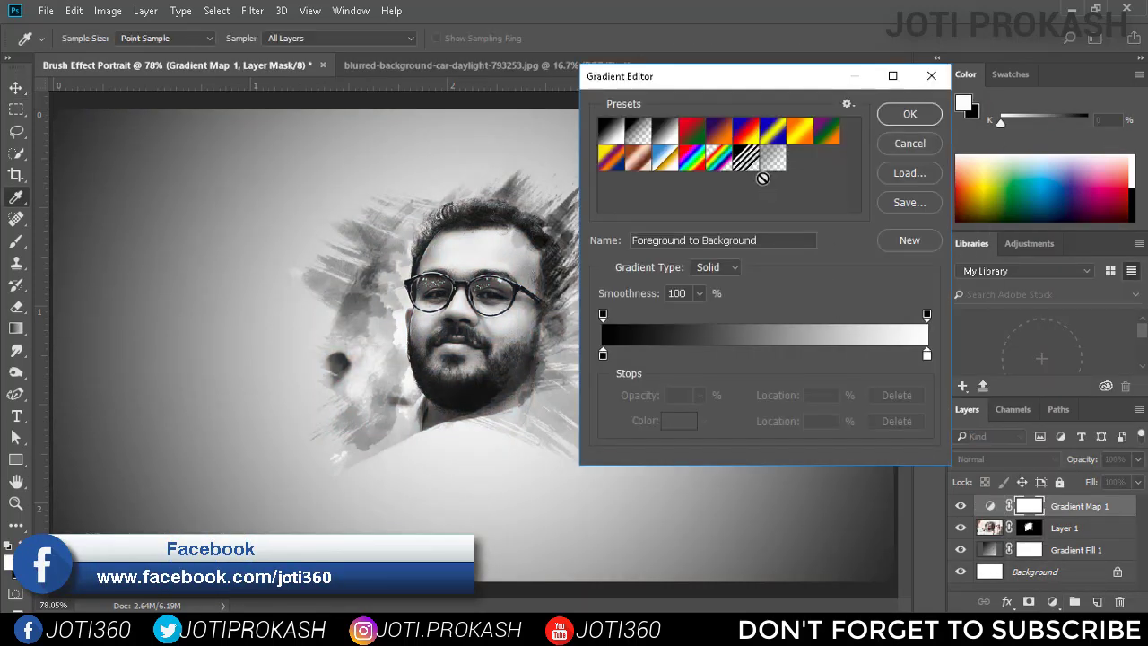
left_click(691, 133)
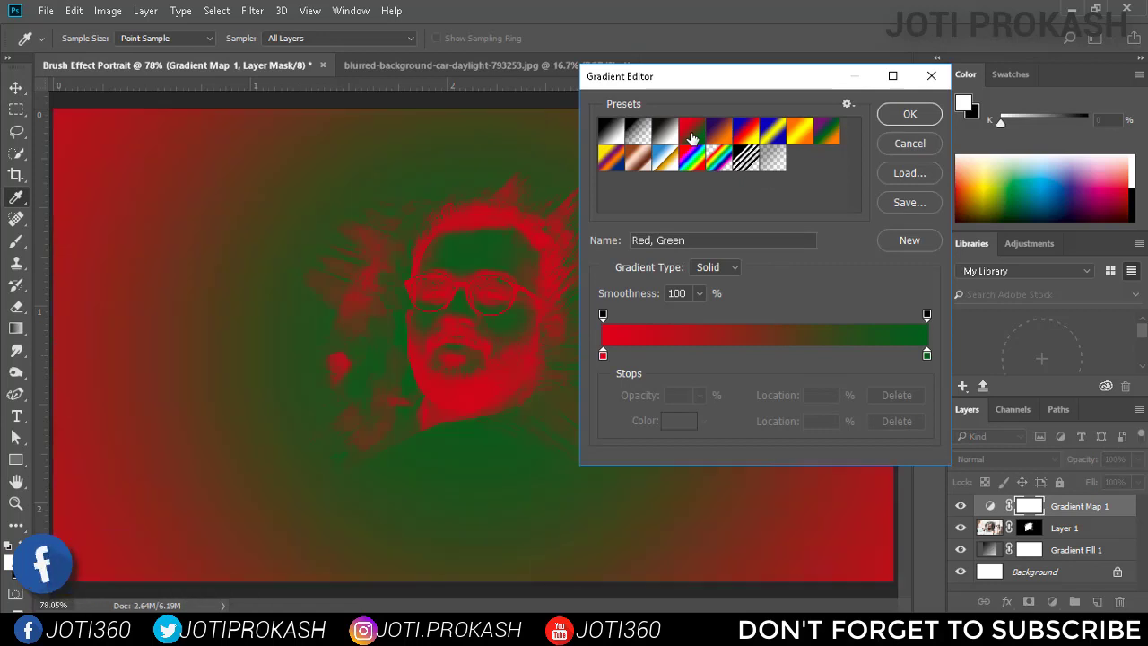
left_click(722, 136)
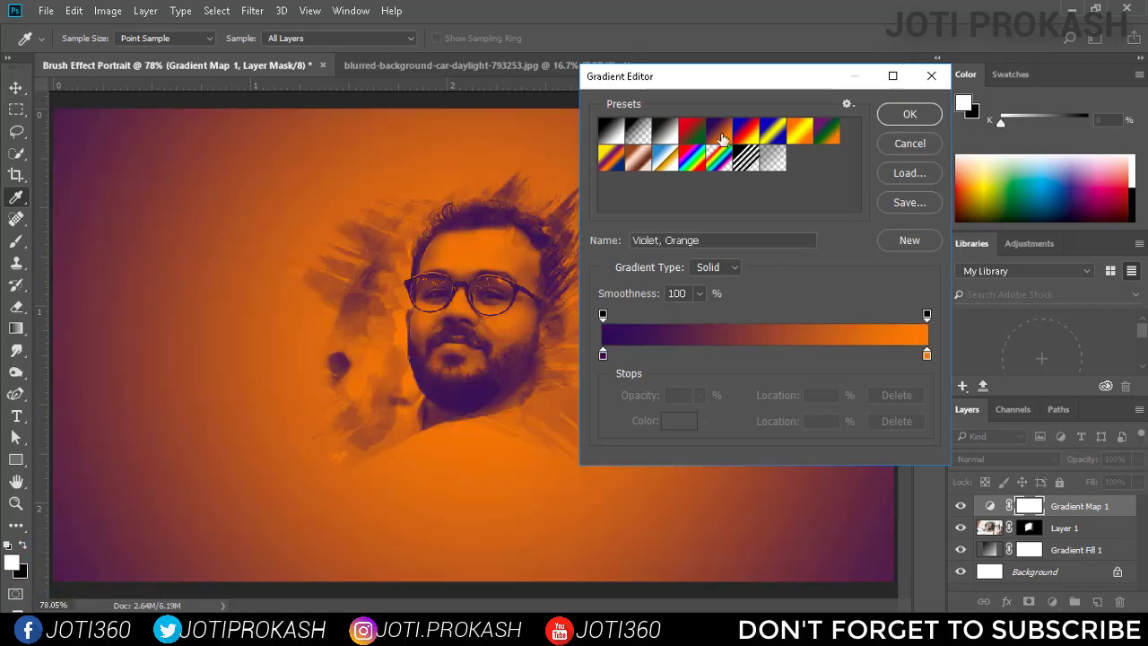
left_click(909, 115)
left_click(929, 118)
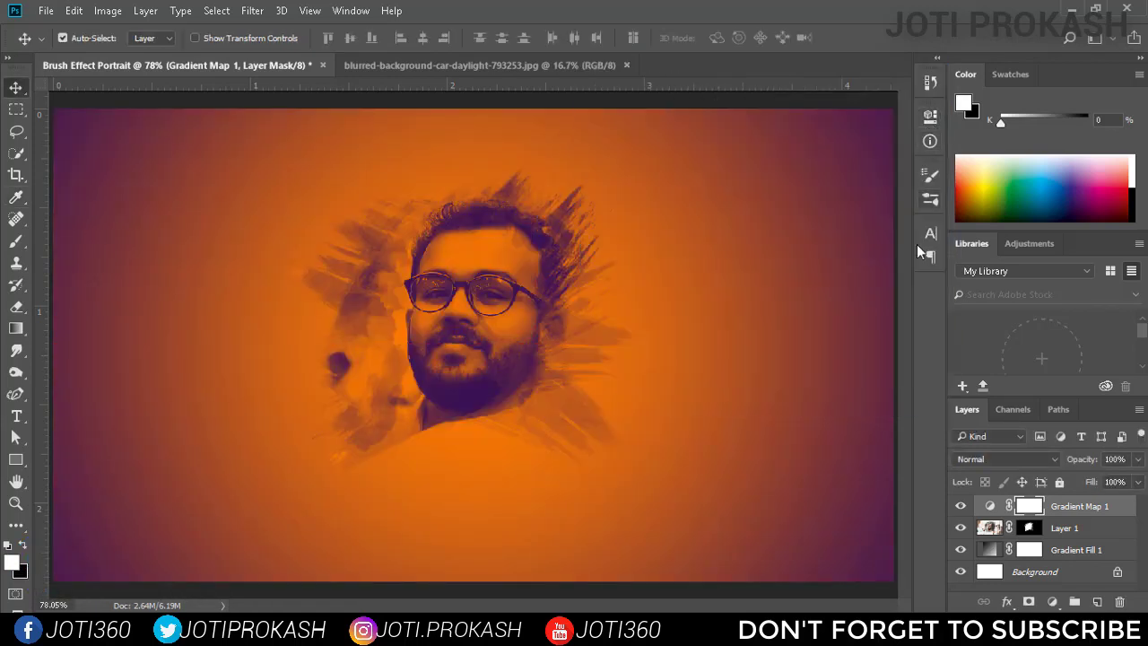
Step: Clip the gradient map to the portrait layer and blend it in Screen mode at 76% opacity
right_click(1081, 508)
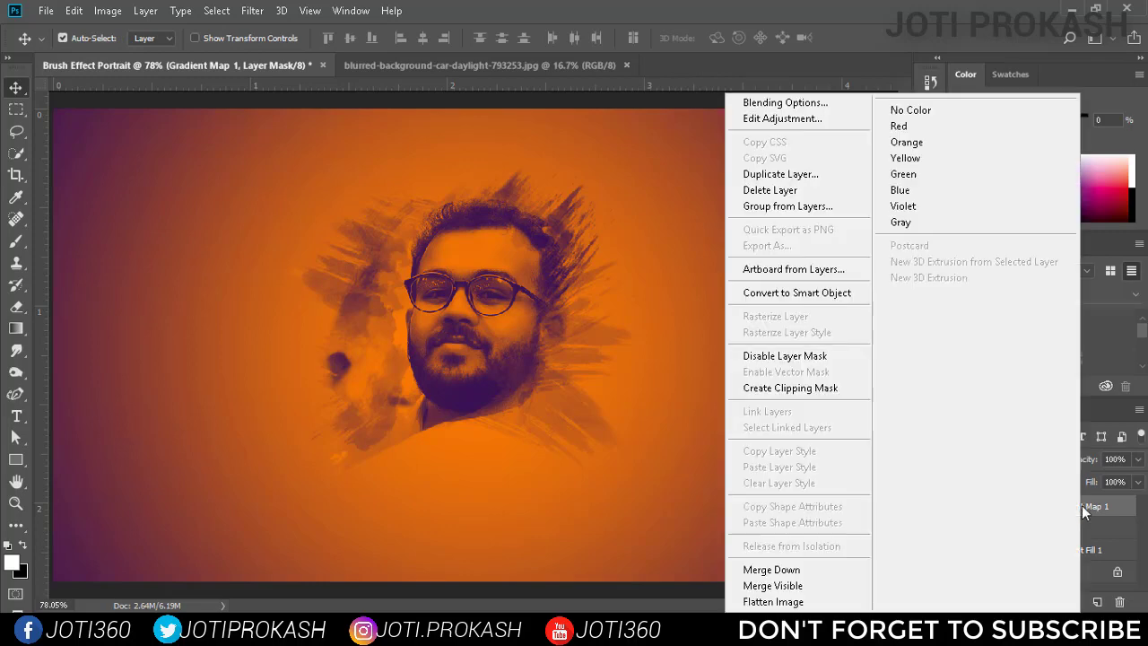
left_click(807, 388)
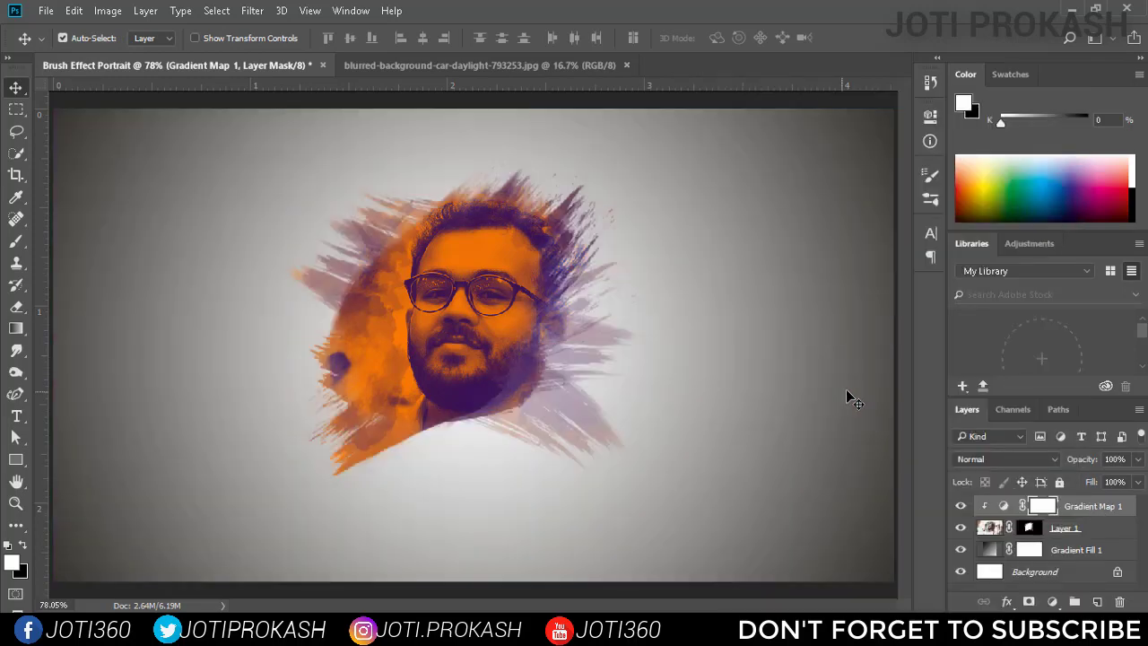
left_click(1014, 459)
left_click(997, 230)
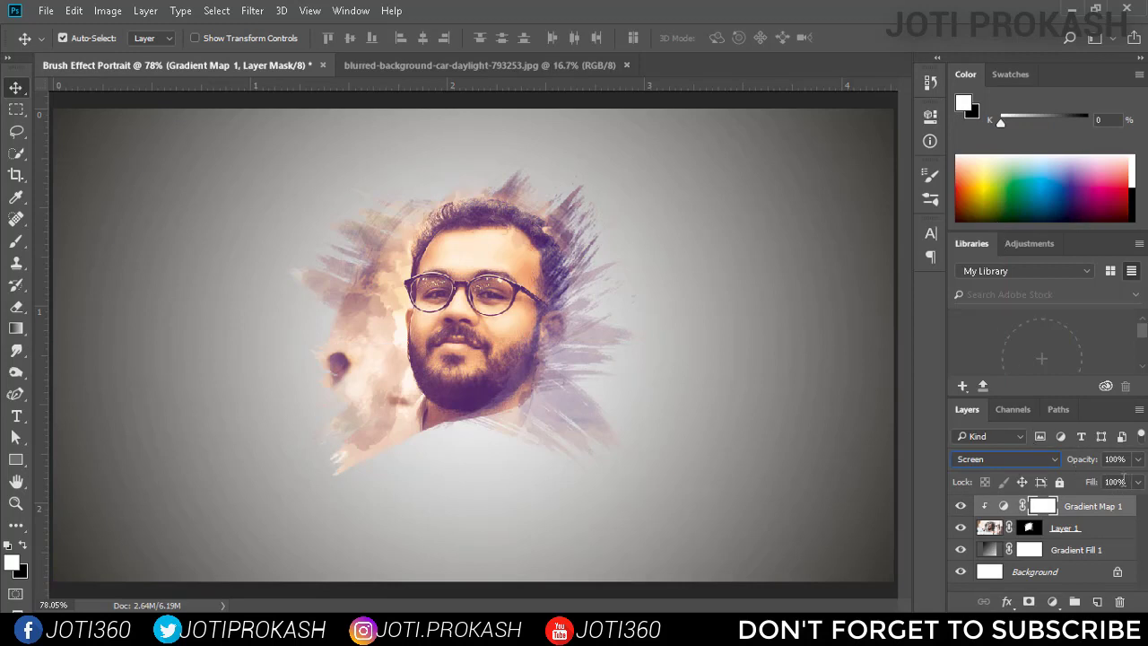
left_click(1137, 458)
left_click_drag(1138, 482, 1120, 483)
left_click(1139, 461)
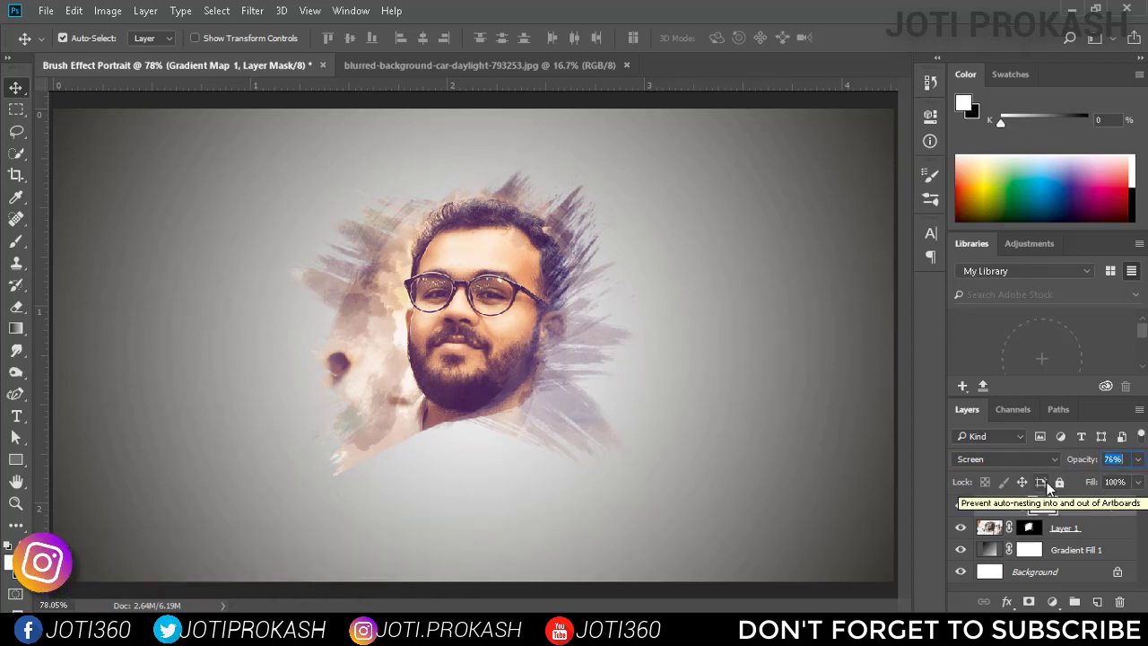
key("Return")
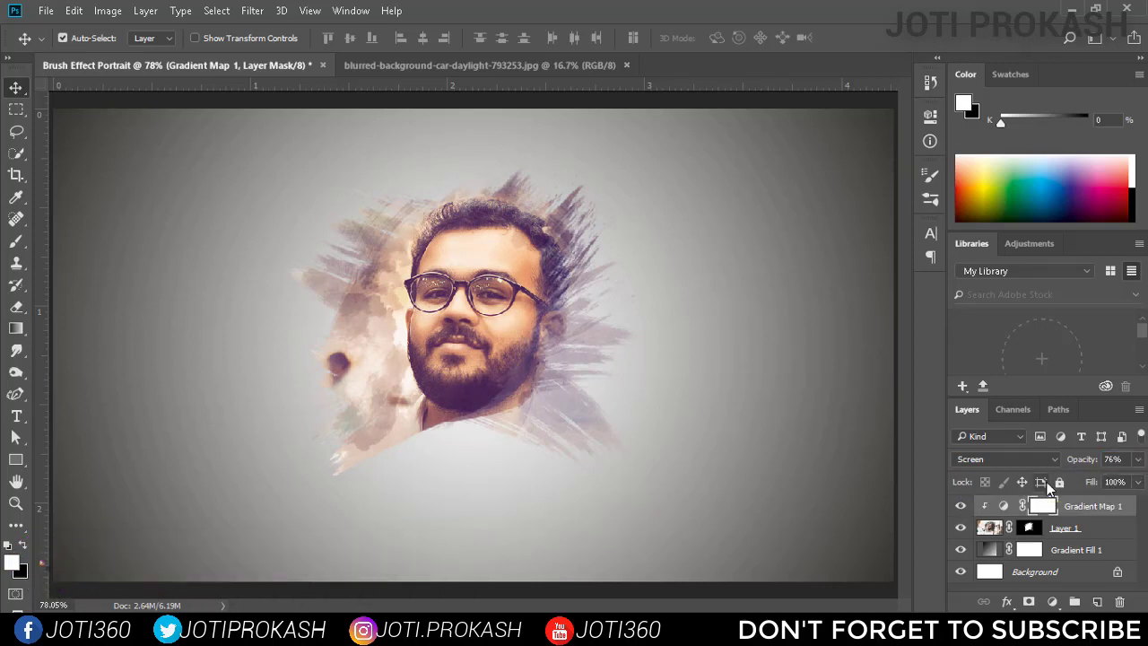
Step: Add a Curves adjustment layer and shift the Red channel's black point inward and its white point very slightly inward
left_click(1050, 601)
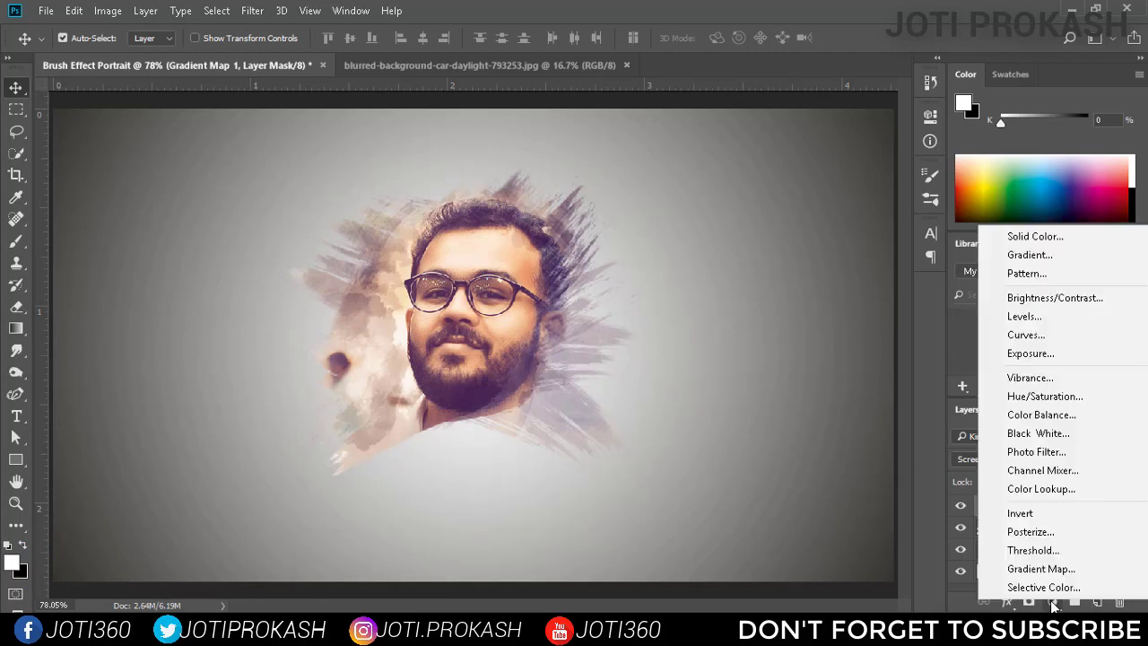
left_click(1056, 339)
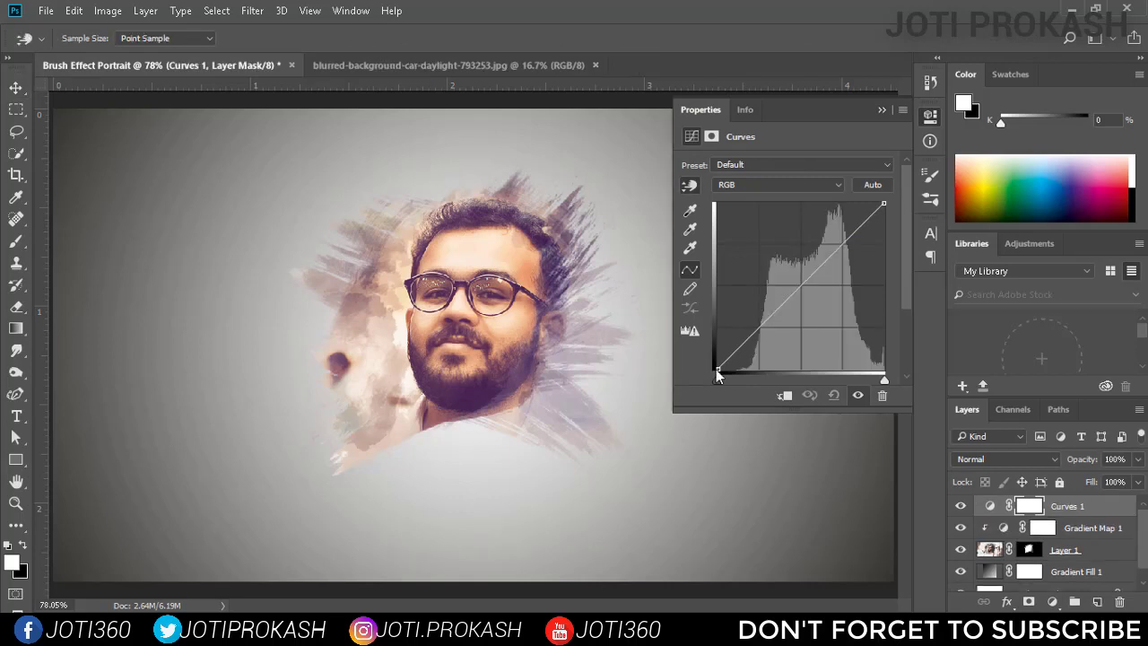
mouse_move(717, 379)
left_mouse_down()
mouse_move(731, 377)
mouse_move(716, 380)
left_mouse_up()
left_click(818, 186)
left_click(814, 210)
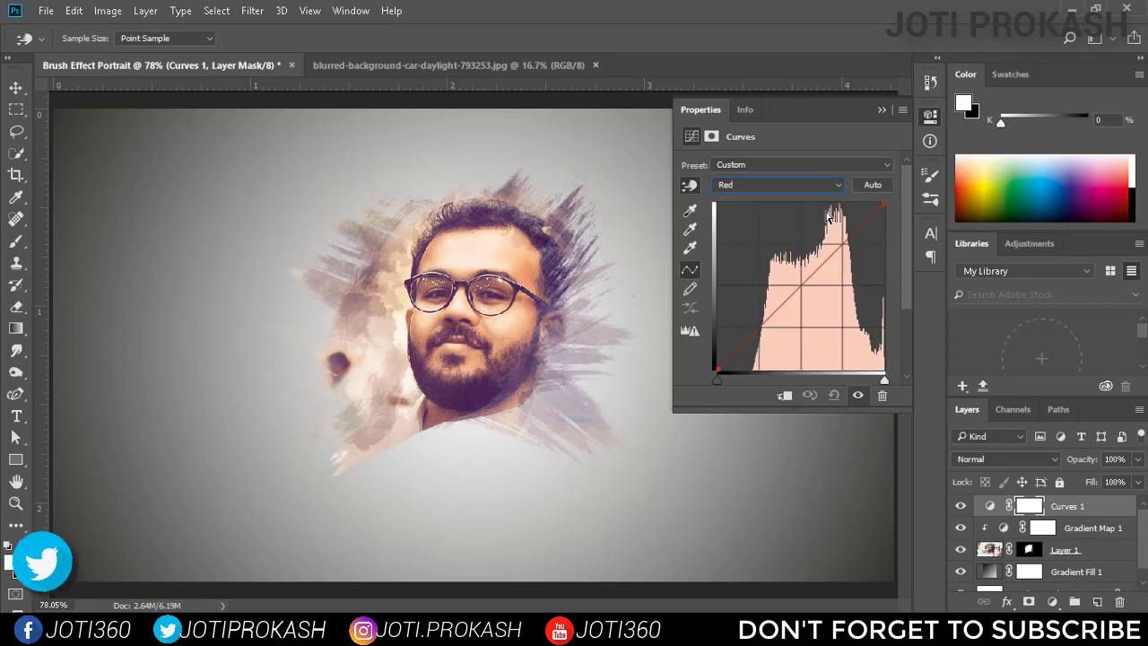
left_click_drag(717, 369, 740, 372)
mouse_move(884, 204)
left_mouse_down()
mouse_move(859, 204)
mouse_move(883, 205)
left_mouse_up()
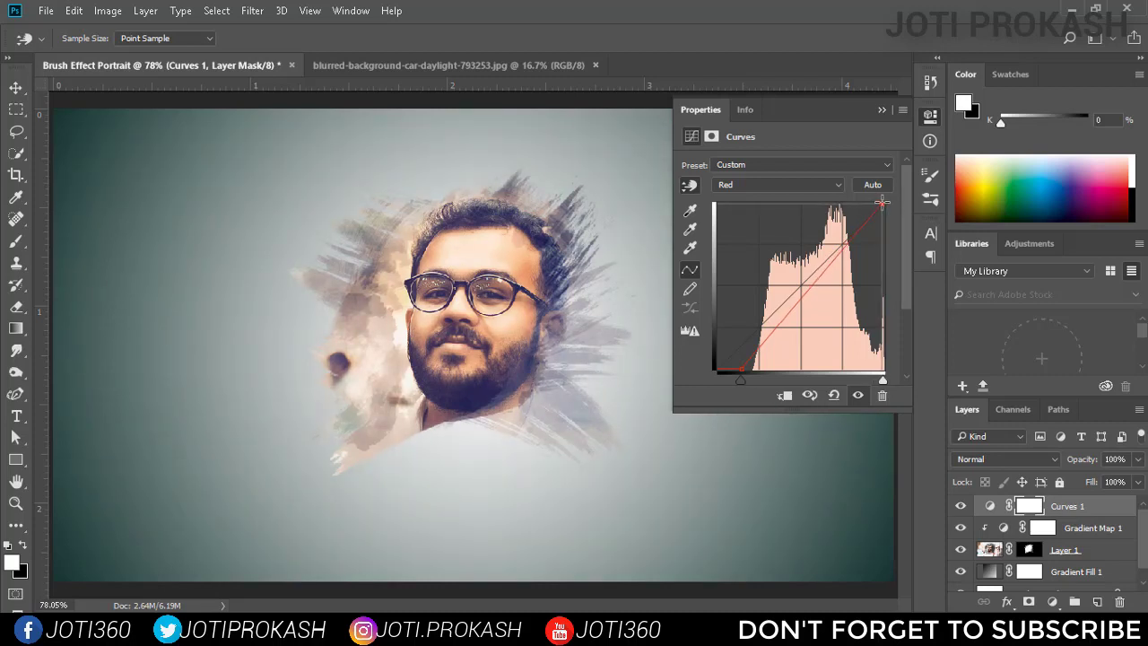
Step: In the Curves Green channel, move the white point slightly inward and raise the black point a little
left_click(825, 185)
left_click(832, 220)
left_click_drag(883, 205, 878, 203)
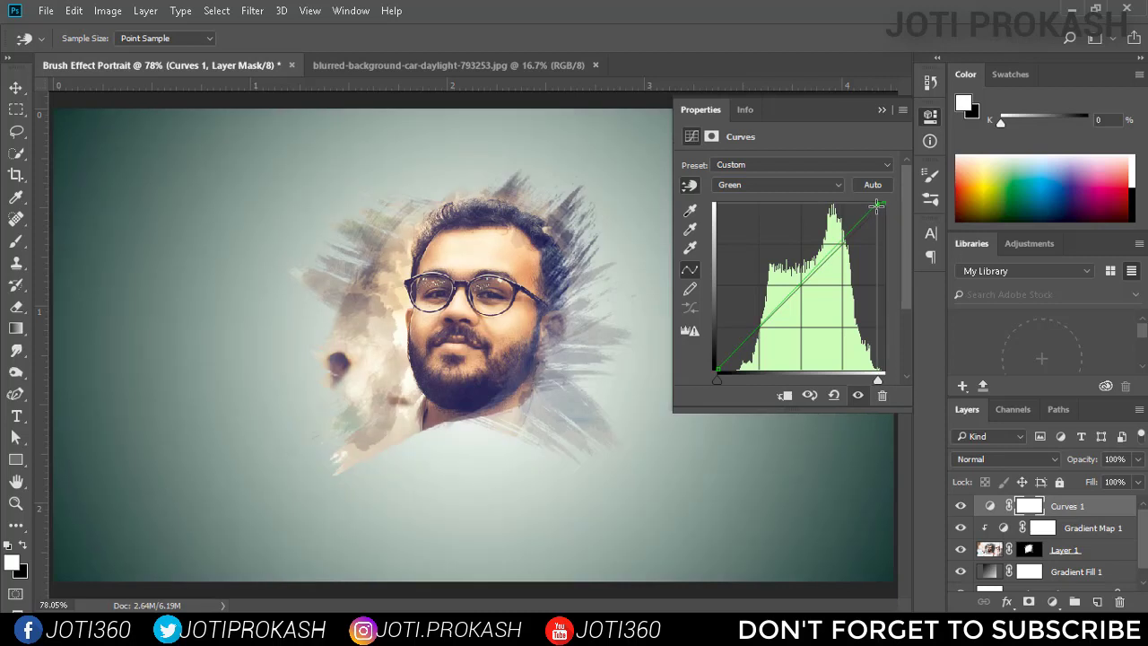
left_click_drag(717, 370, 714, 355)
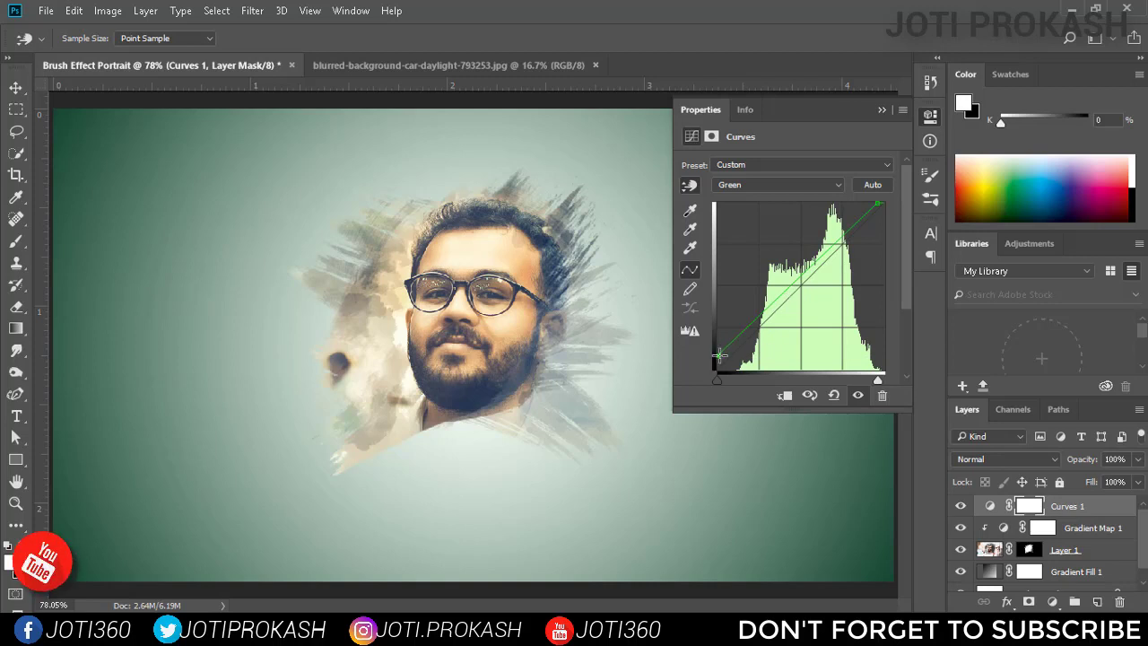
left_click_drag(718, 356, 711, 361)
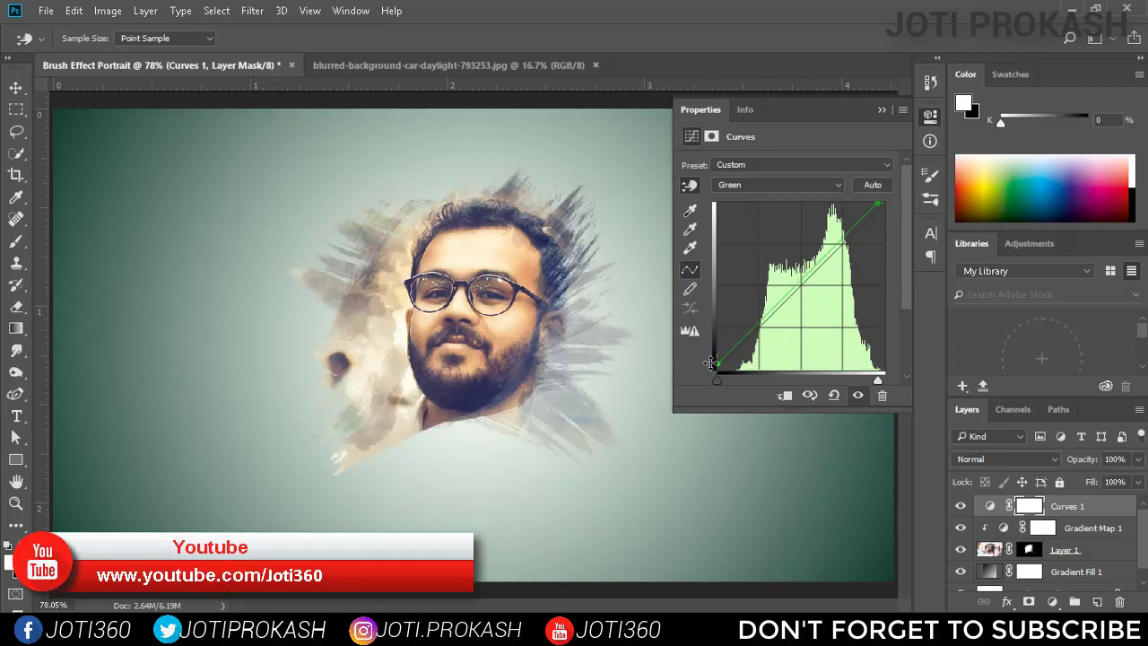
Step: In the Curves Blue channel, move the white point well inward and raise the black point to tint the shadows blue
left_click(824, 194)
left_click(814, 230)
mouse_move(877, 204)
left_mouse_down()
mouse_move(848, 199)
mouse_move(888, 201)
mouse_move(860, 192)
left_mouse_up()
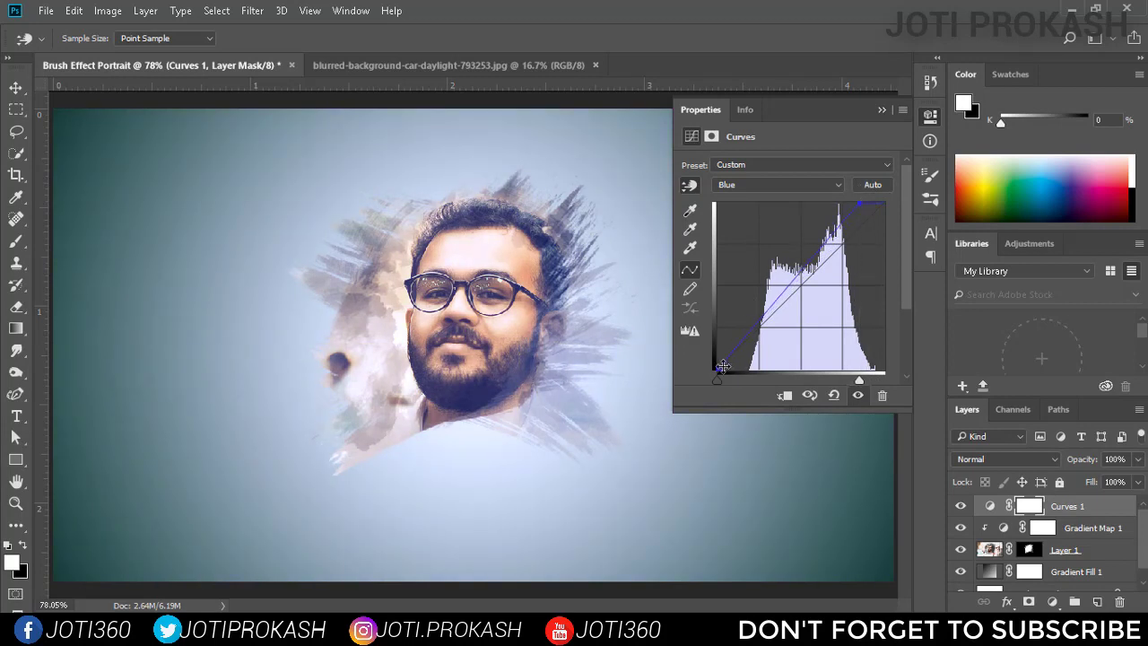
left_click_drag(723, 366, 718, 355)
left_click(931, 120)
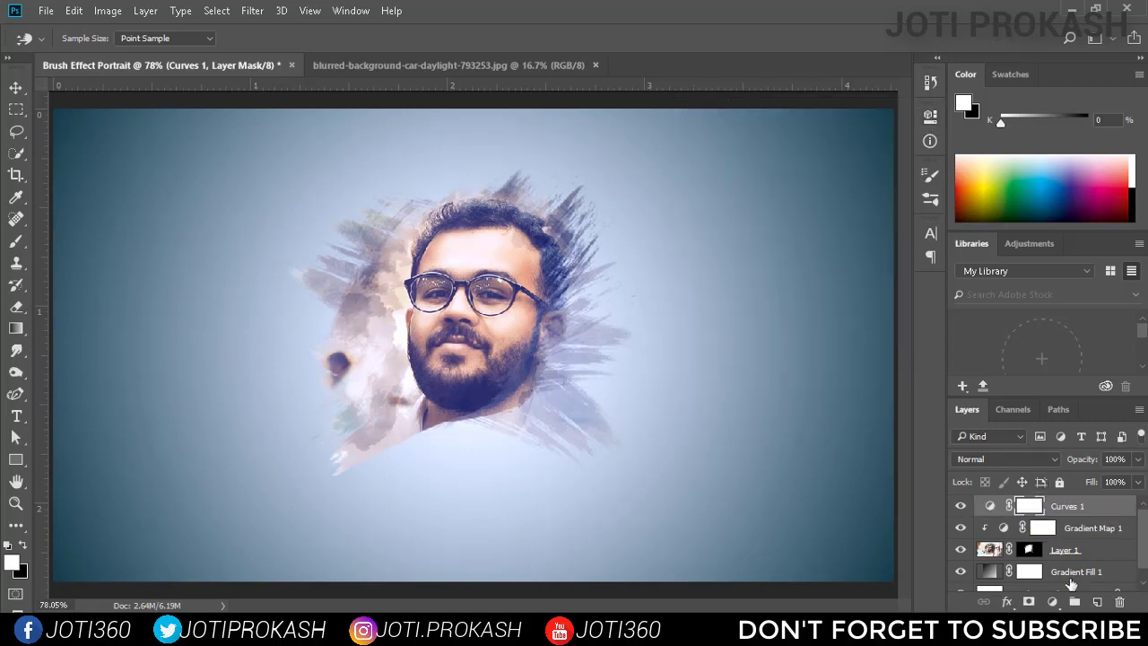
Step: Add a Solid Color fill layer in a muted golden orange above the curves adjustment
left_click(1053, 602)
left_click(1035, 234)
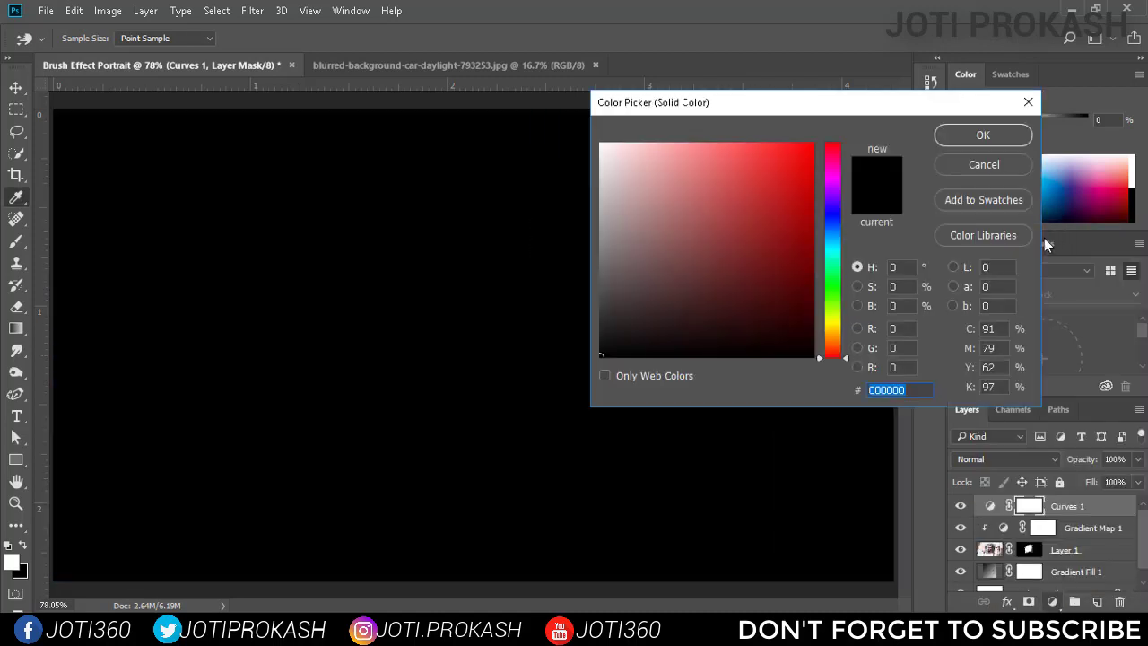
left_click(837, 322)
mouse_move(735, 297)
left_mouse_down()
mouse_move(748, 210)
mouse_move(835, 126)
left_mouse_up()
left_click(845, 328)
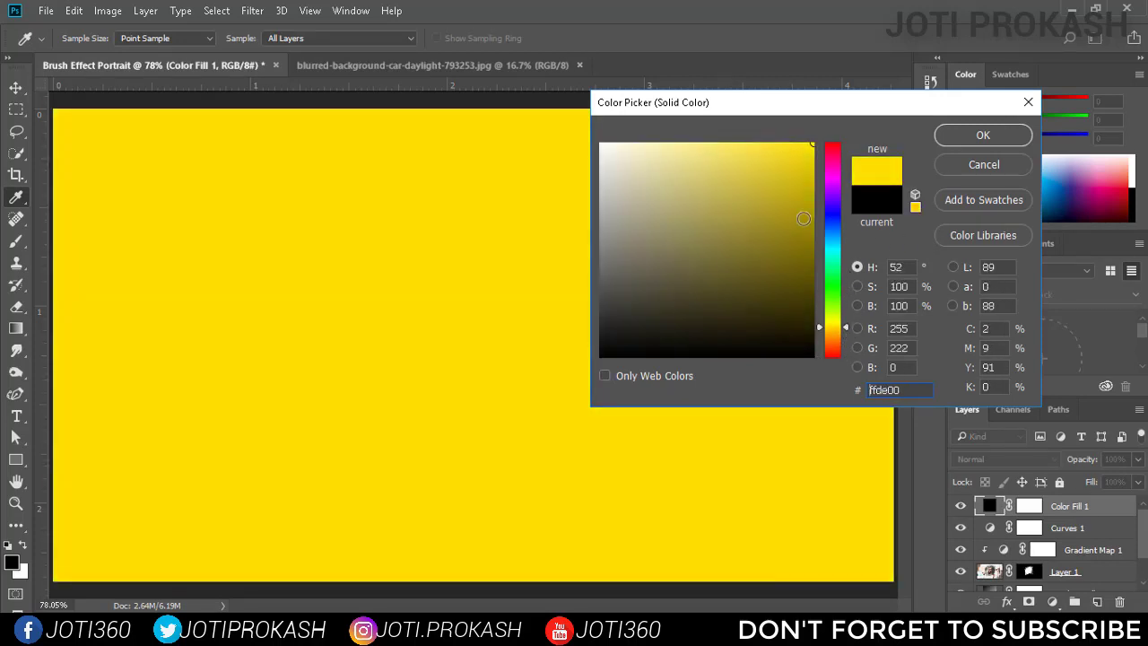
mouse_move(804, 219)
left_mouse_down()
mouse_move(761, 195)
mouse_move(773, 172)
left_mouse_up()
left_click_drag(846, 329, 846, 336)
left_click(974, 136)
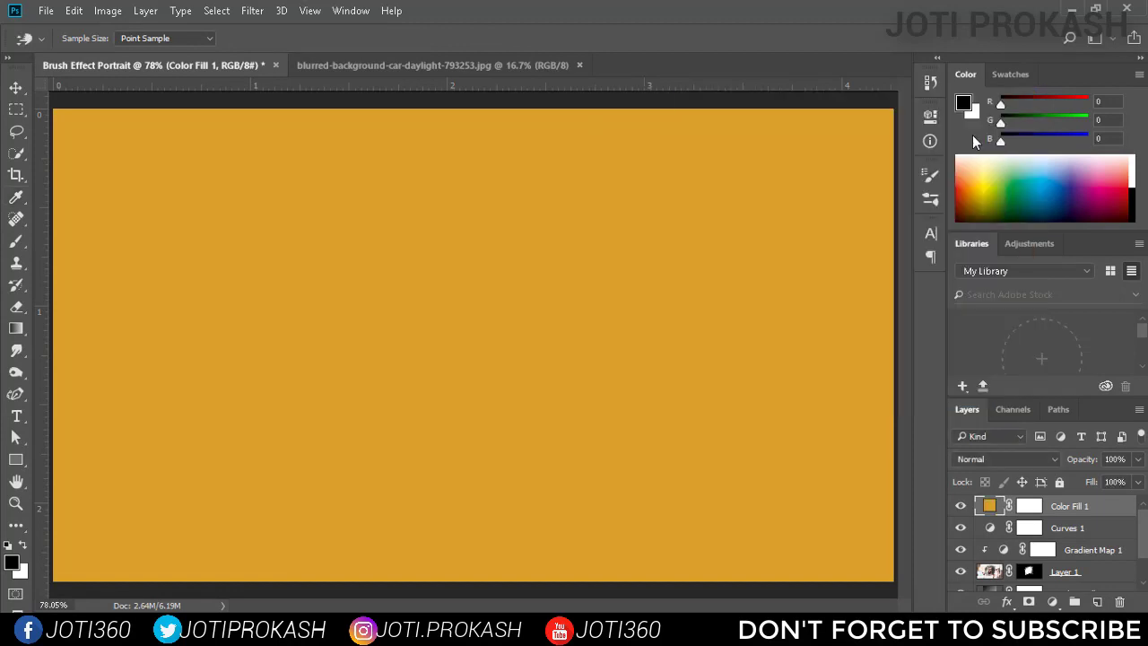
Step: Try blending the orange color fill in Exclusion mode at 10% opacity
left_click(1004, 458)
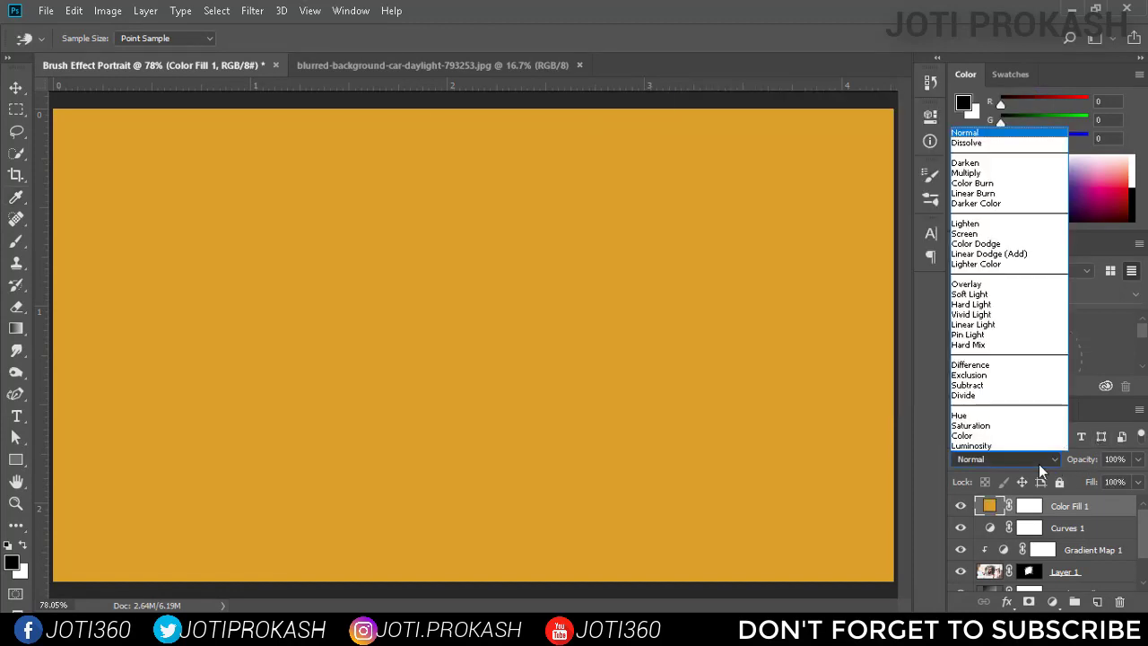
left_click(1005, 378)
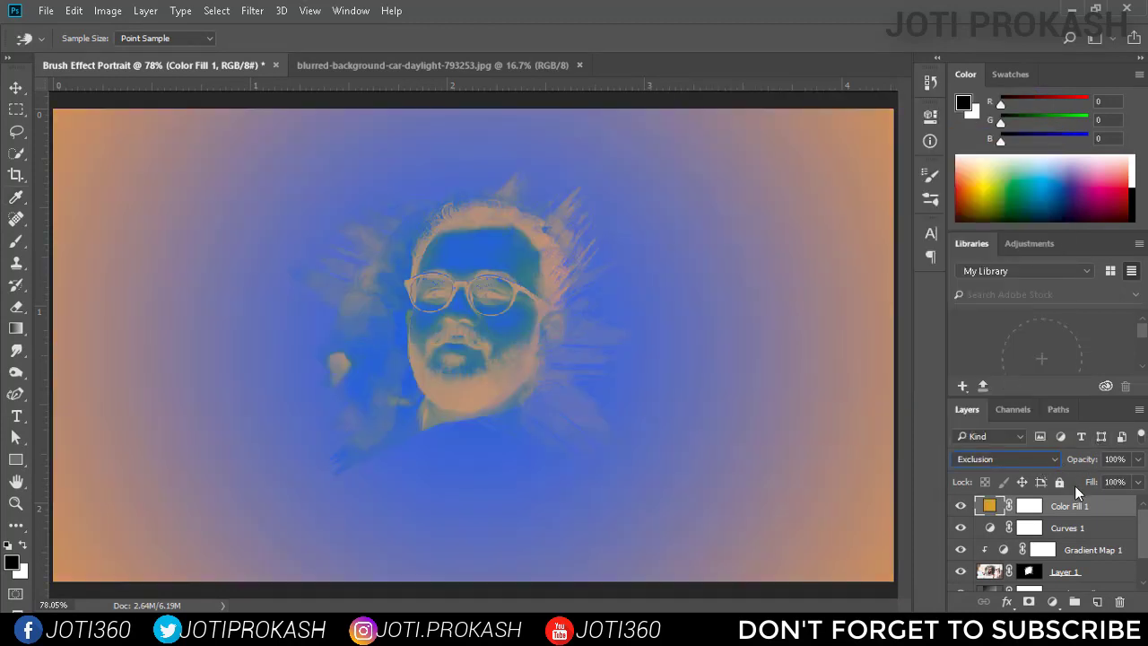
left_click(1137, 460)
left_click_drag(1136, 479, 1069, 481)
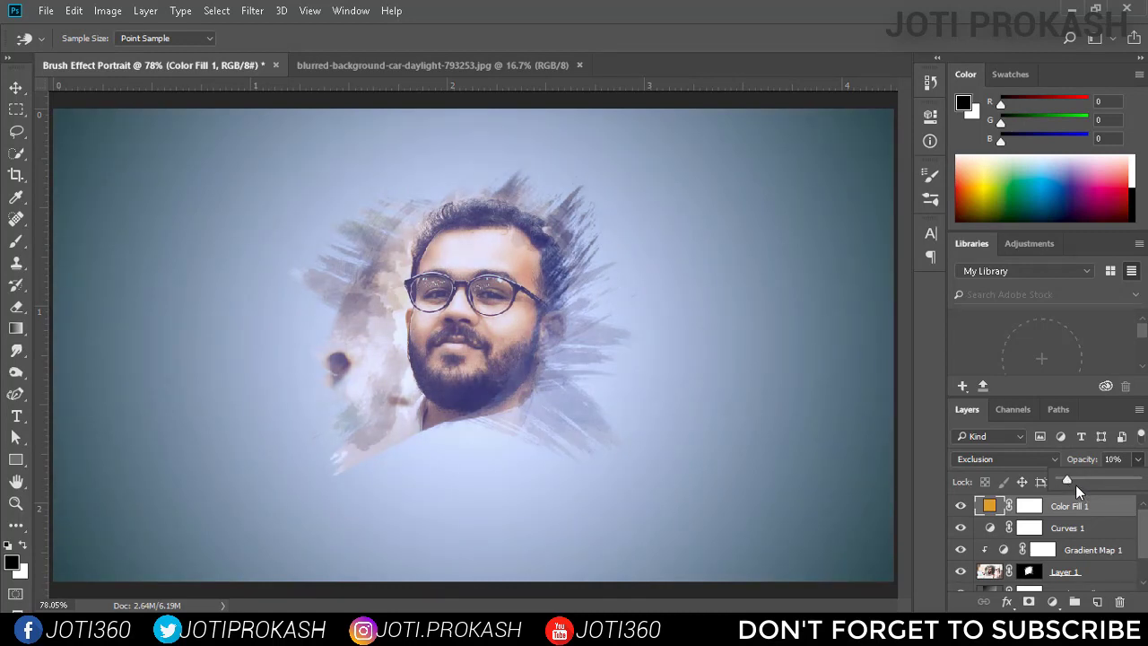
left_click(1077, 507)
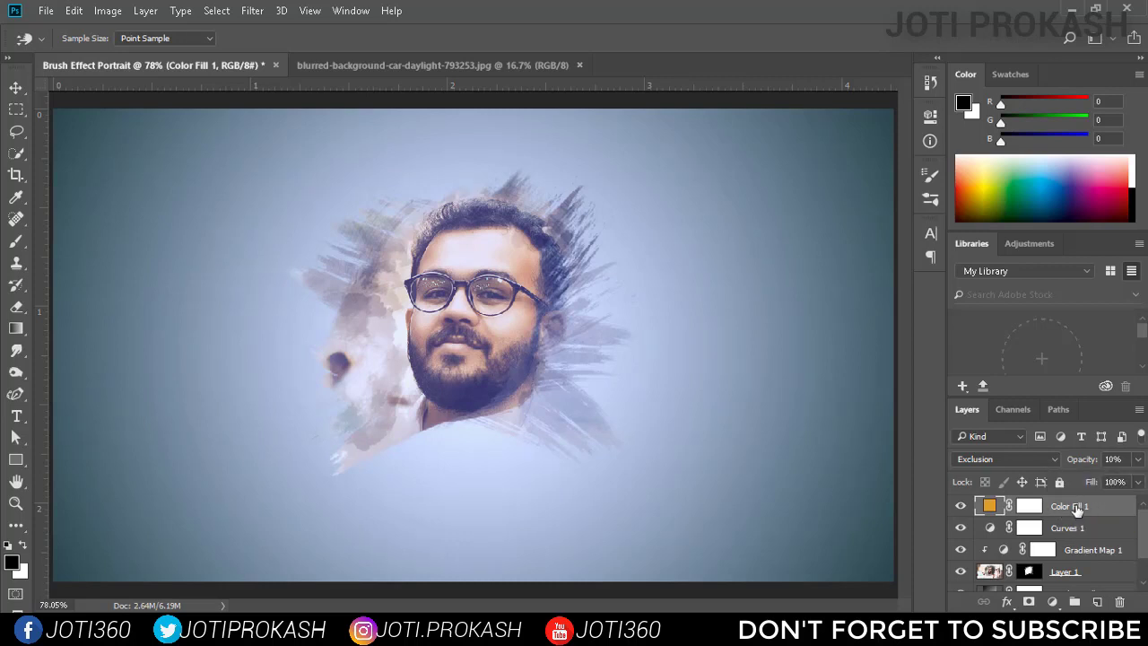
Step: Set the orange color fill's blend mode to Screen and its opacity to 15%
left_click(1040, 454)
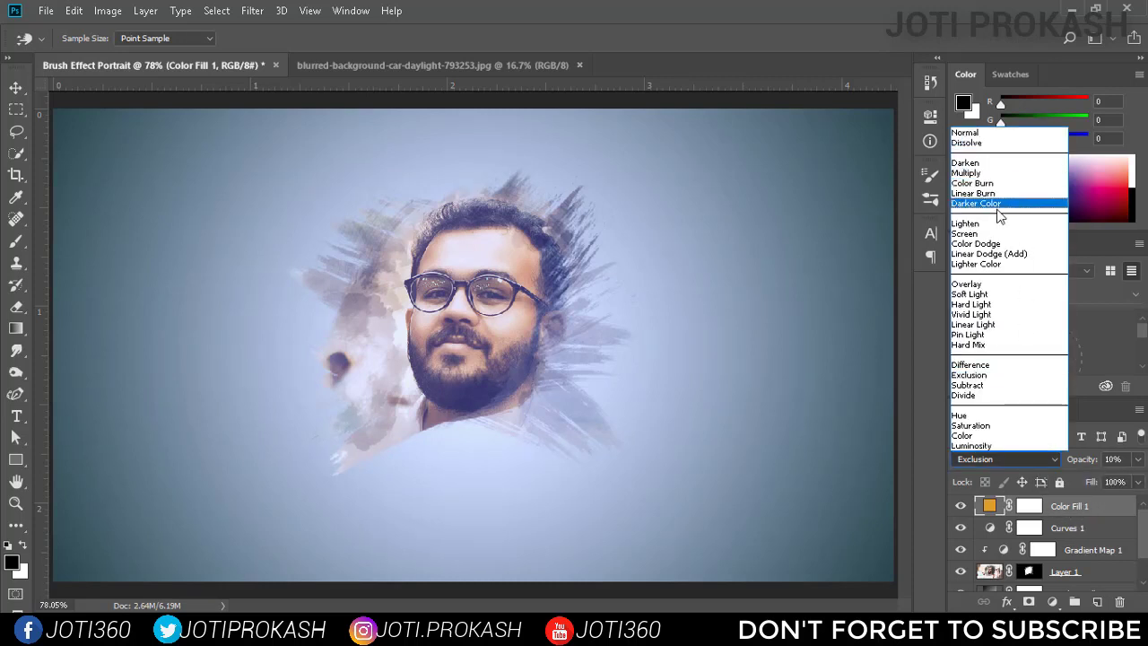
left_click(992, 235)
left_click(1138, 460)
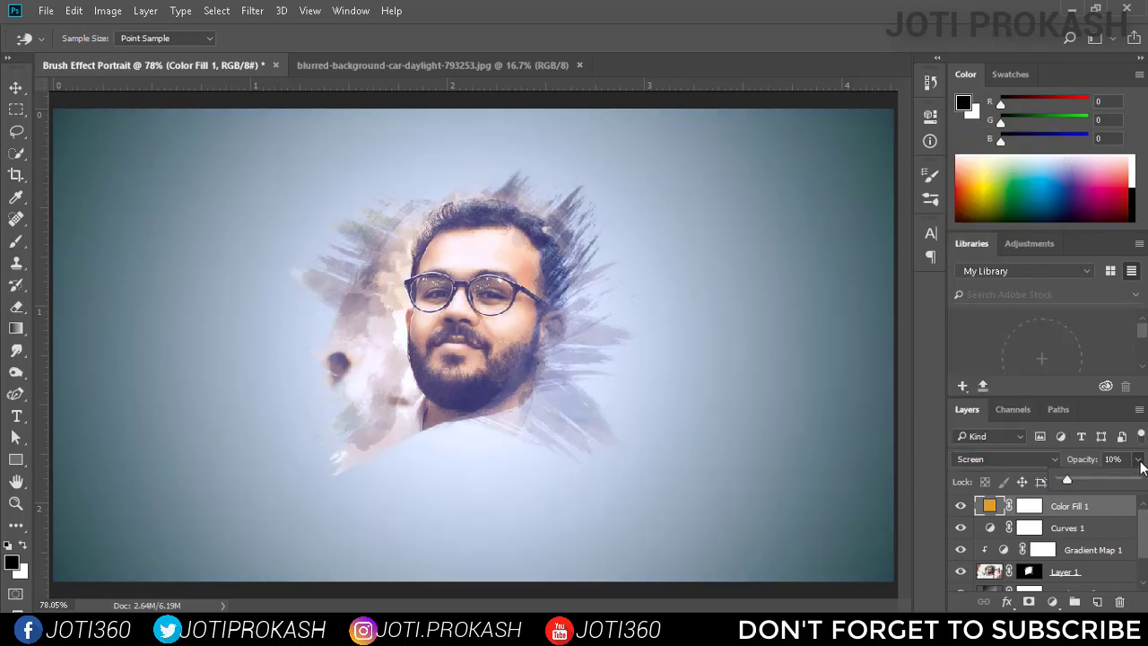
left_click_drag(1072, 482, 1077, 483)
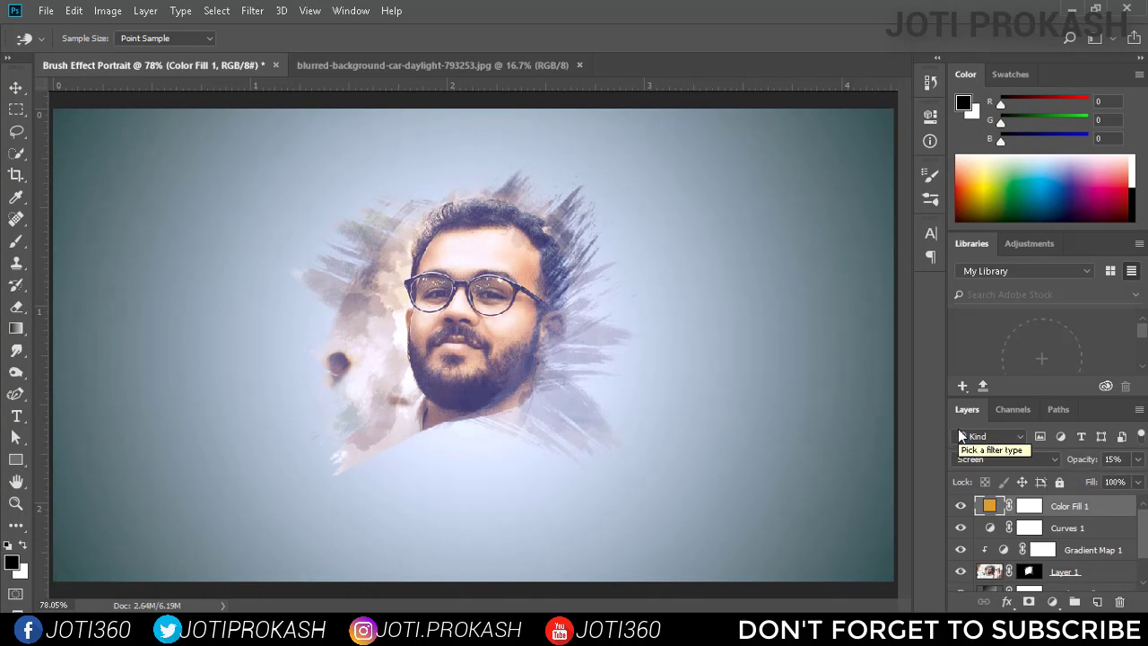
Step: Activate the Move tool and look at the blurred-background-car-daylight-793253.jpg document, returning to the Brush Effect Portrait document
left_click(20, 87)
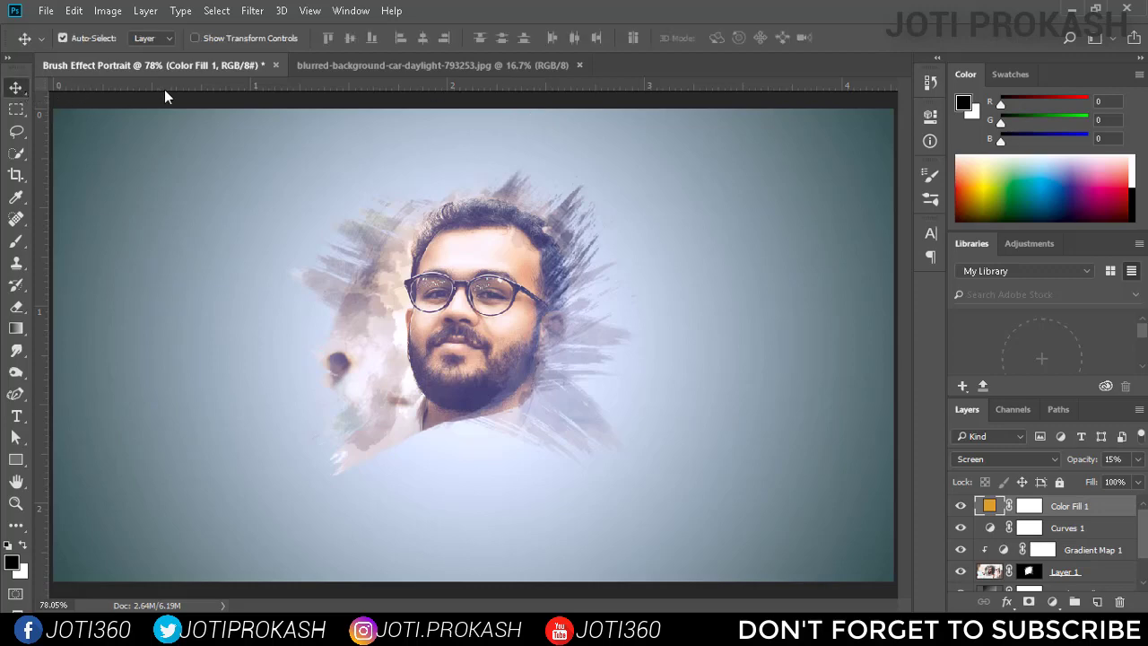
left_click(361, 68)
left_click(234, 67)
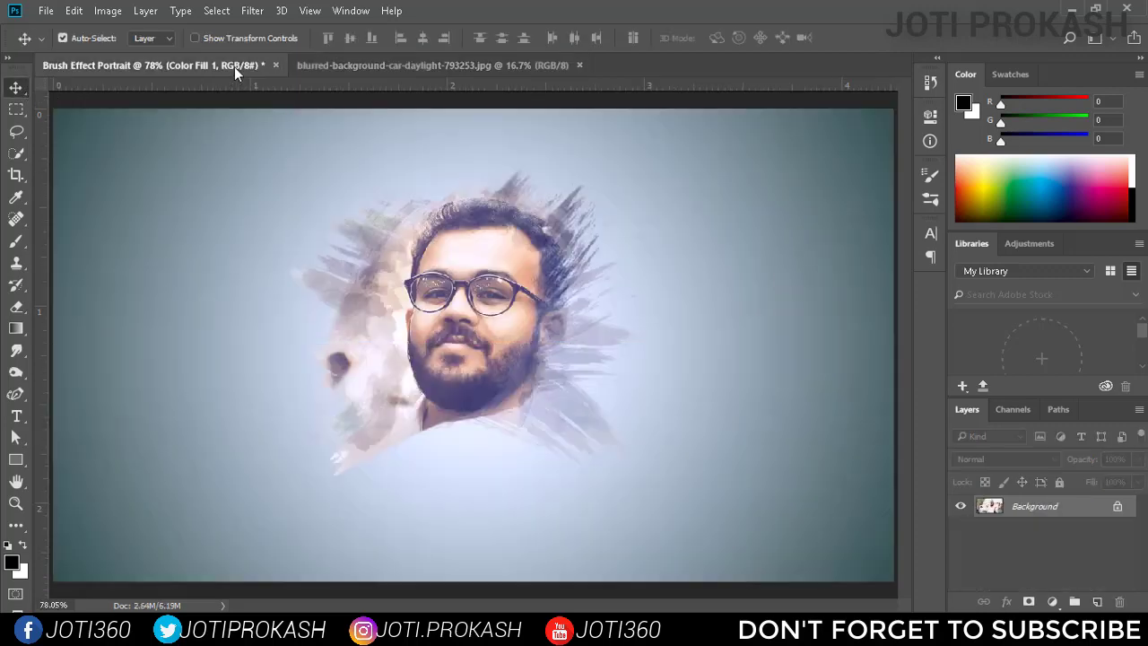